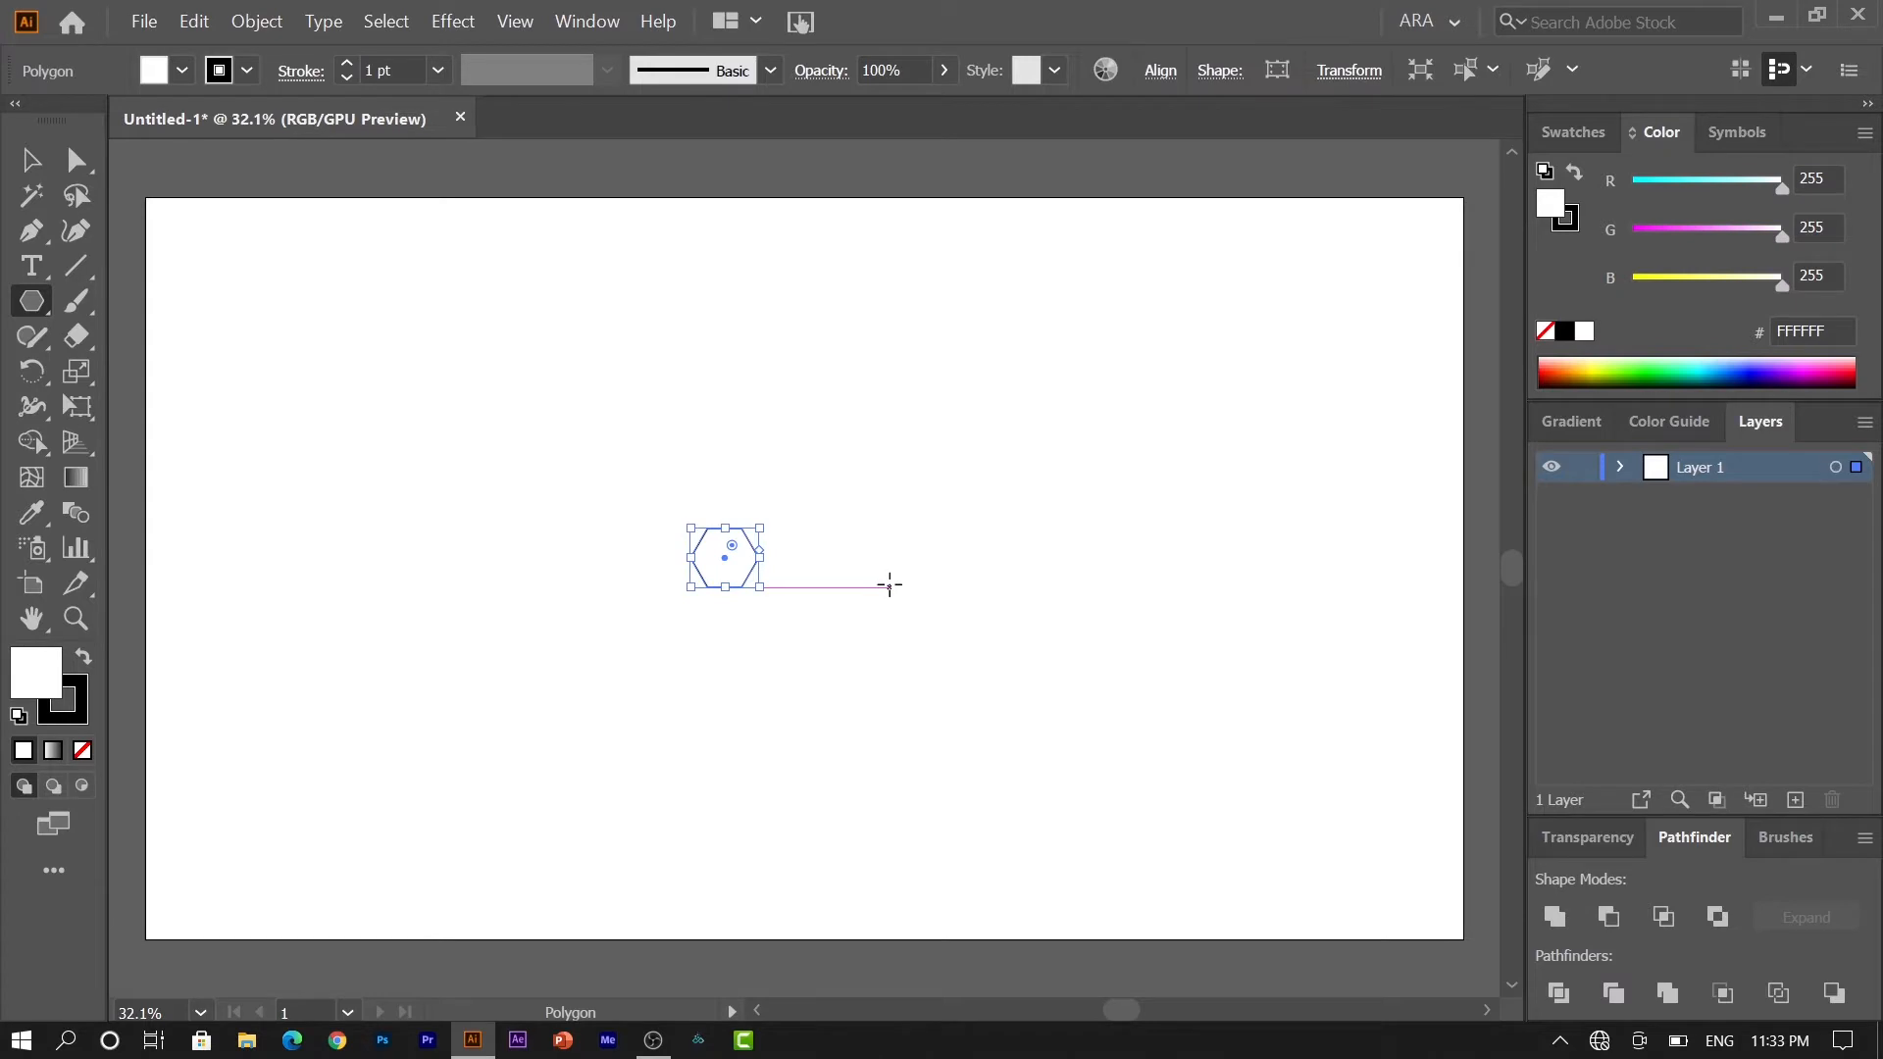
# Step: Enlarge the hexagon around its center to fill most of the artboard's height and slightly round all its corners
pyautogui.moveTo(759, 586); pyautogui.dragTo(1288, 816)
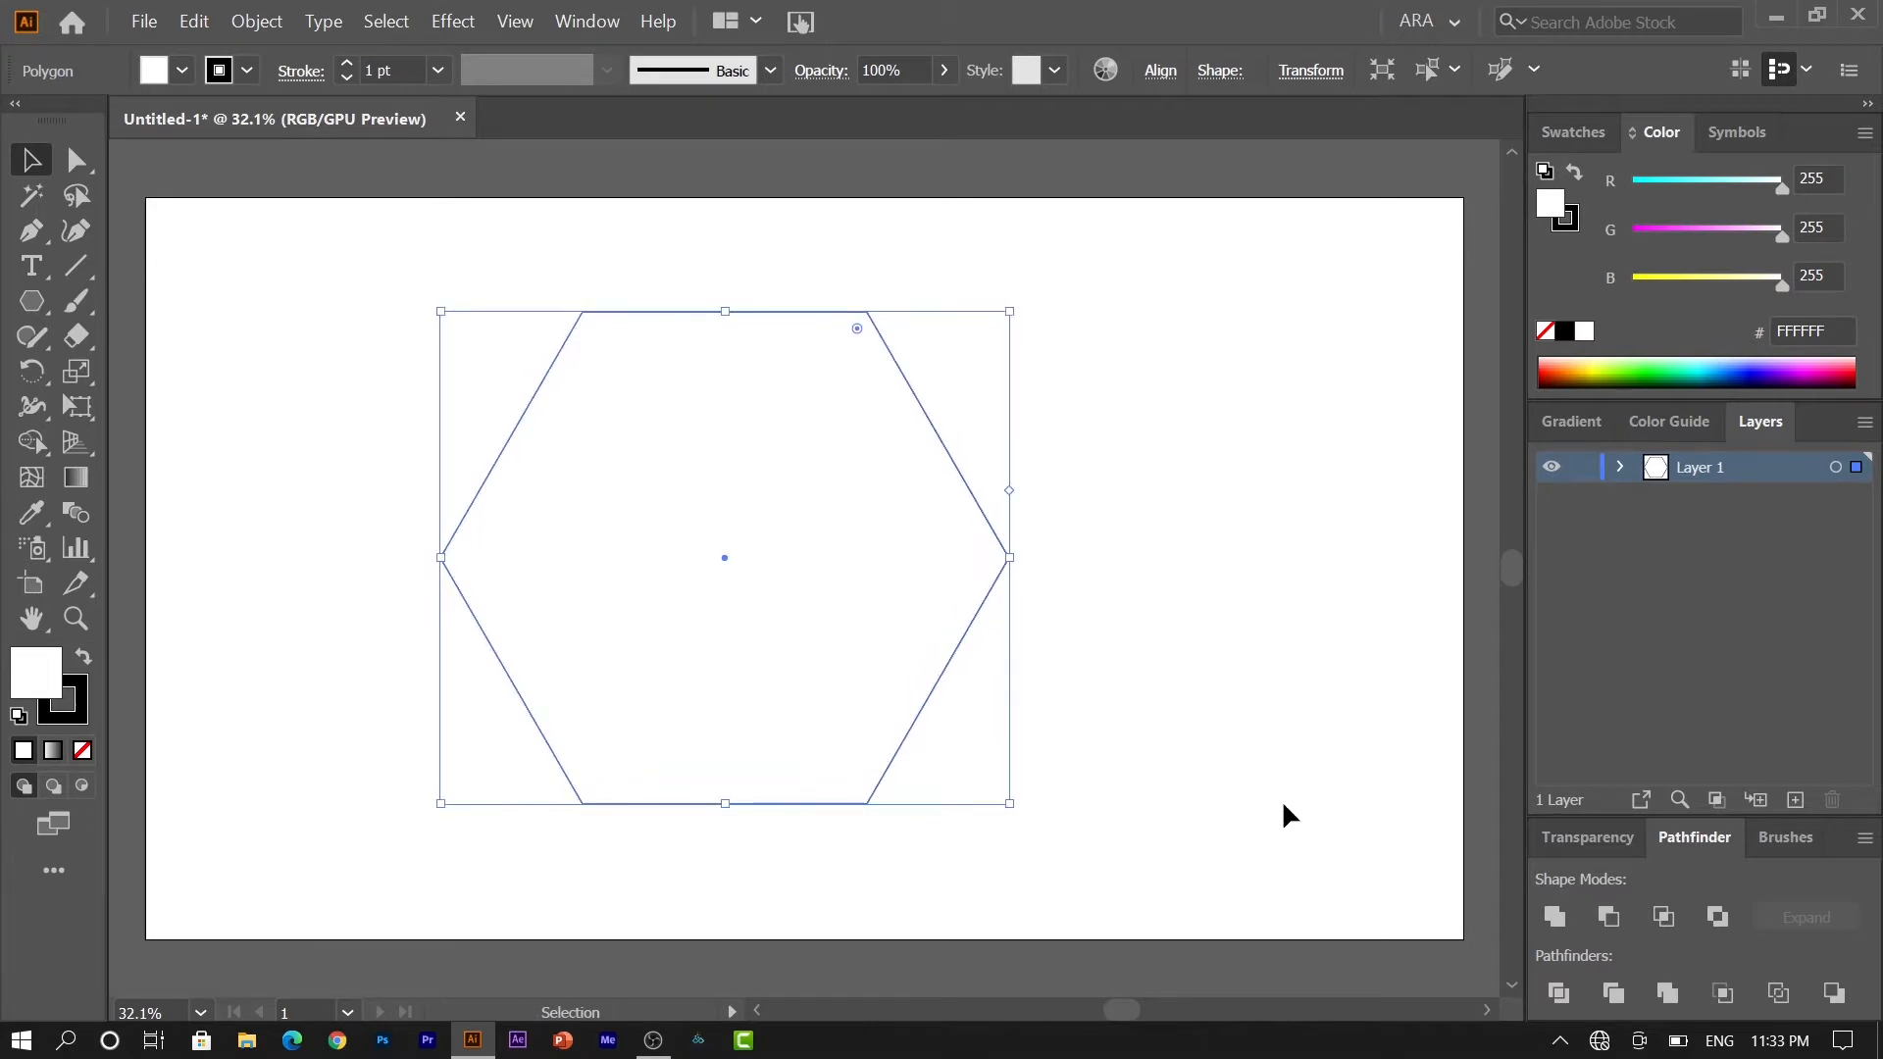
pyautogui.click(77, 160)
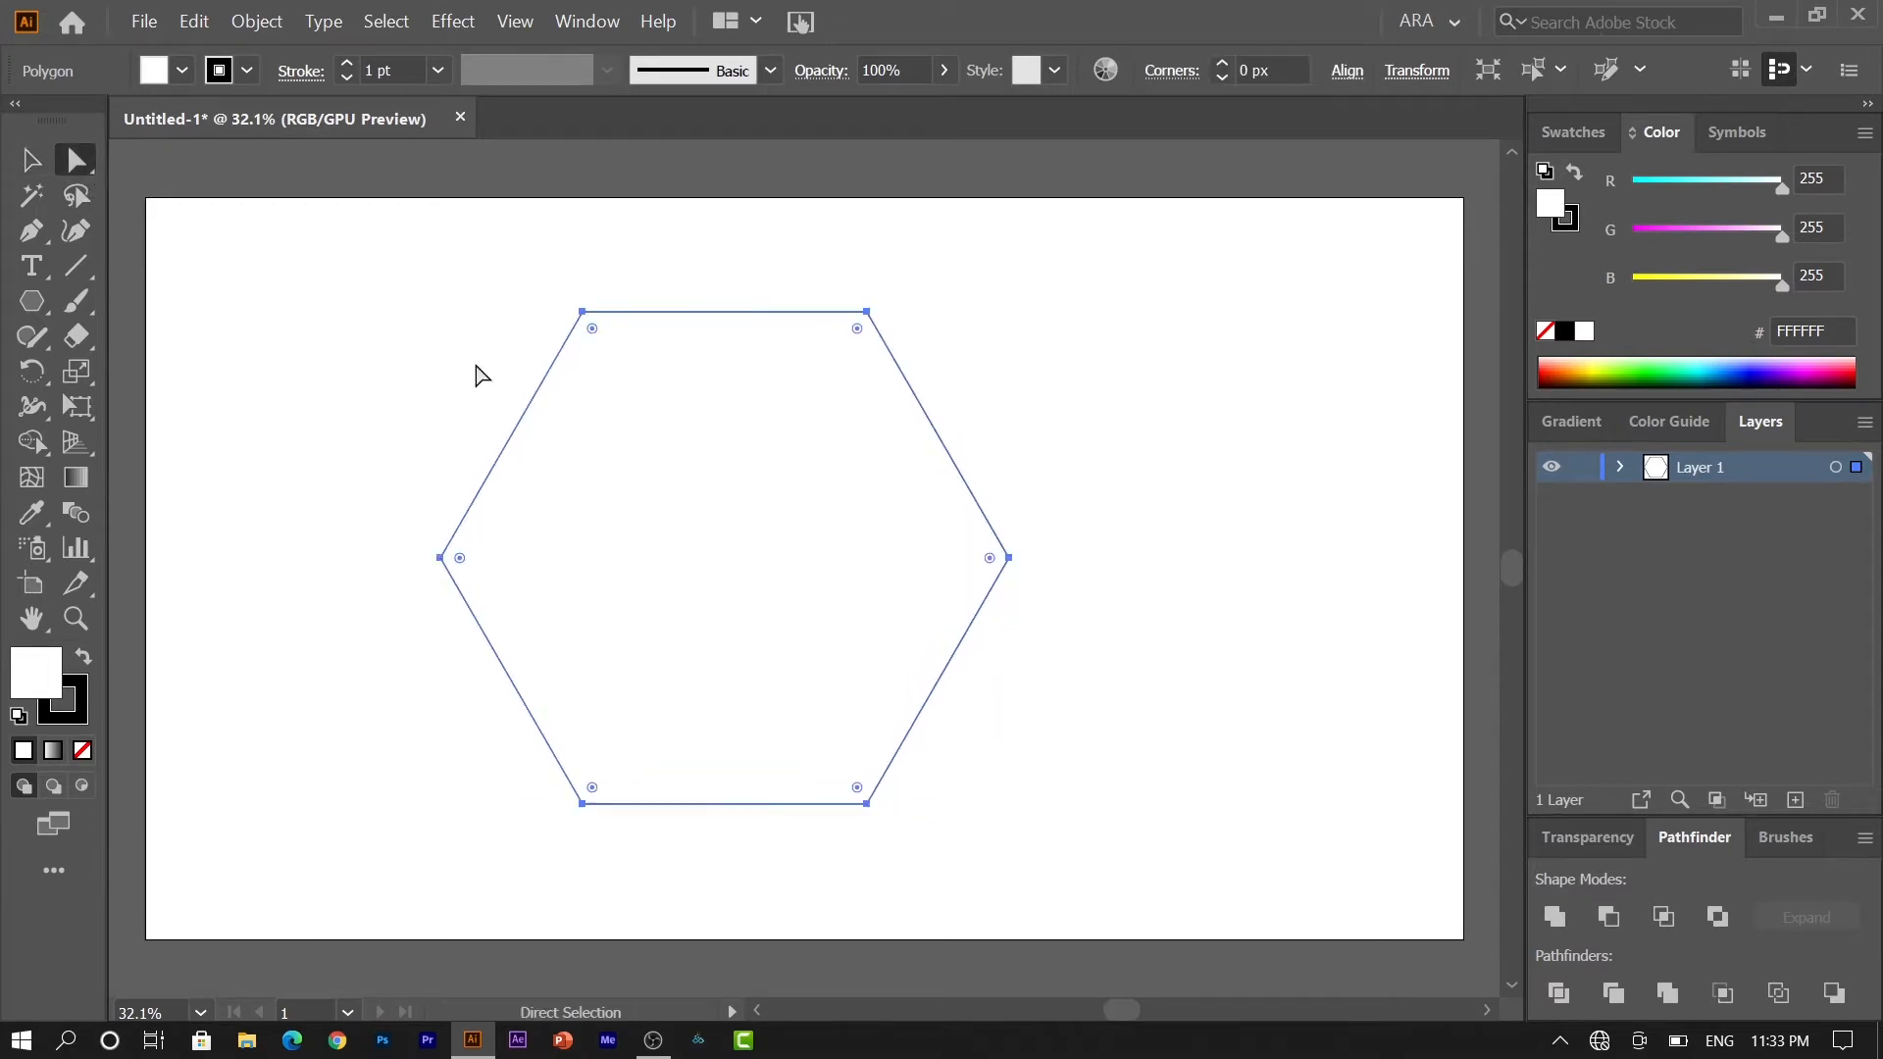
pyautogui.moveTo(460, 558); pyautogui.dragTo(484, 560)
pyautogui.press('v')
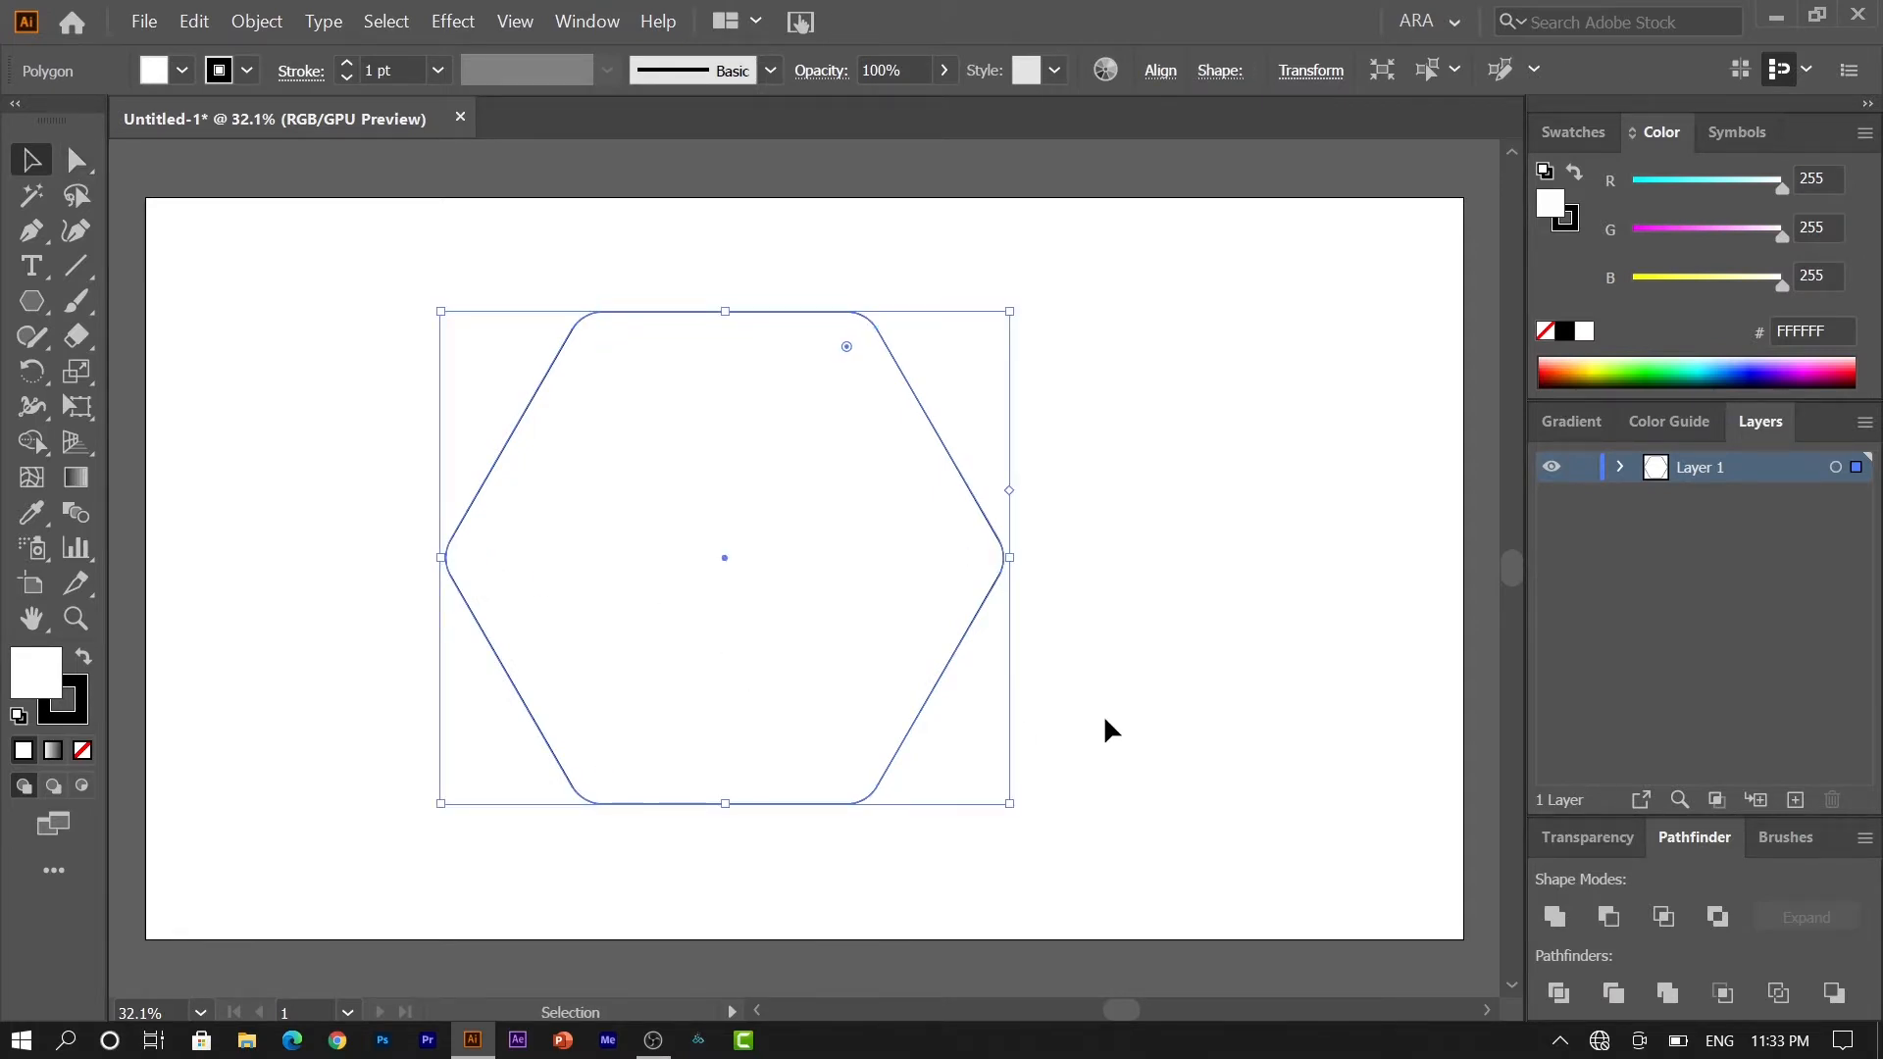
# Step: Copy the rounded hexagon, paste it in place and shrink the copy slightly around its center as a second hexagon
pyautogui.click(194, 20)
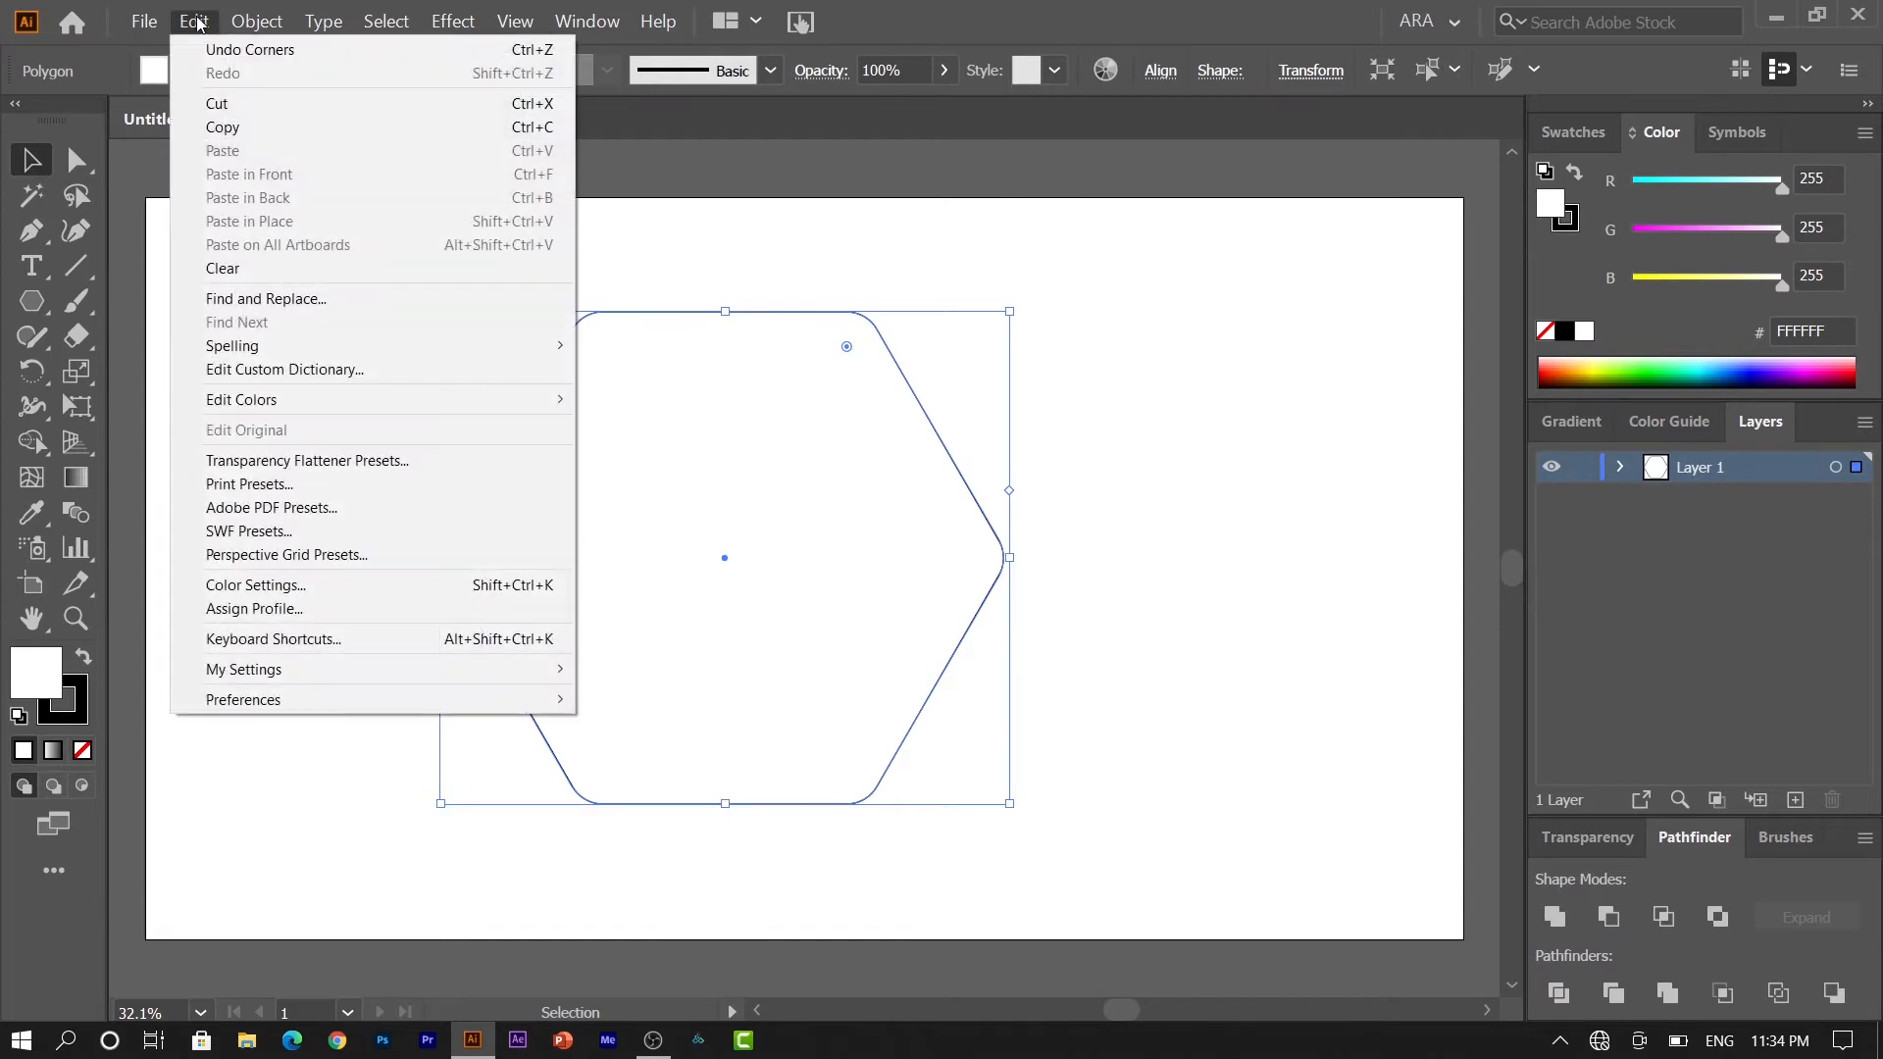
pyautogui.click(228, 130)
pyautogui.click(194, 21)
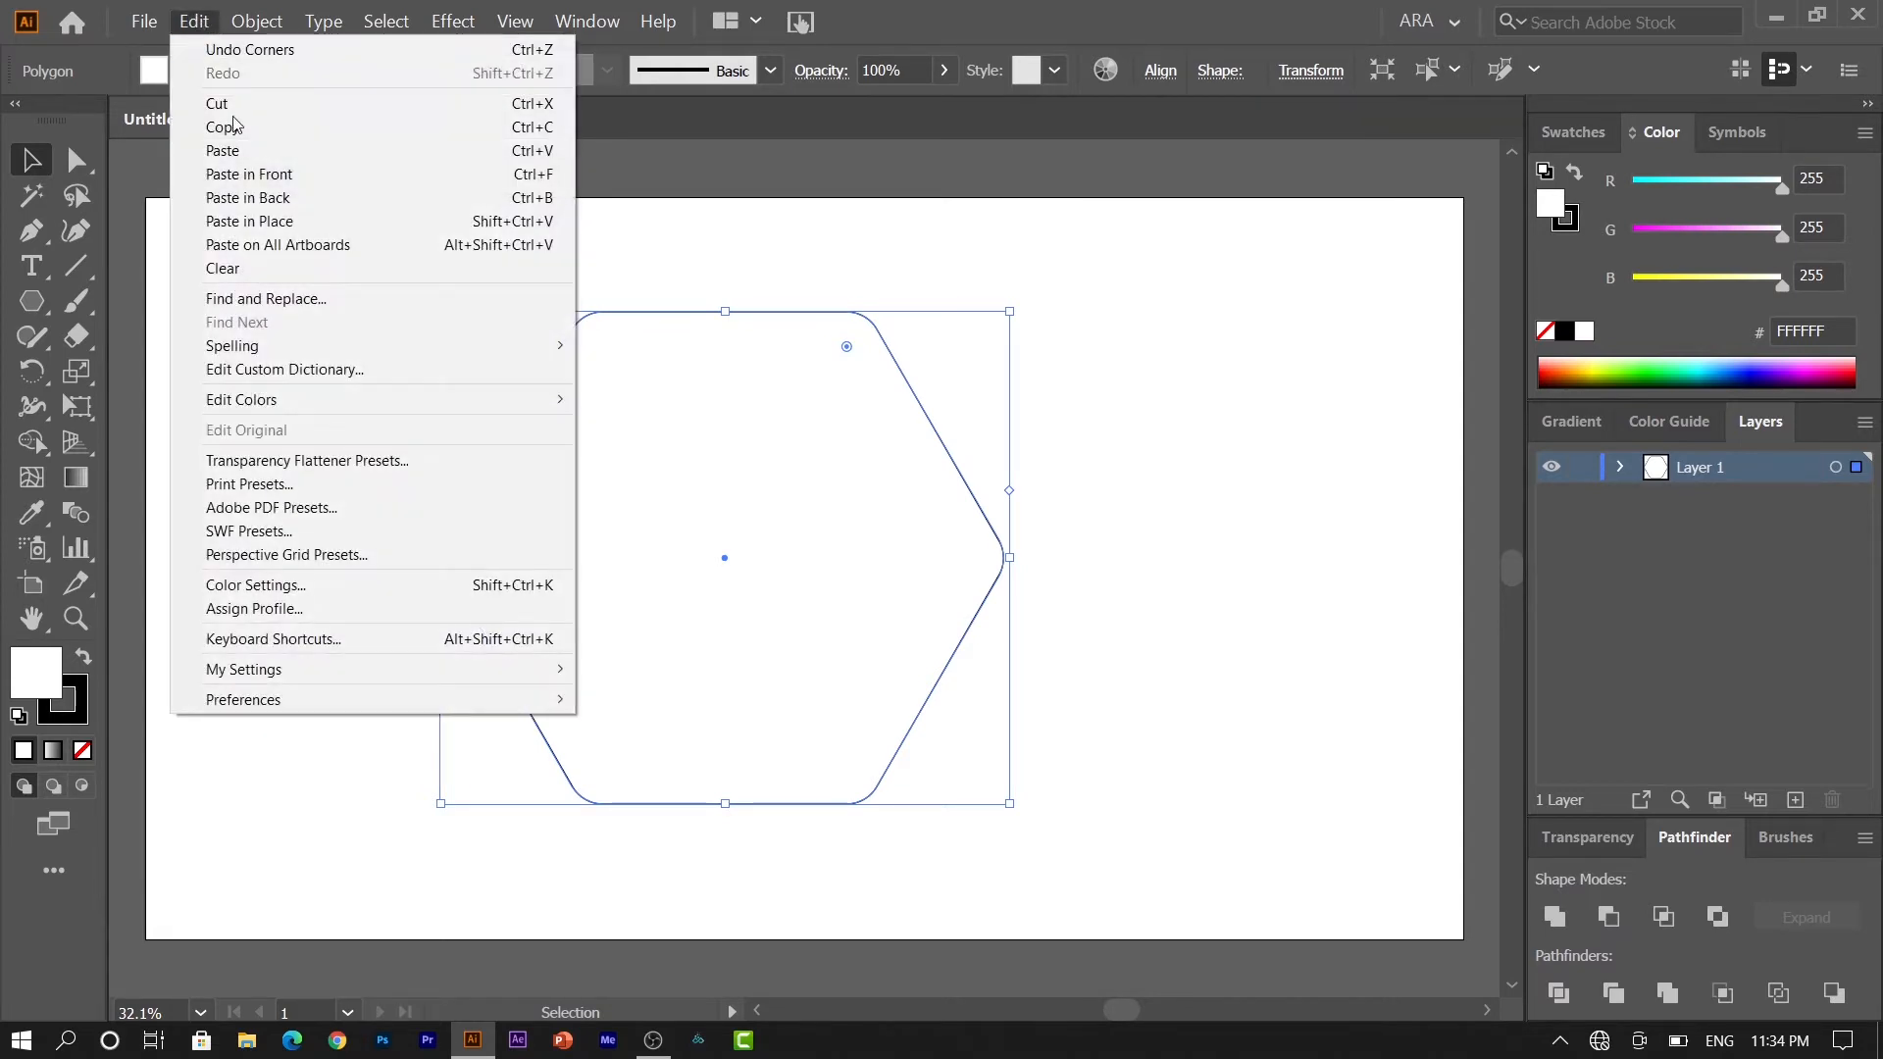
pyautogui.click(227, 222)
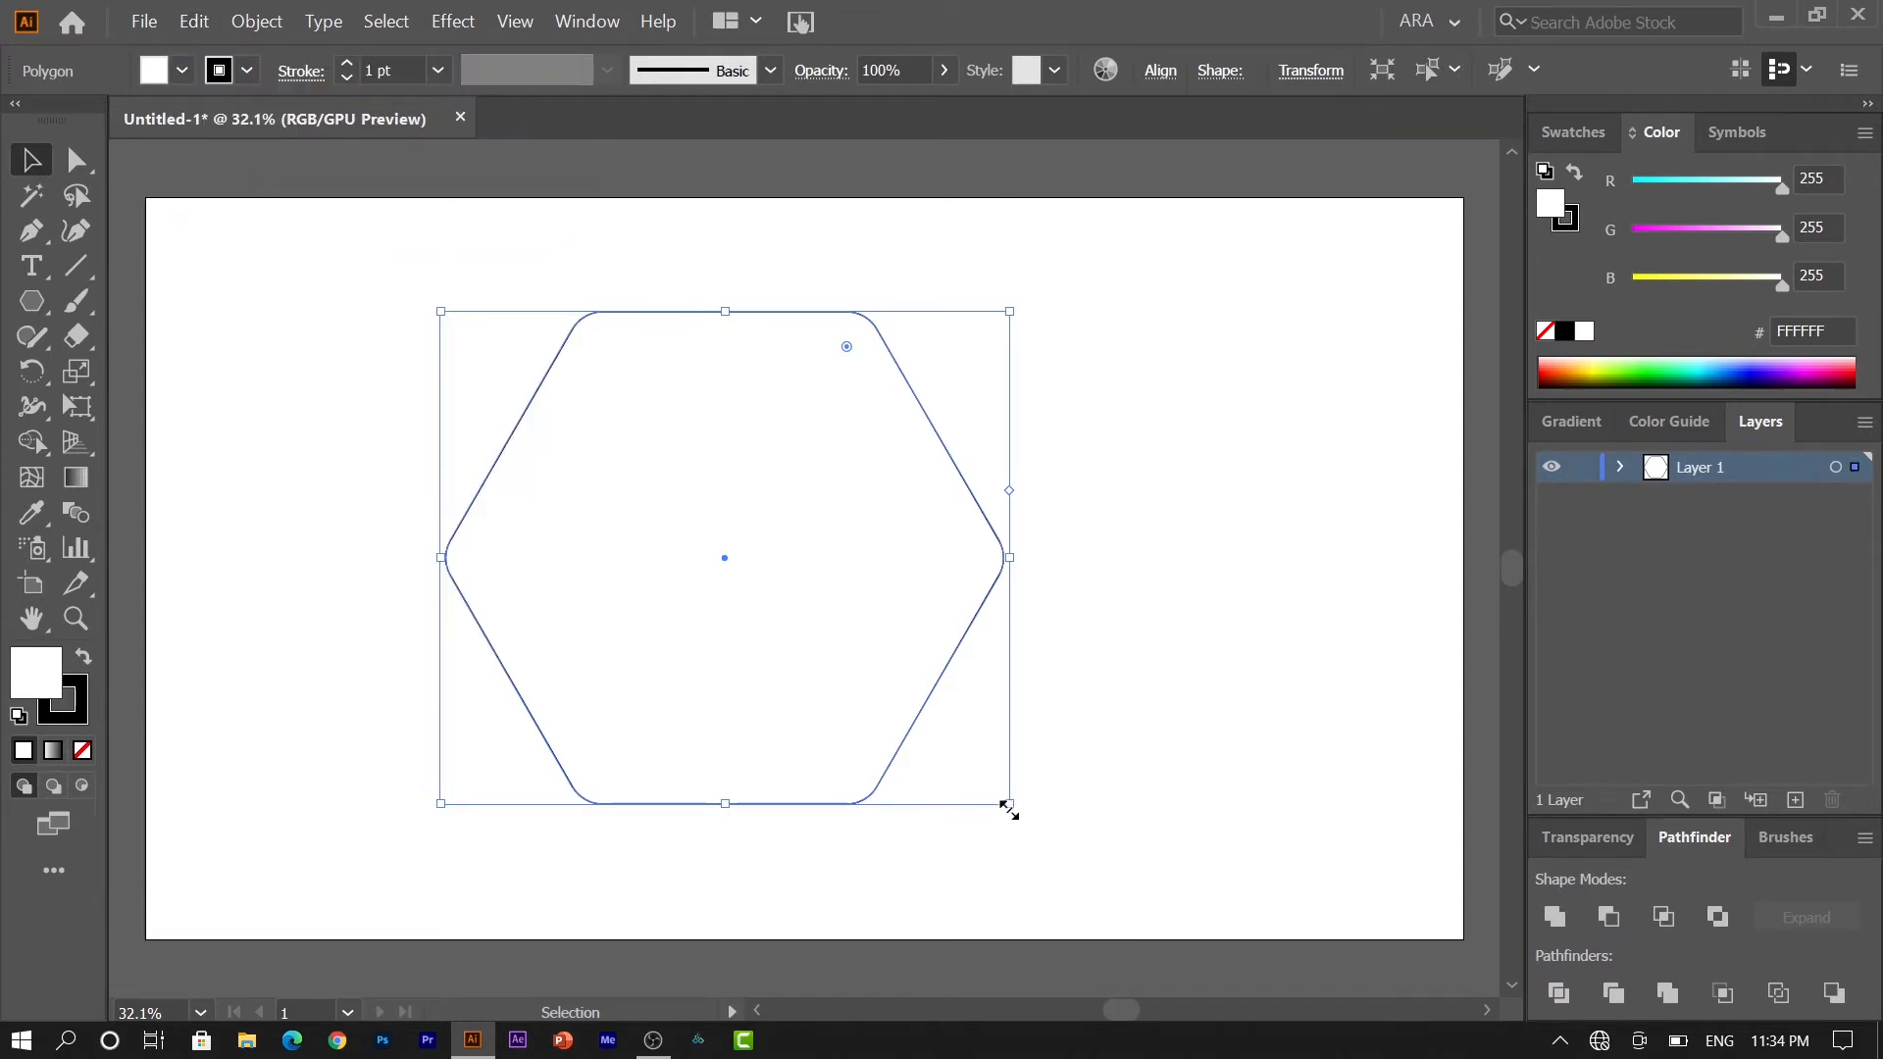
pyautogui.moveTo(1011, 805); pyautogui.dragTo(976, 774)
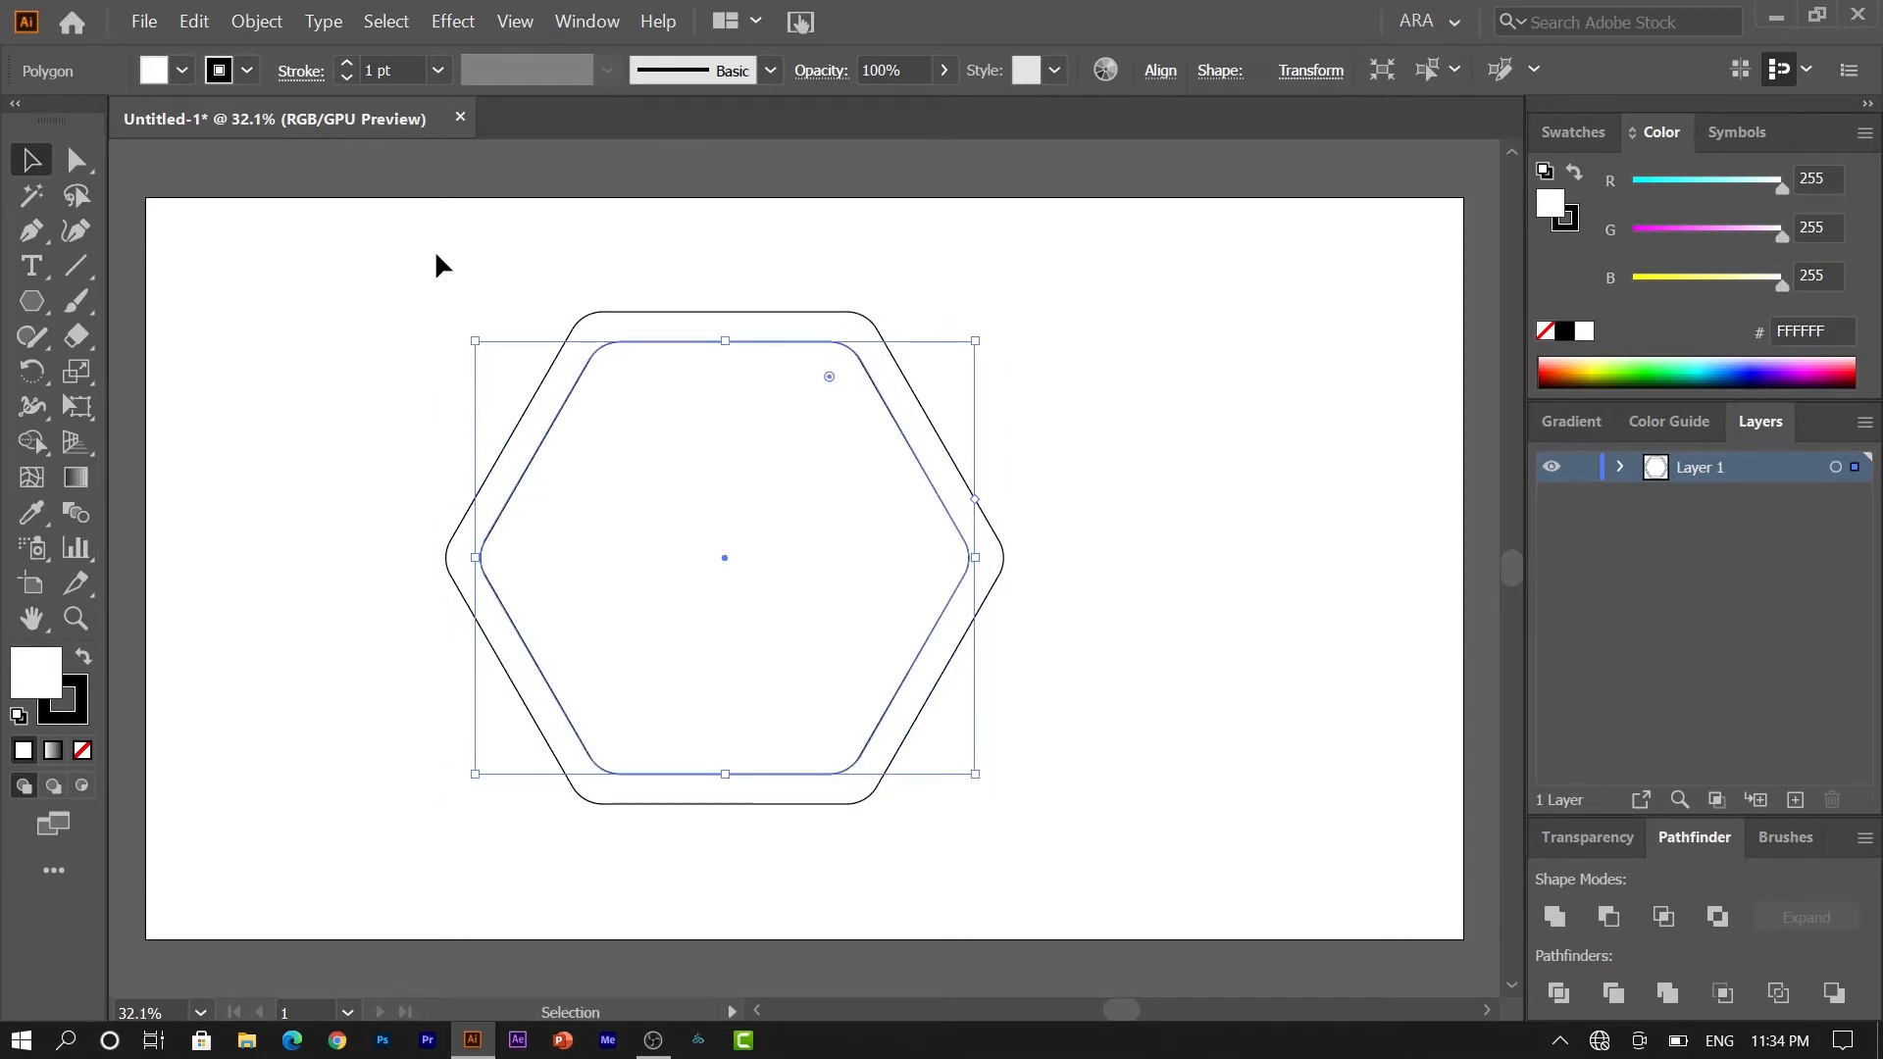
# Step: Copy the second hexagon, paste it in place and shrink it concentrically to make a third, evenly spaced hexagon
pyautogui.click(194, 21)
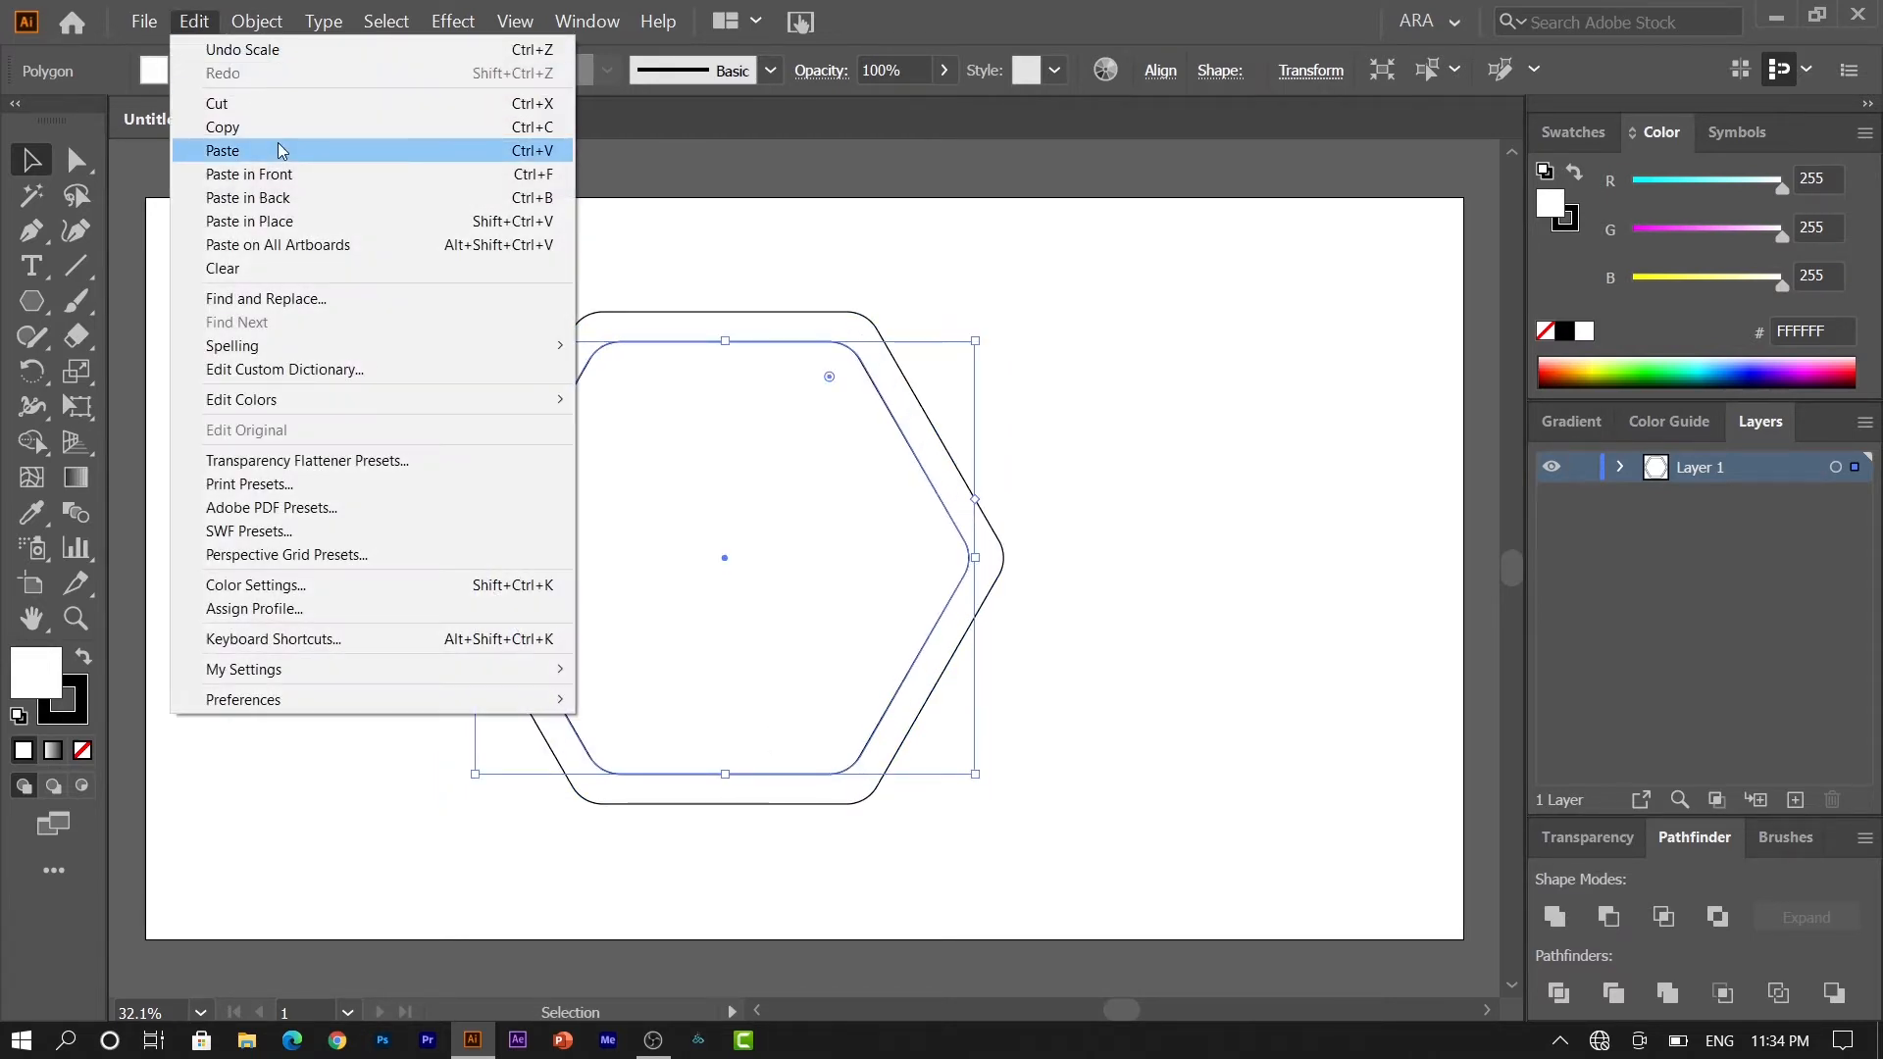
pyautogui.click(274, 129)
pyautogui.click(194, 21)
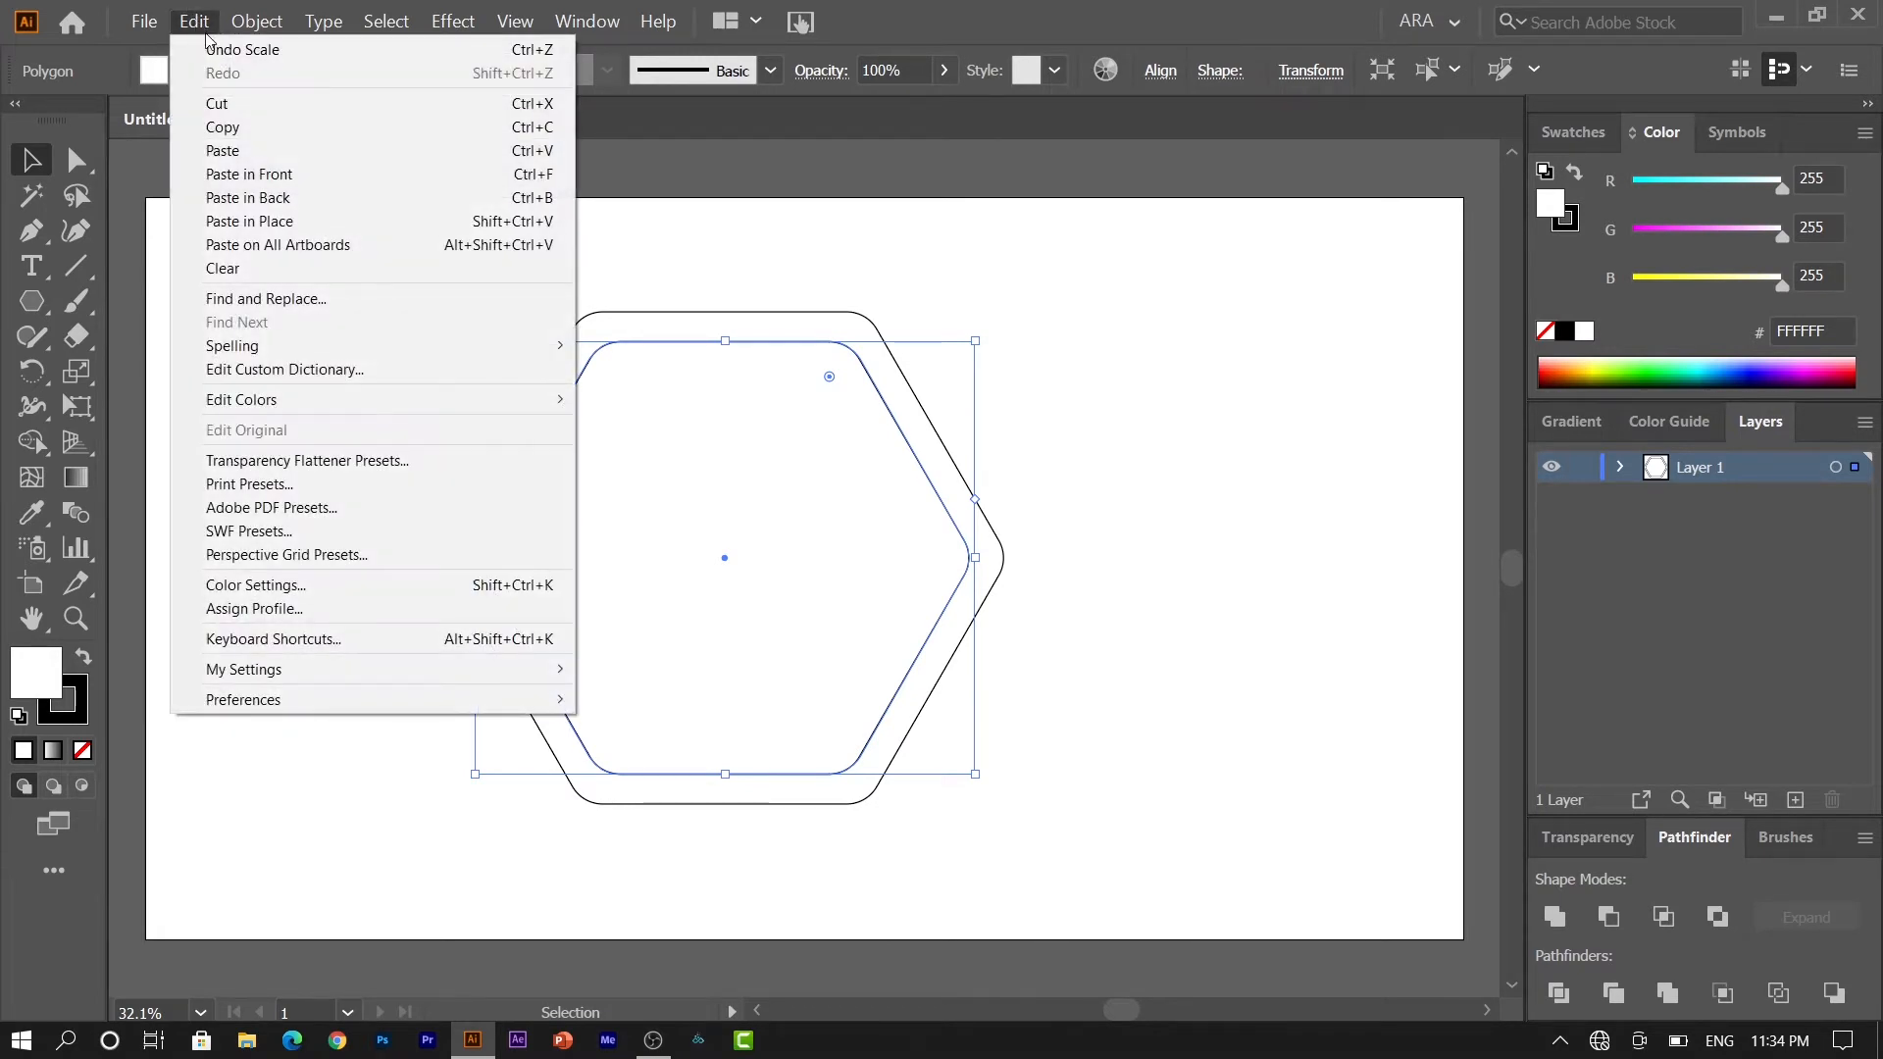
pyautogui.click(365, 231)
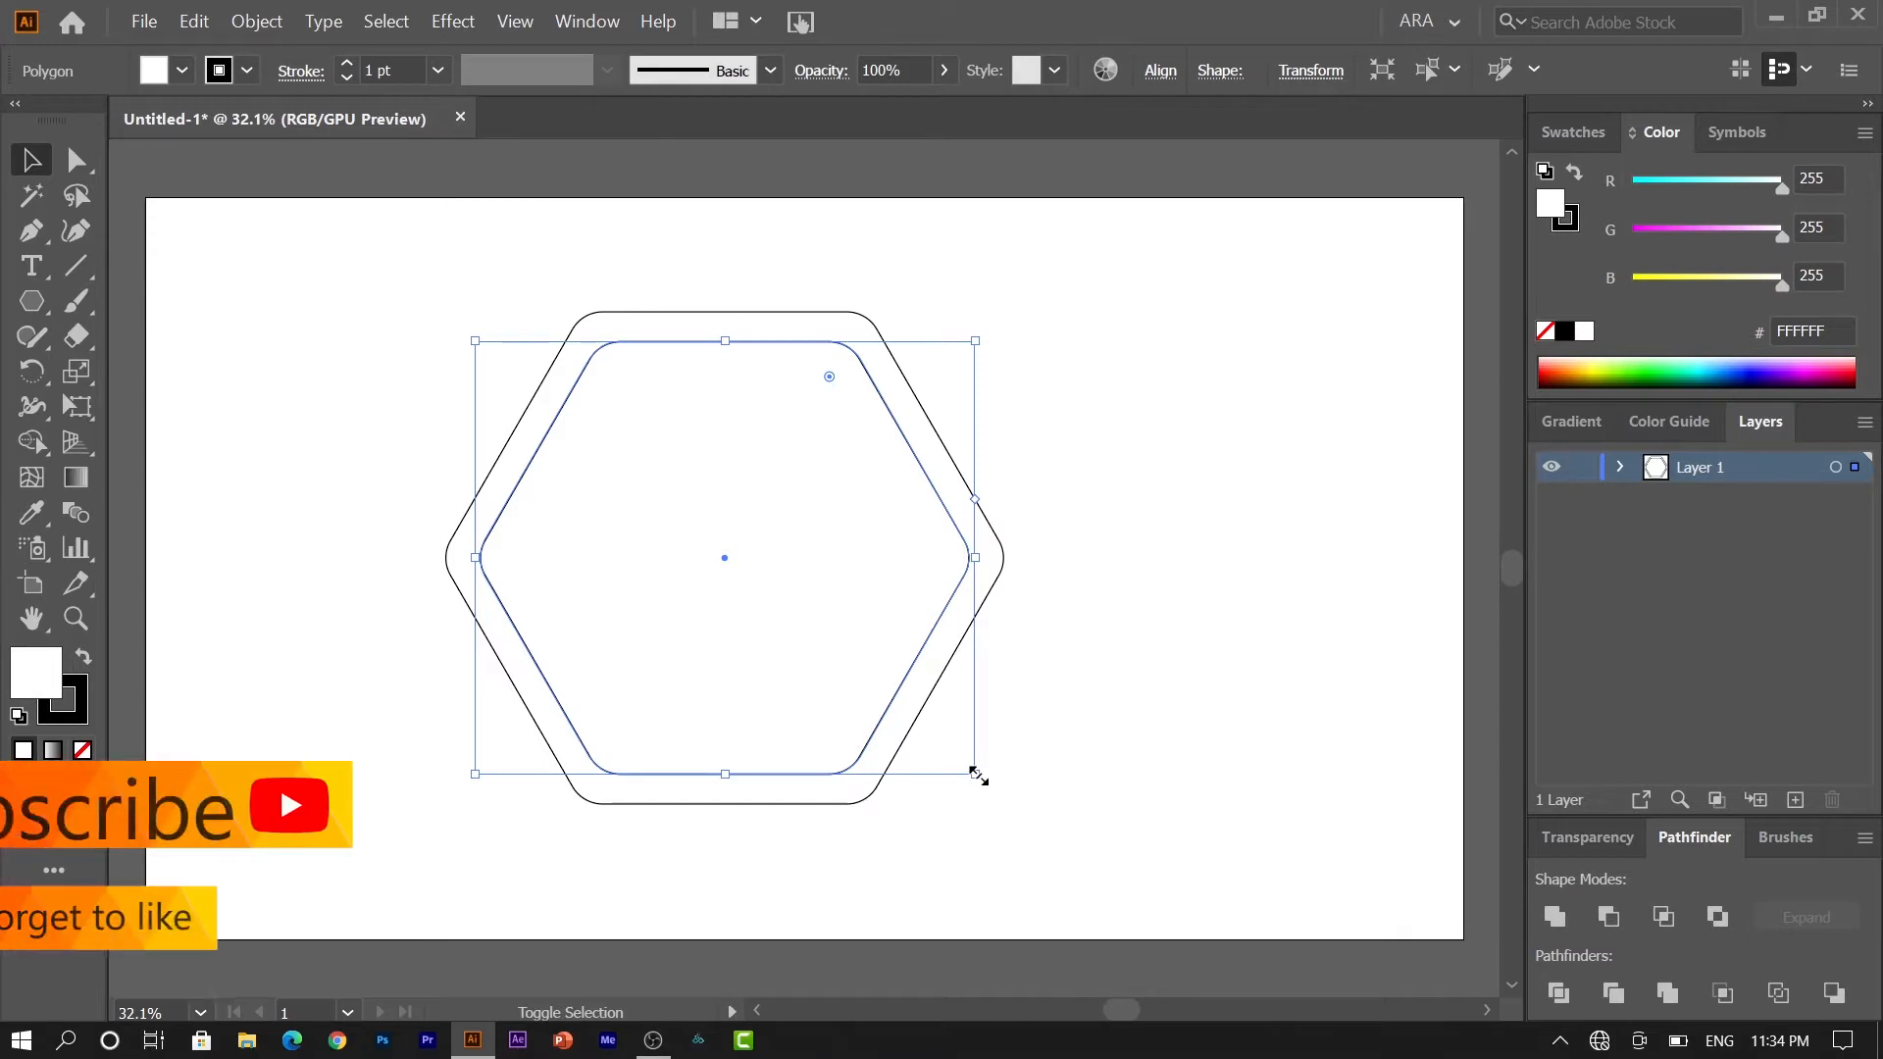
pyautogui.moveTo(972, 766); pyautogui.dragTo(937, 741)
# Step: Duplicate the third hexagon in place and scale the copy down about its center as a fourth hexagon
pyautogui.click(194, 21)
pyautogui.click(314, 136)
pyautogui.click(194, 20)
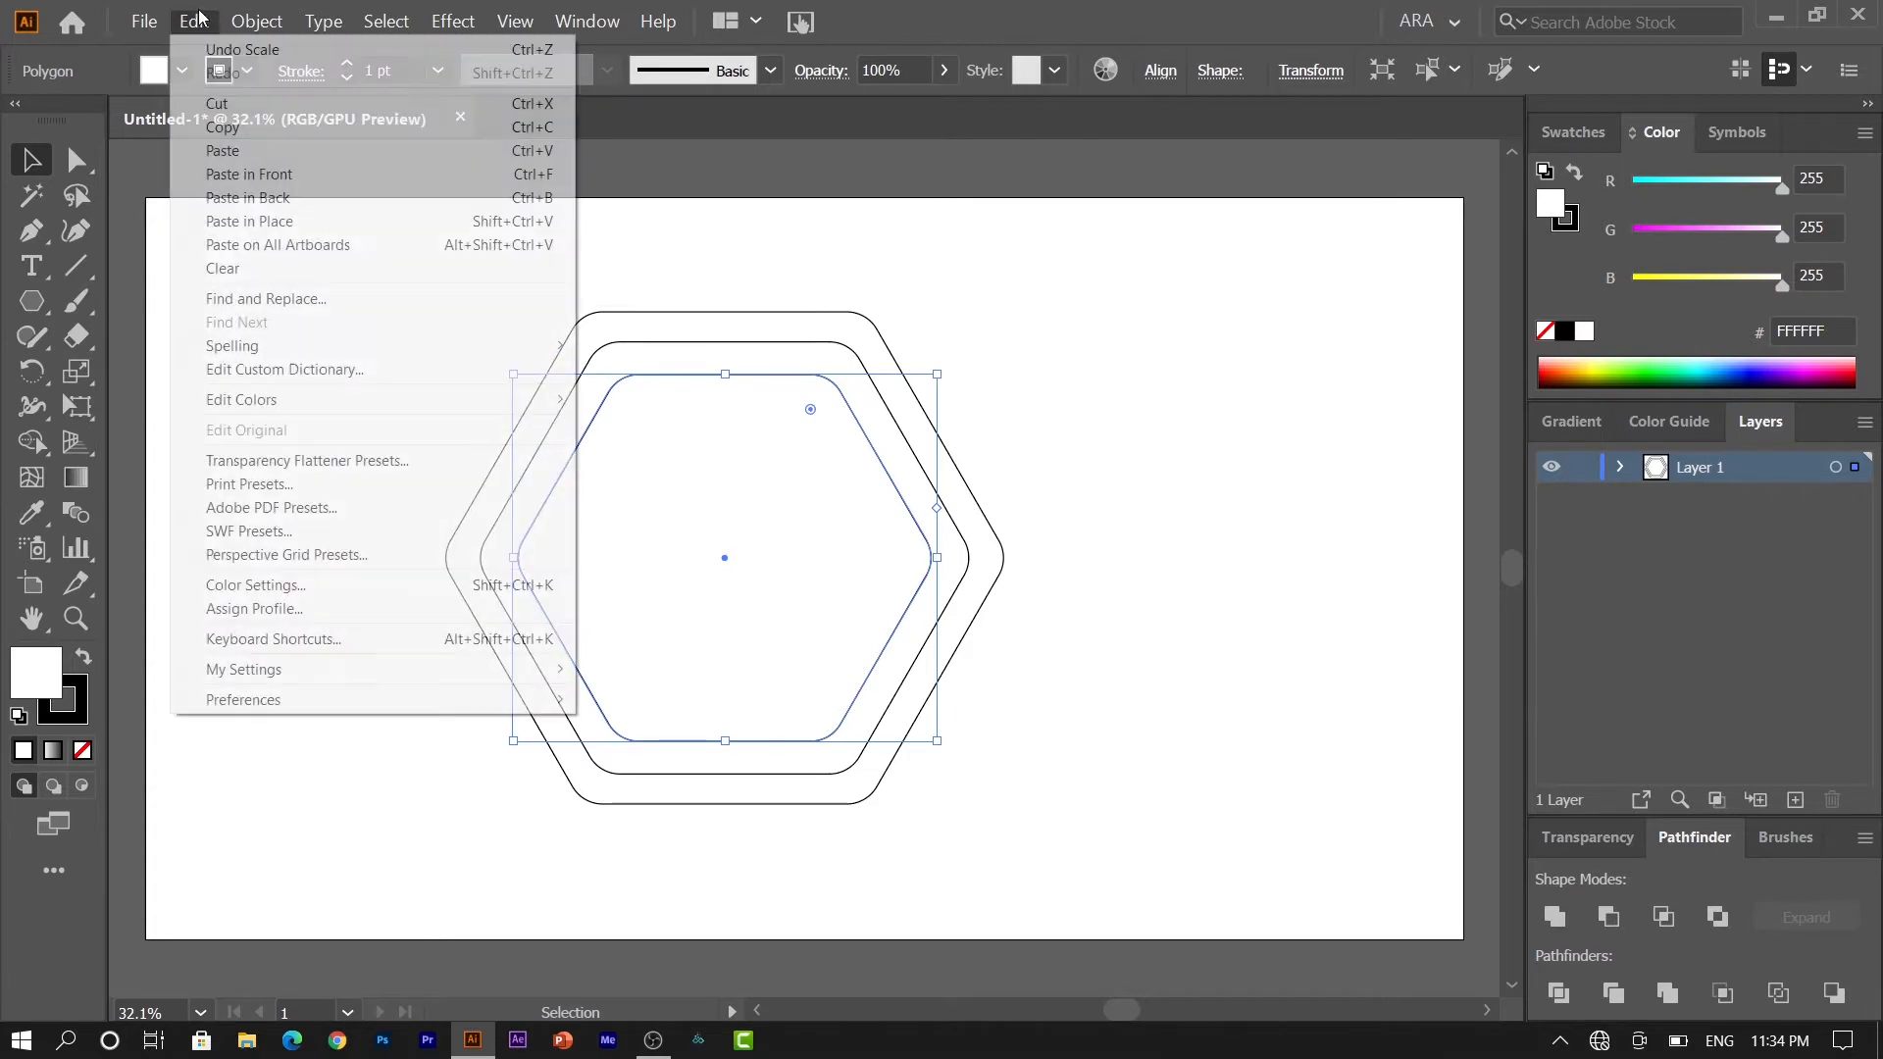
pyautogui.click(343, 231)
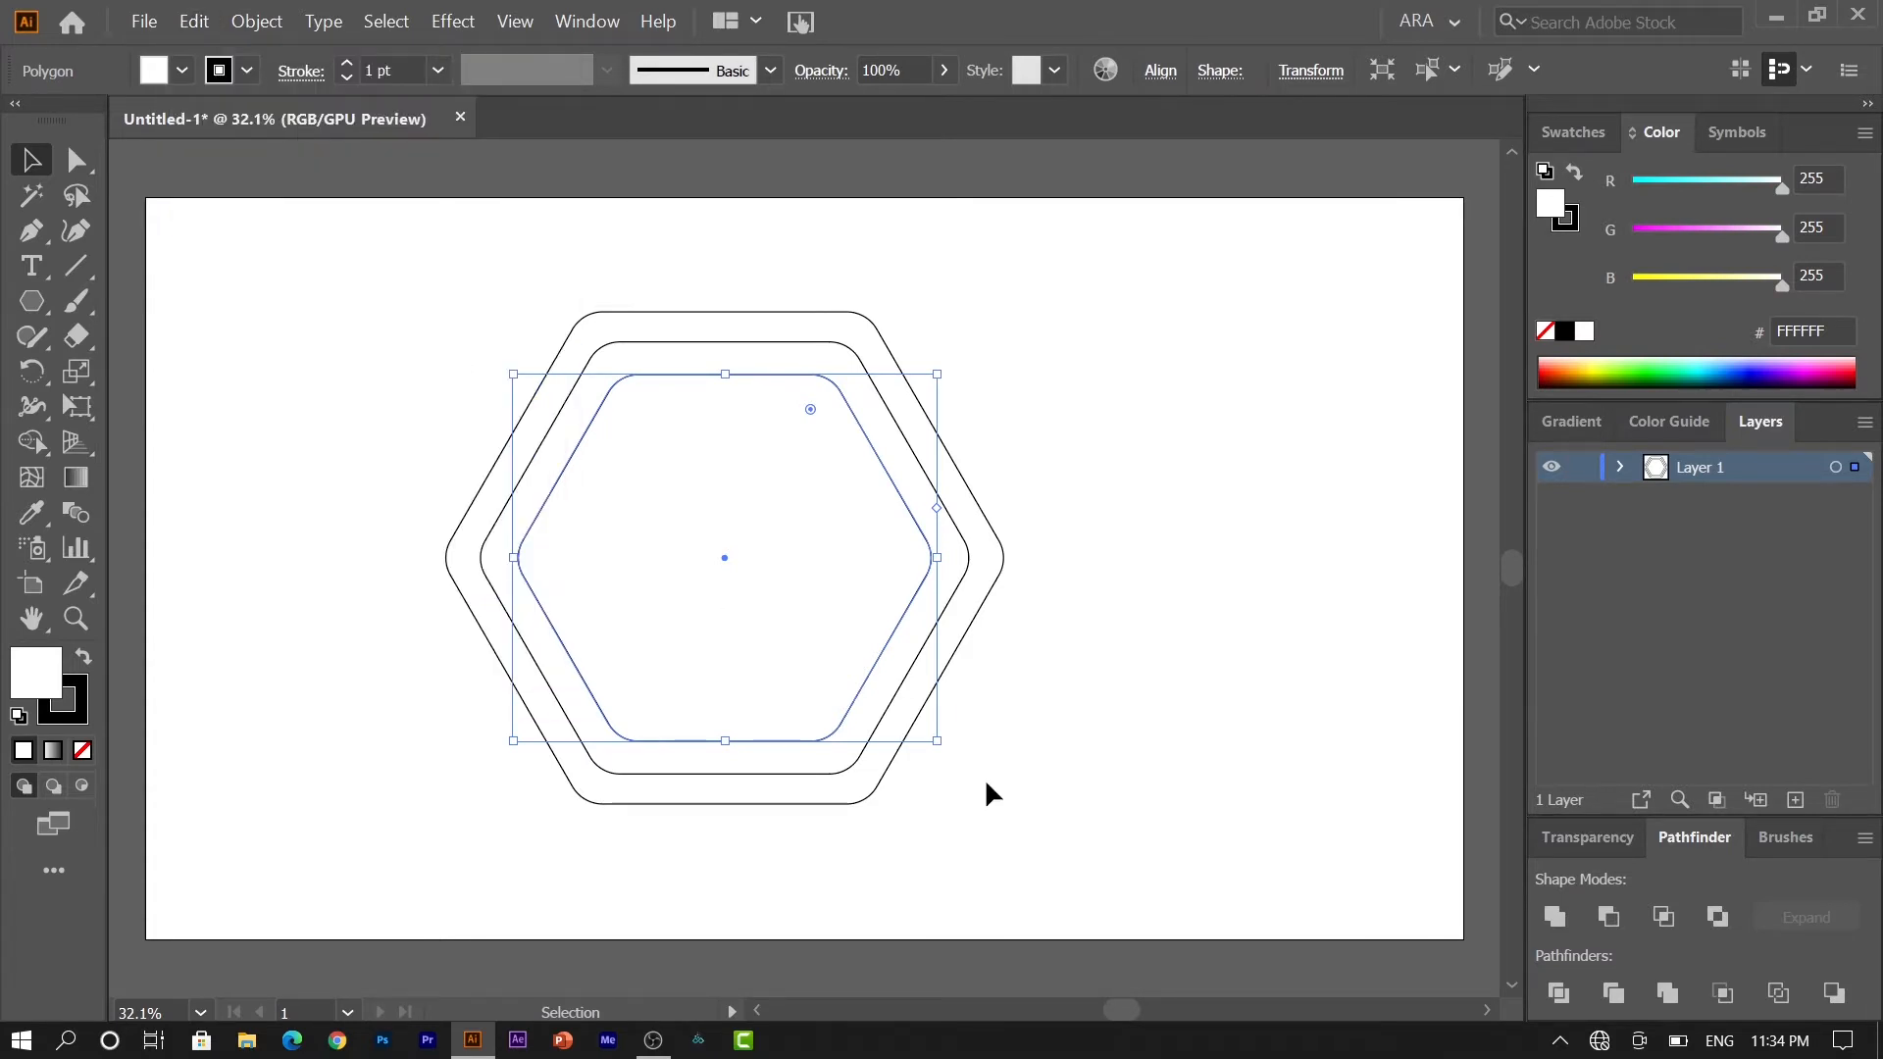
pyautogui.moveTo(940, 743); pyautogui.dragTo(899, 708)
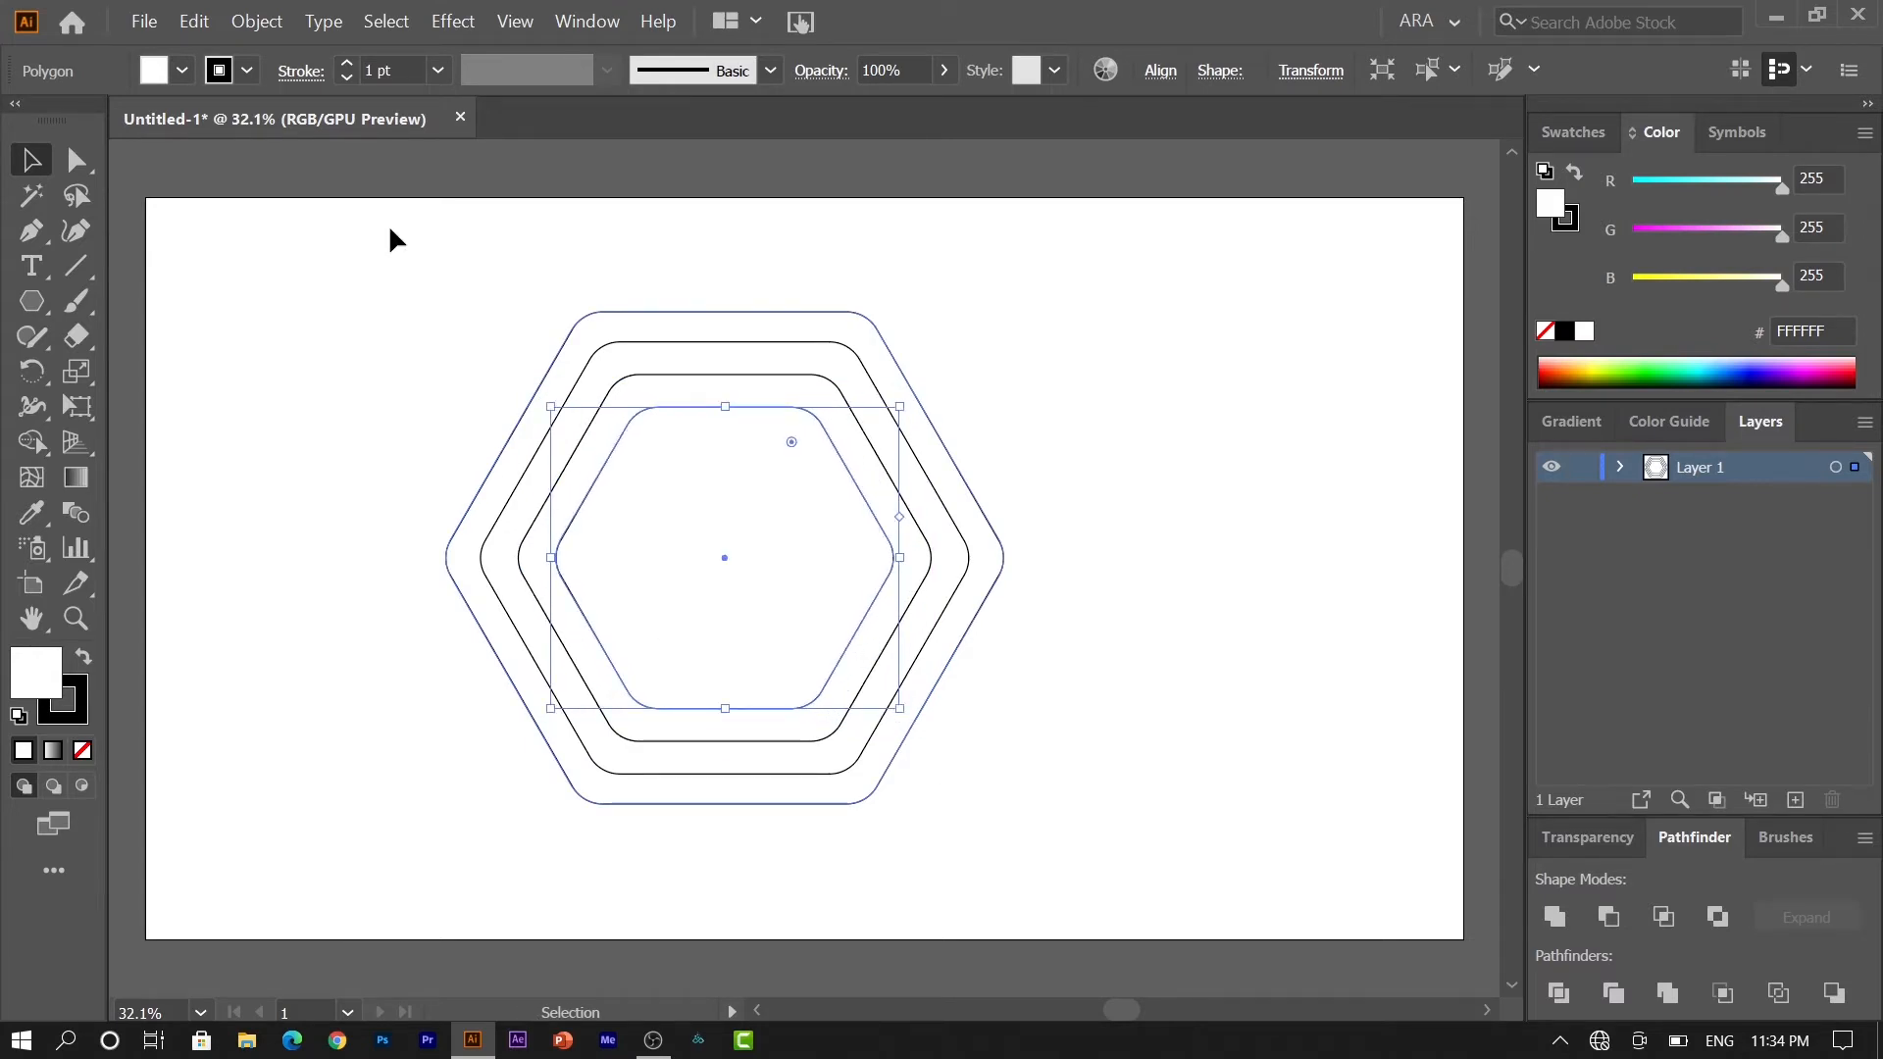
# Step: Copy the fourth hexagon, paste it in front and scale it down about its center as a fifth hexagon
pyautogui.click(197, 23)
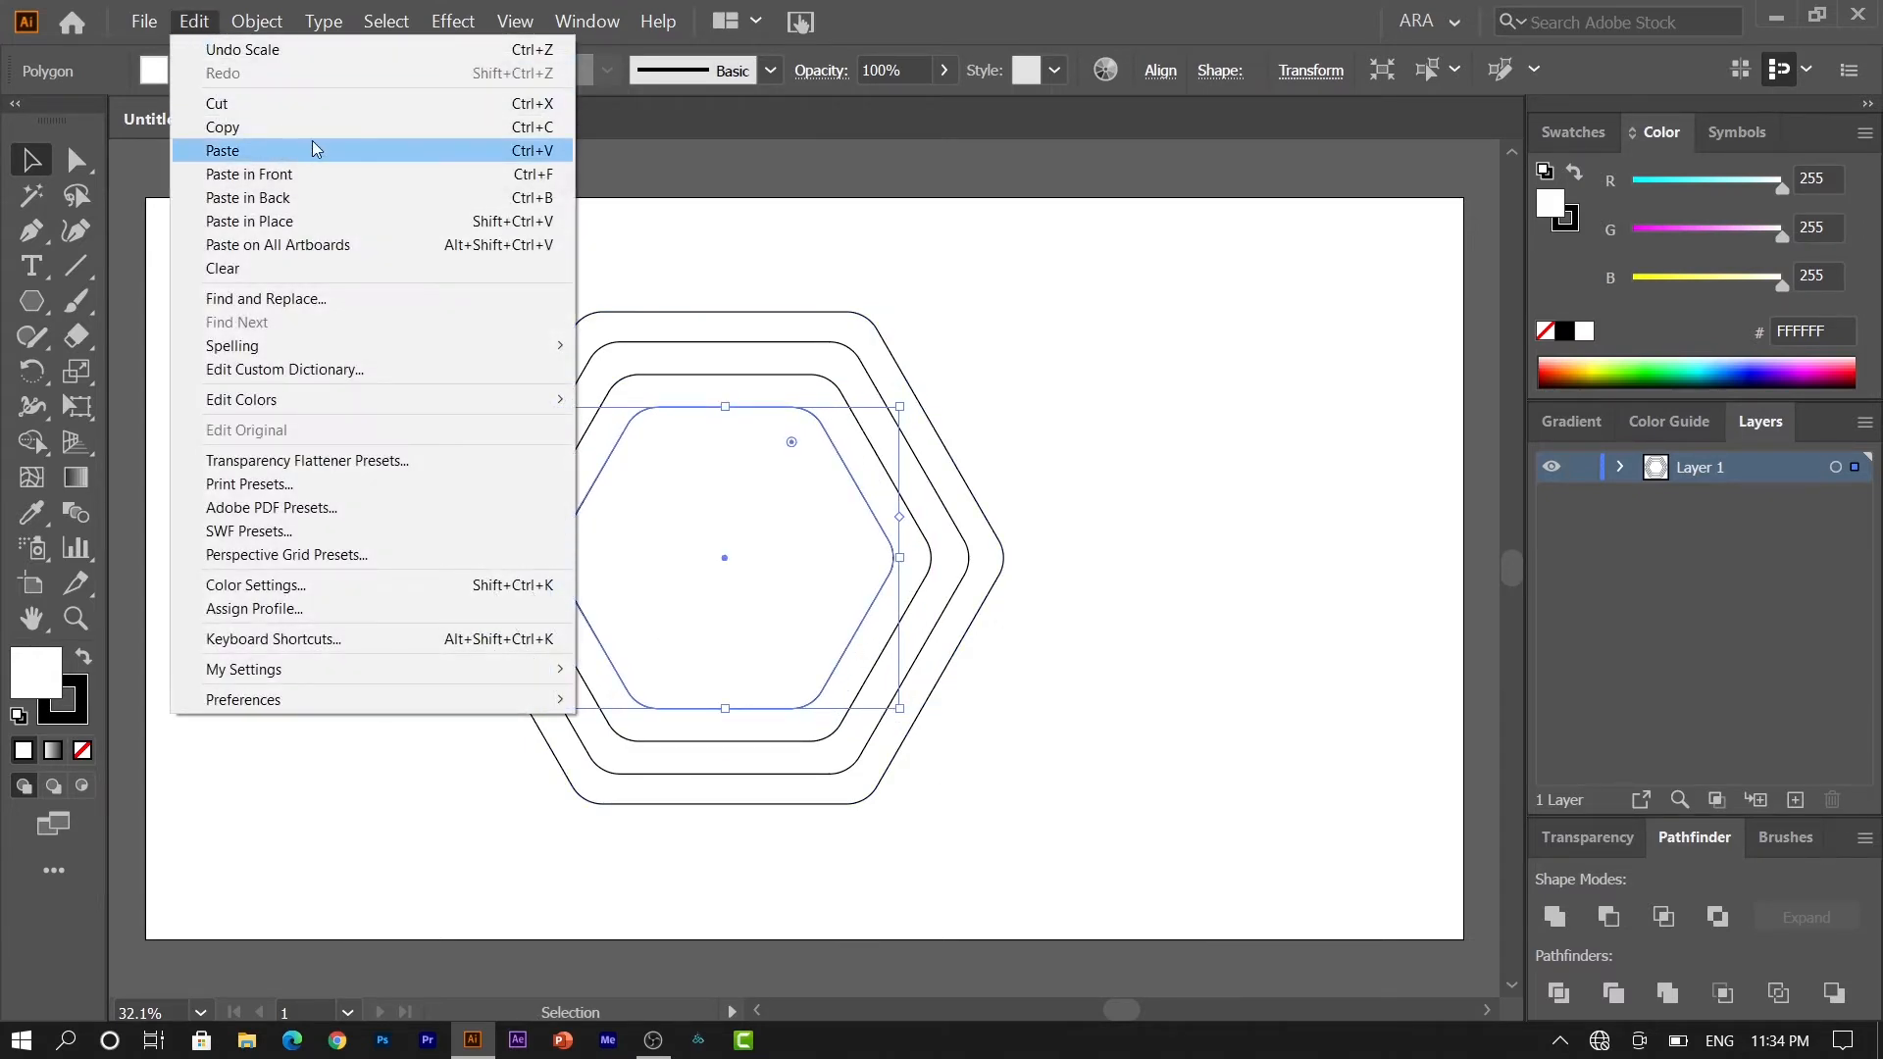
pyautogui.click(194, 21)
pyautogui.click(194, 22)
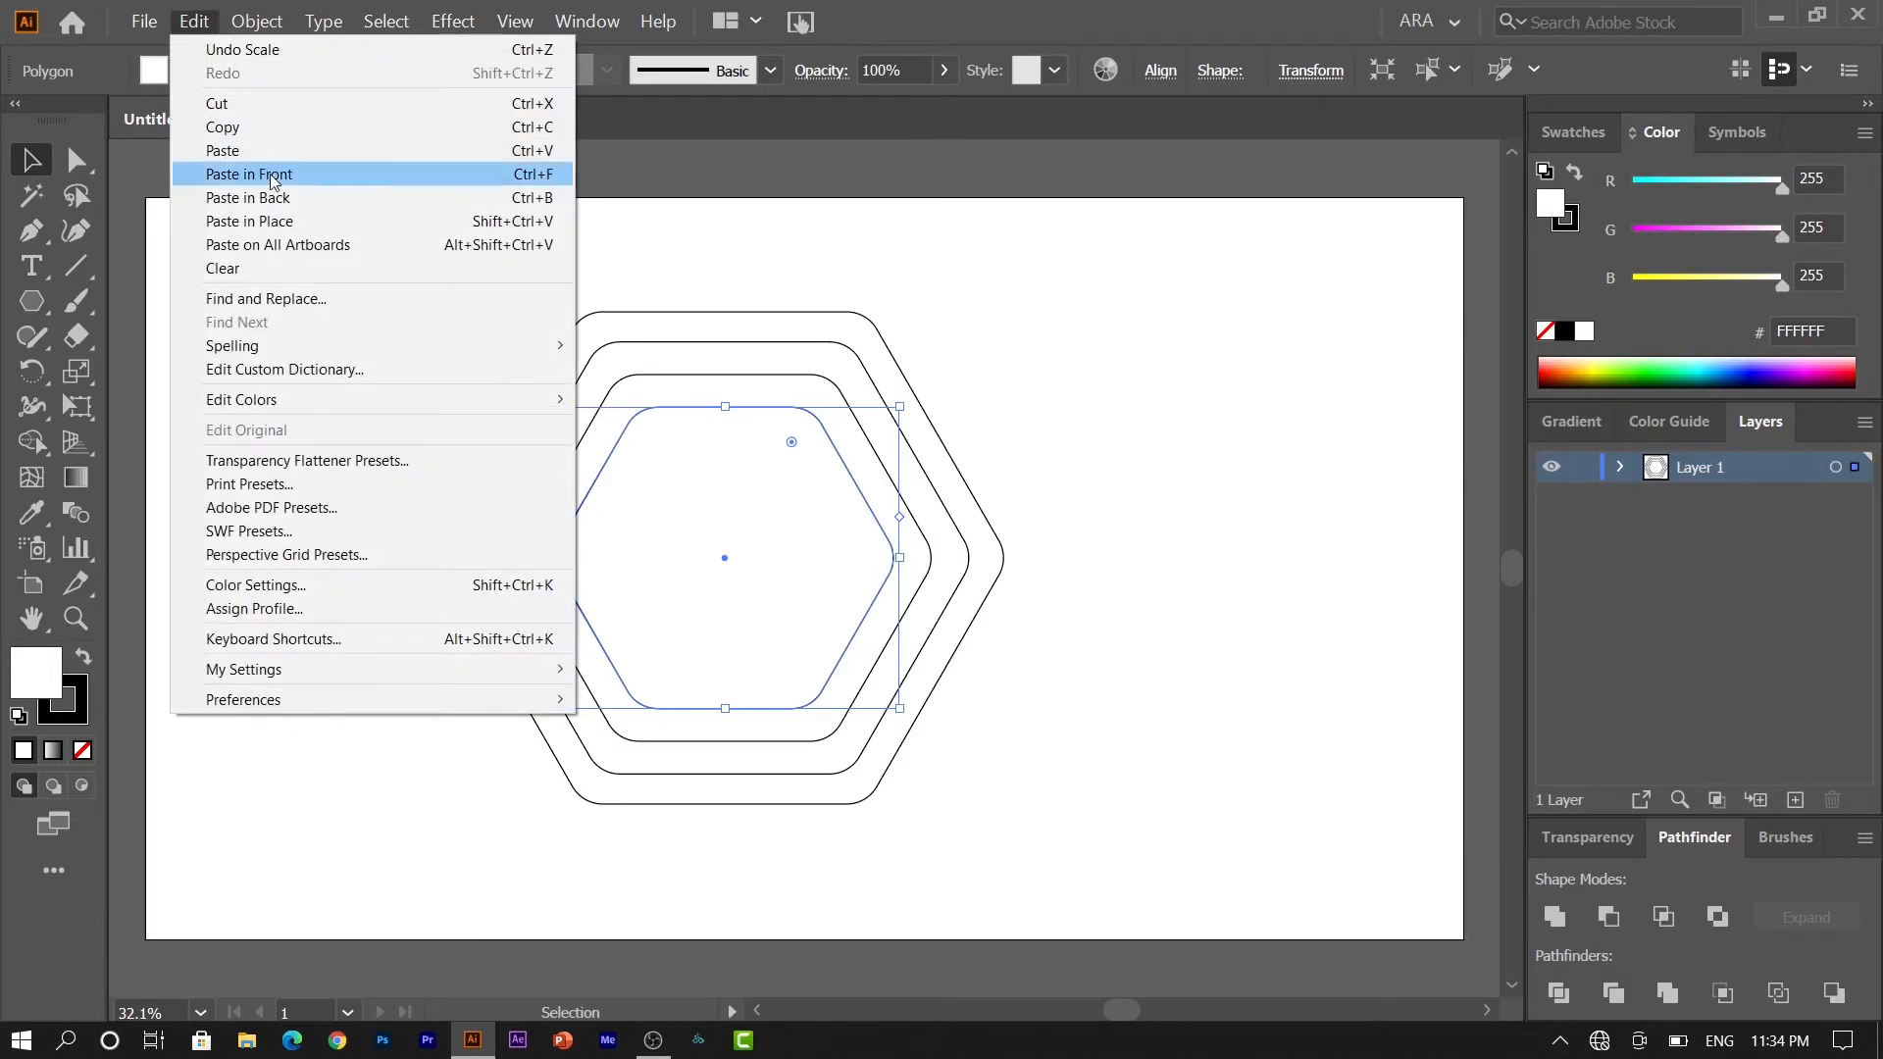
pyautogui.click(273, 180)
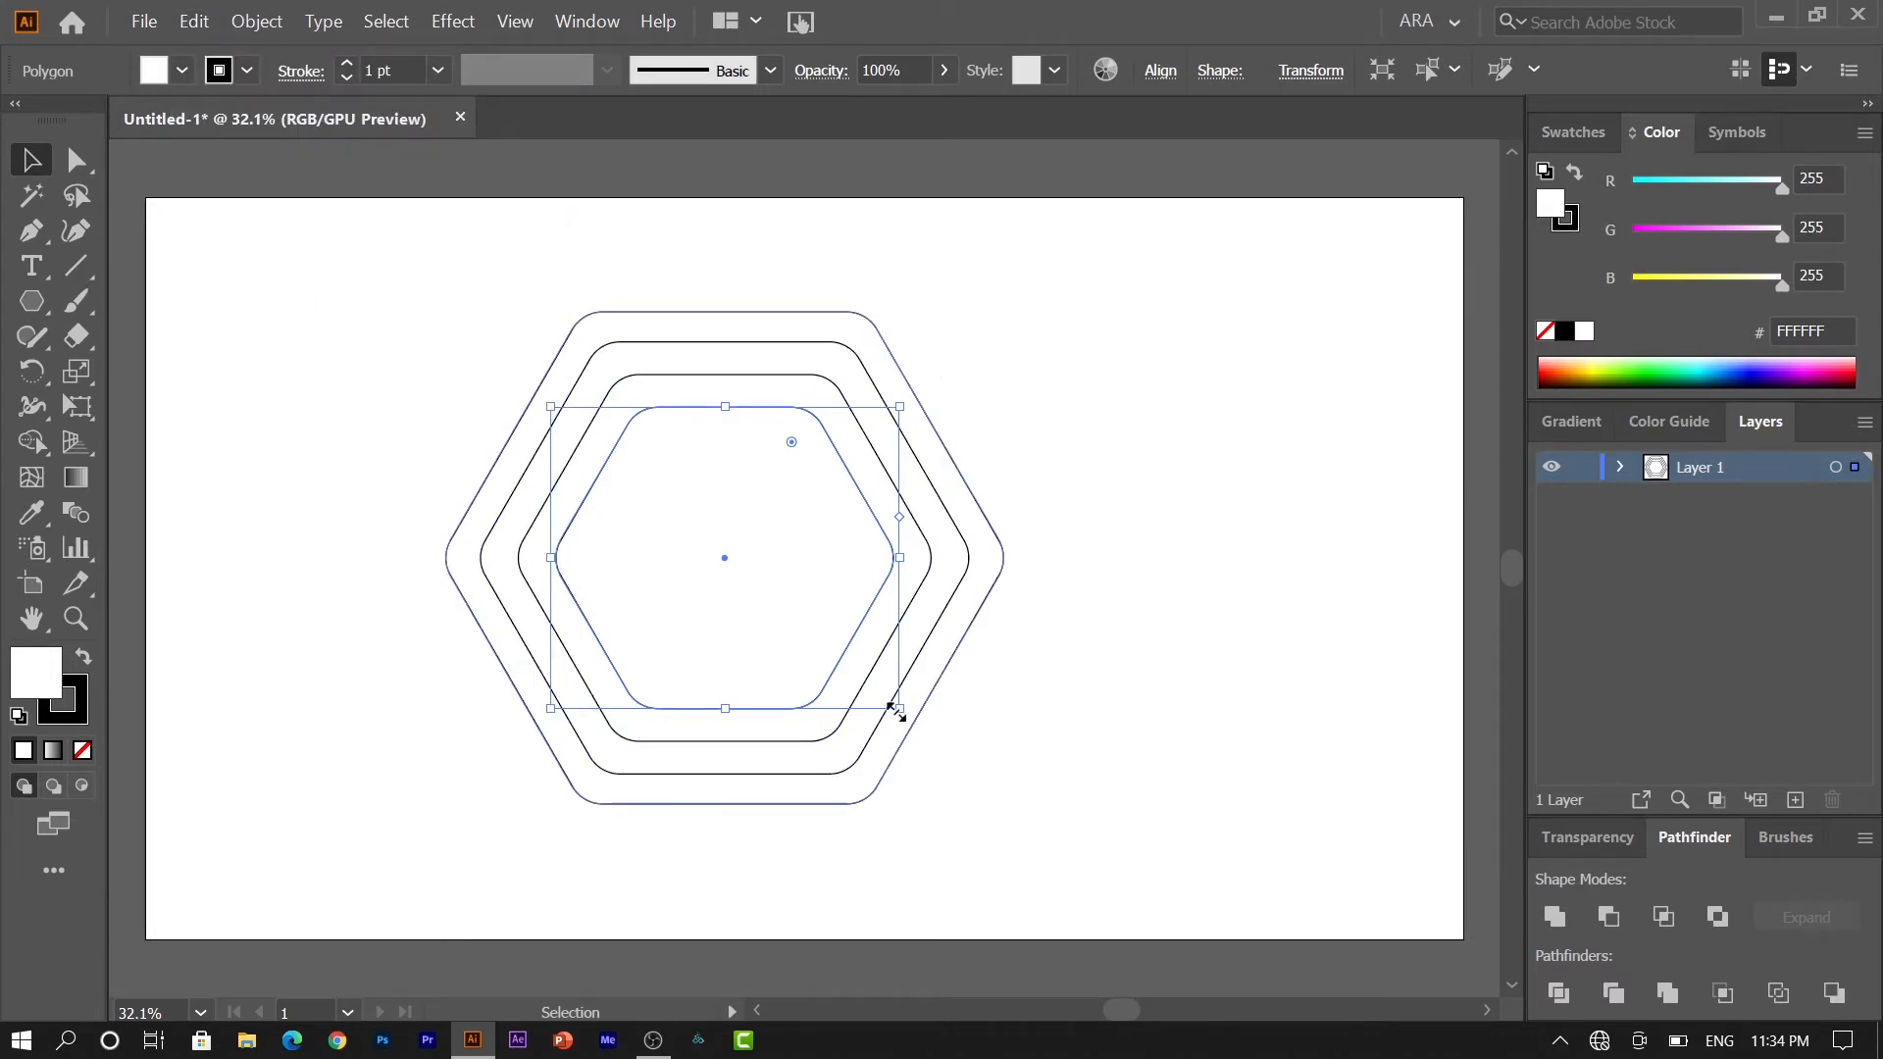
pyautogui.moveTo(896, 708); pyautogui.dragTo(859, 677)
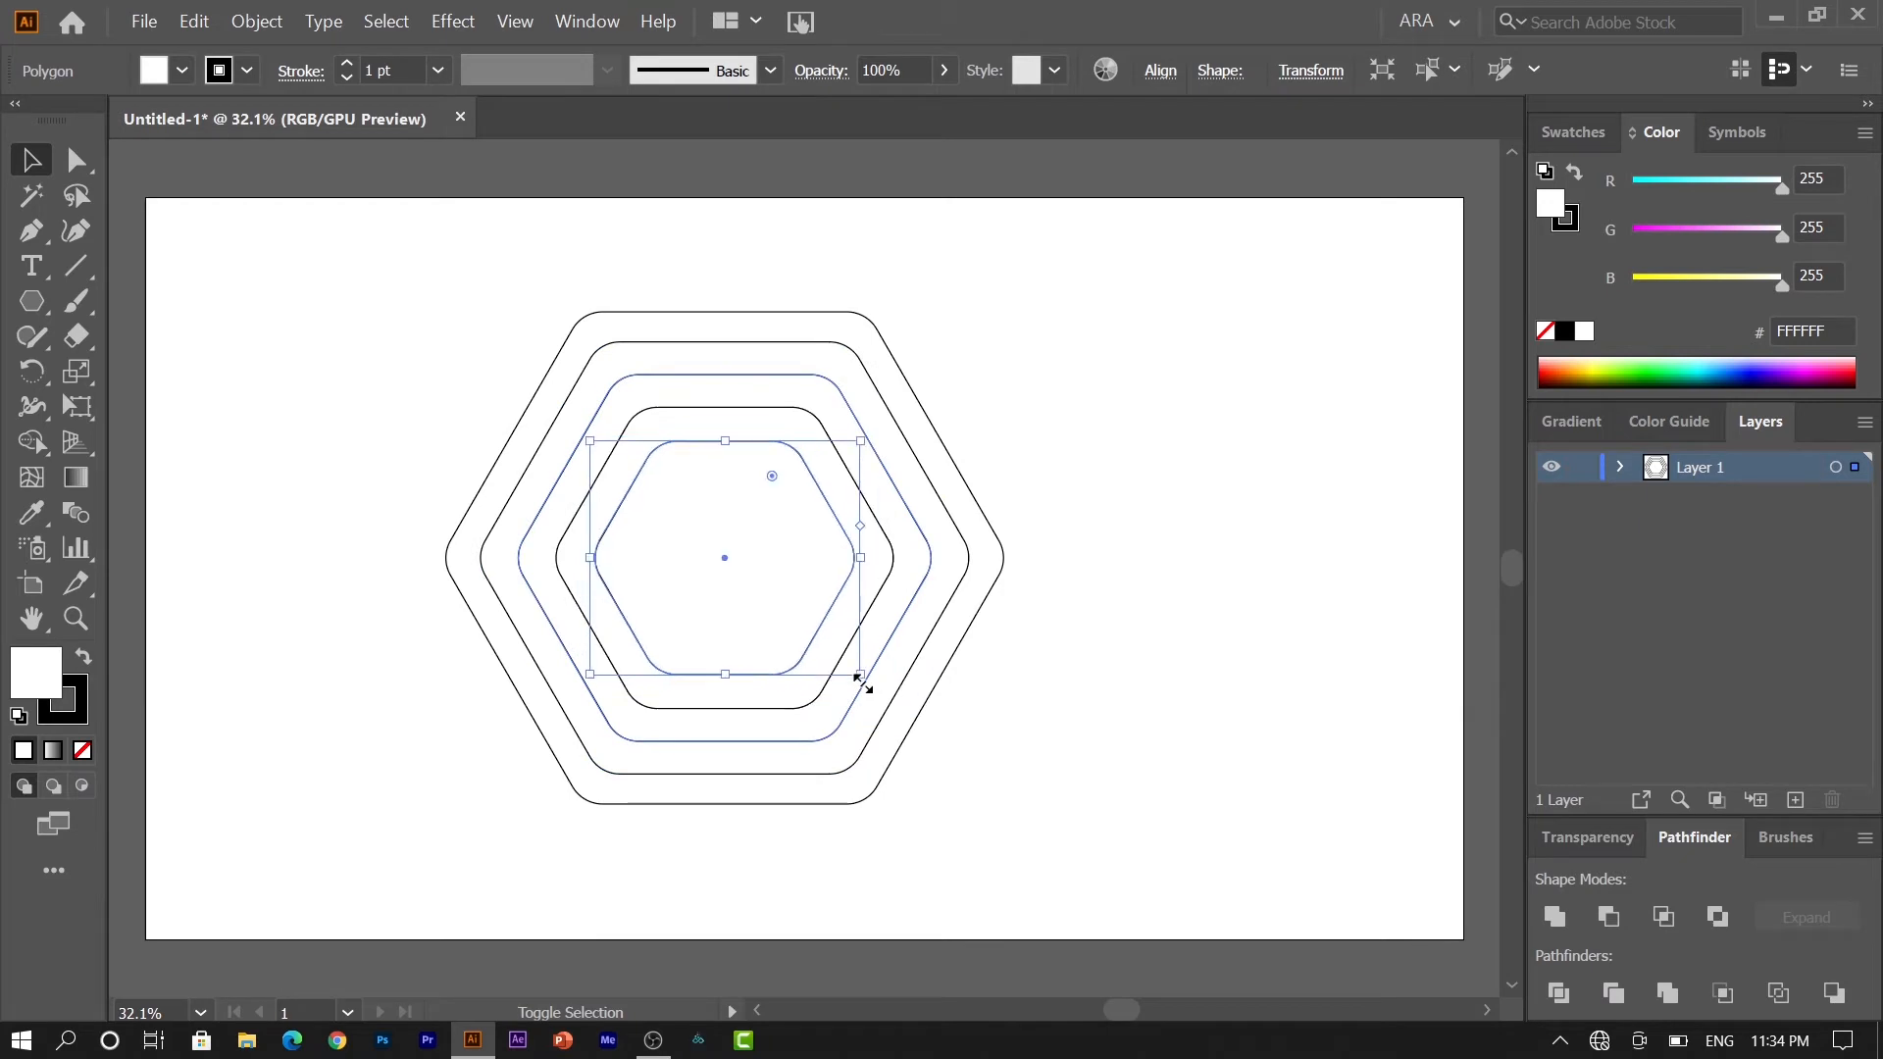
# Step: Duplicate the fifth hexagon in place and shrink the copy concentrically to form a sixth hexagon
pyautogui.click(193, 24)
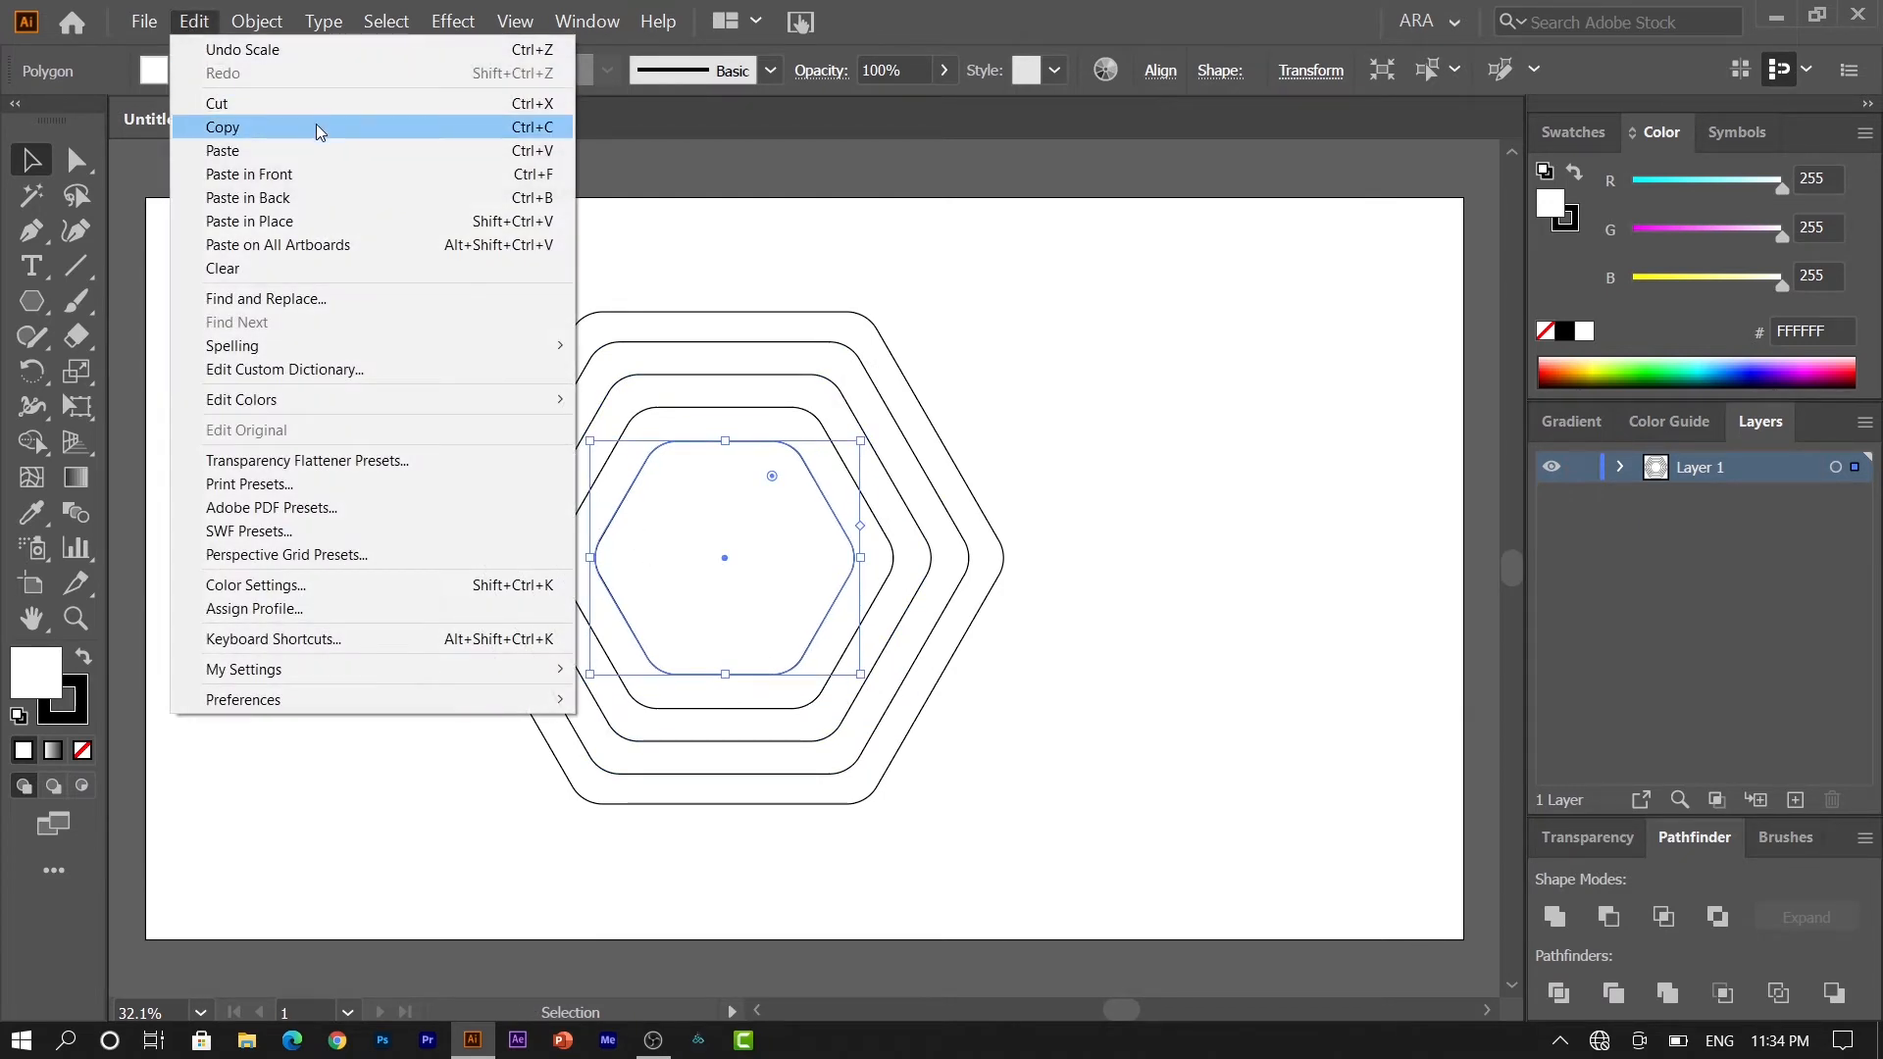
pyautogui.click(315, 128)
pyautogui.click(202, 14)
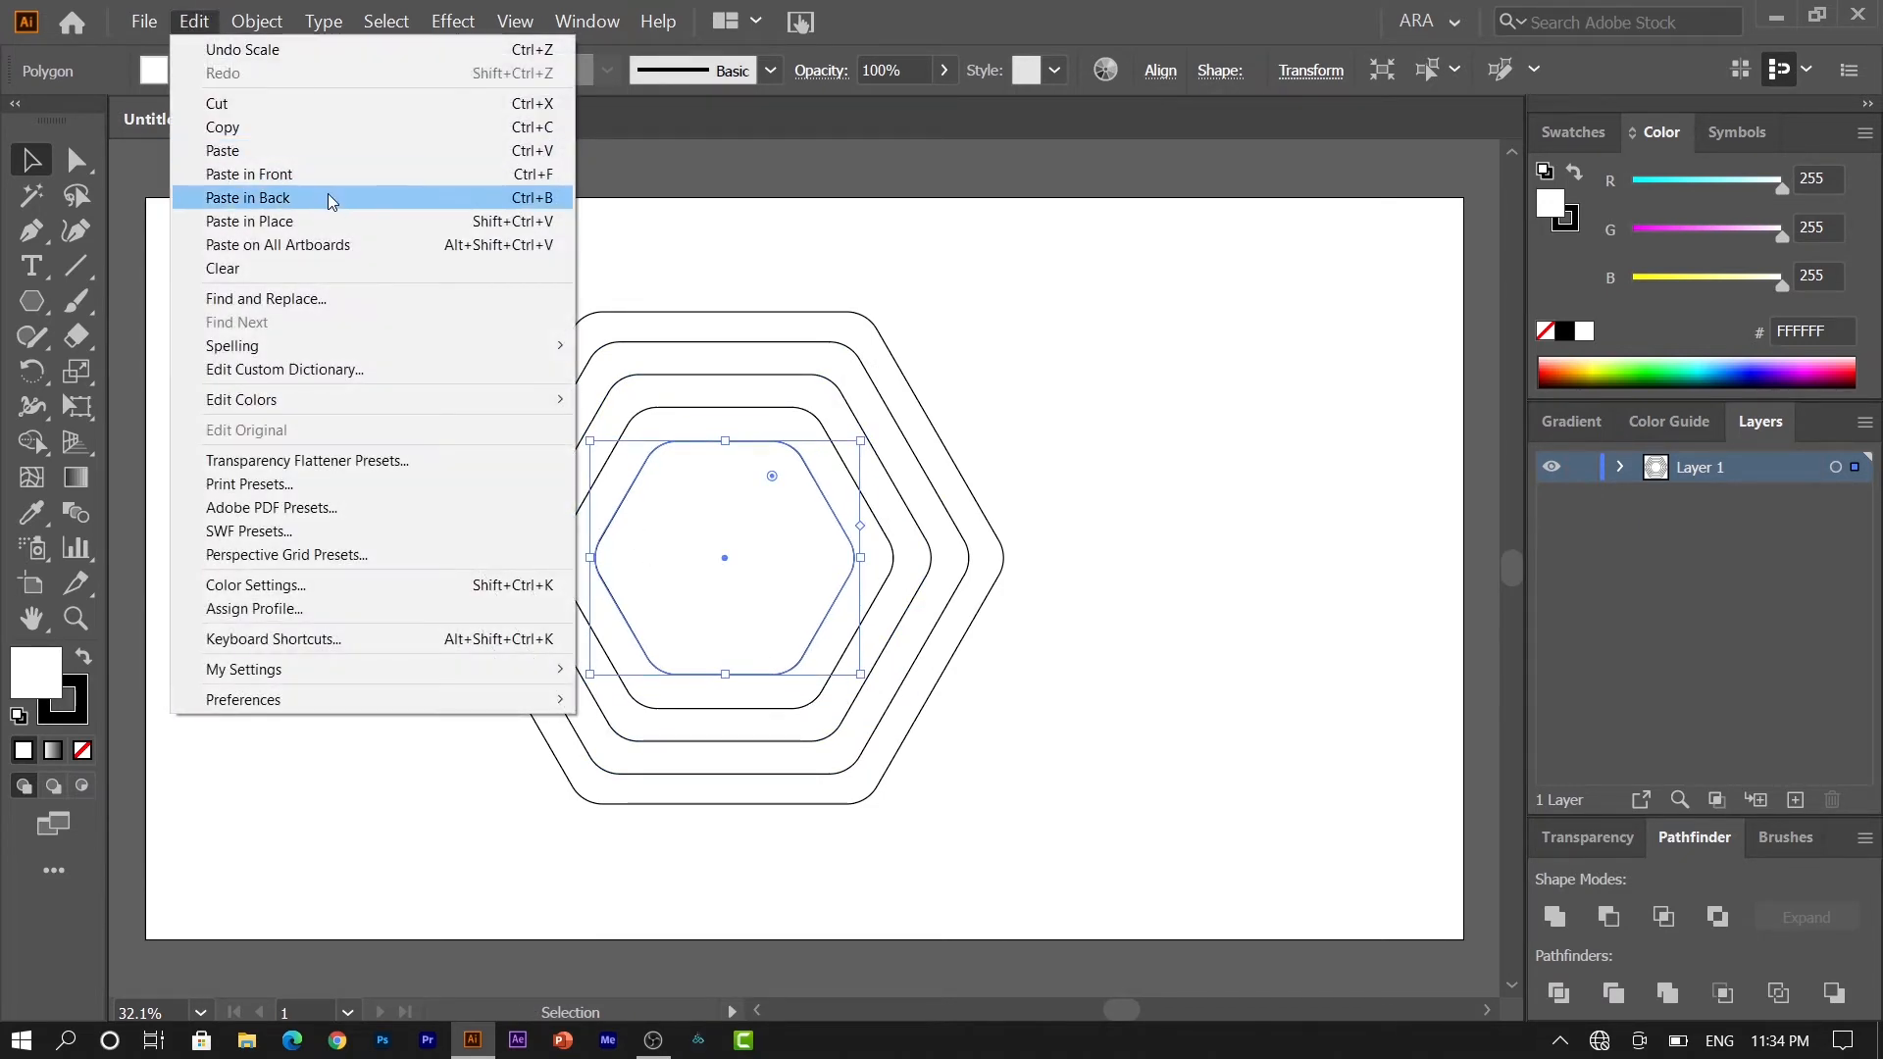
pyautogui.click(330, 222)
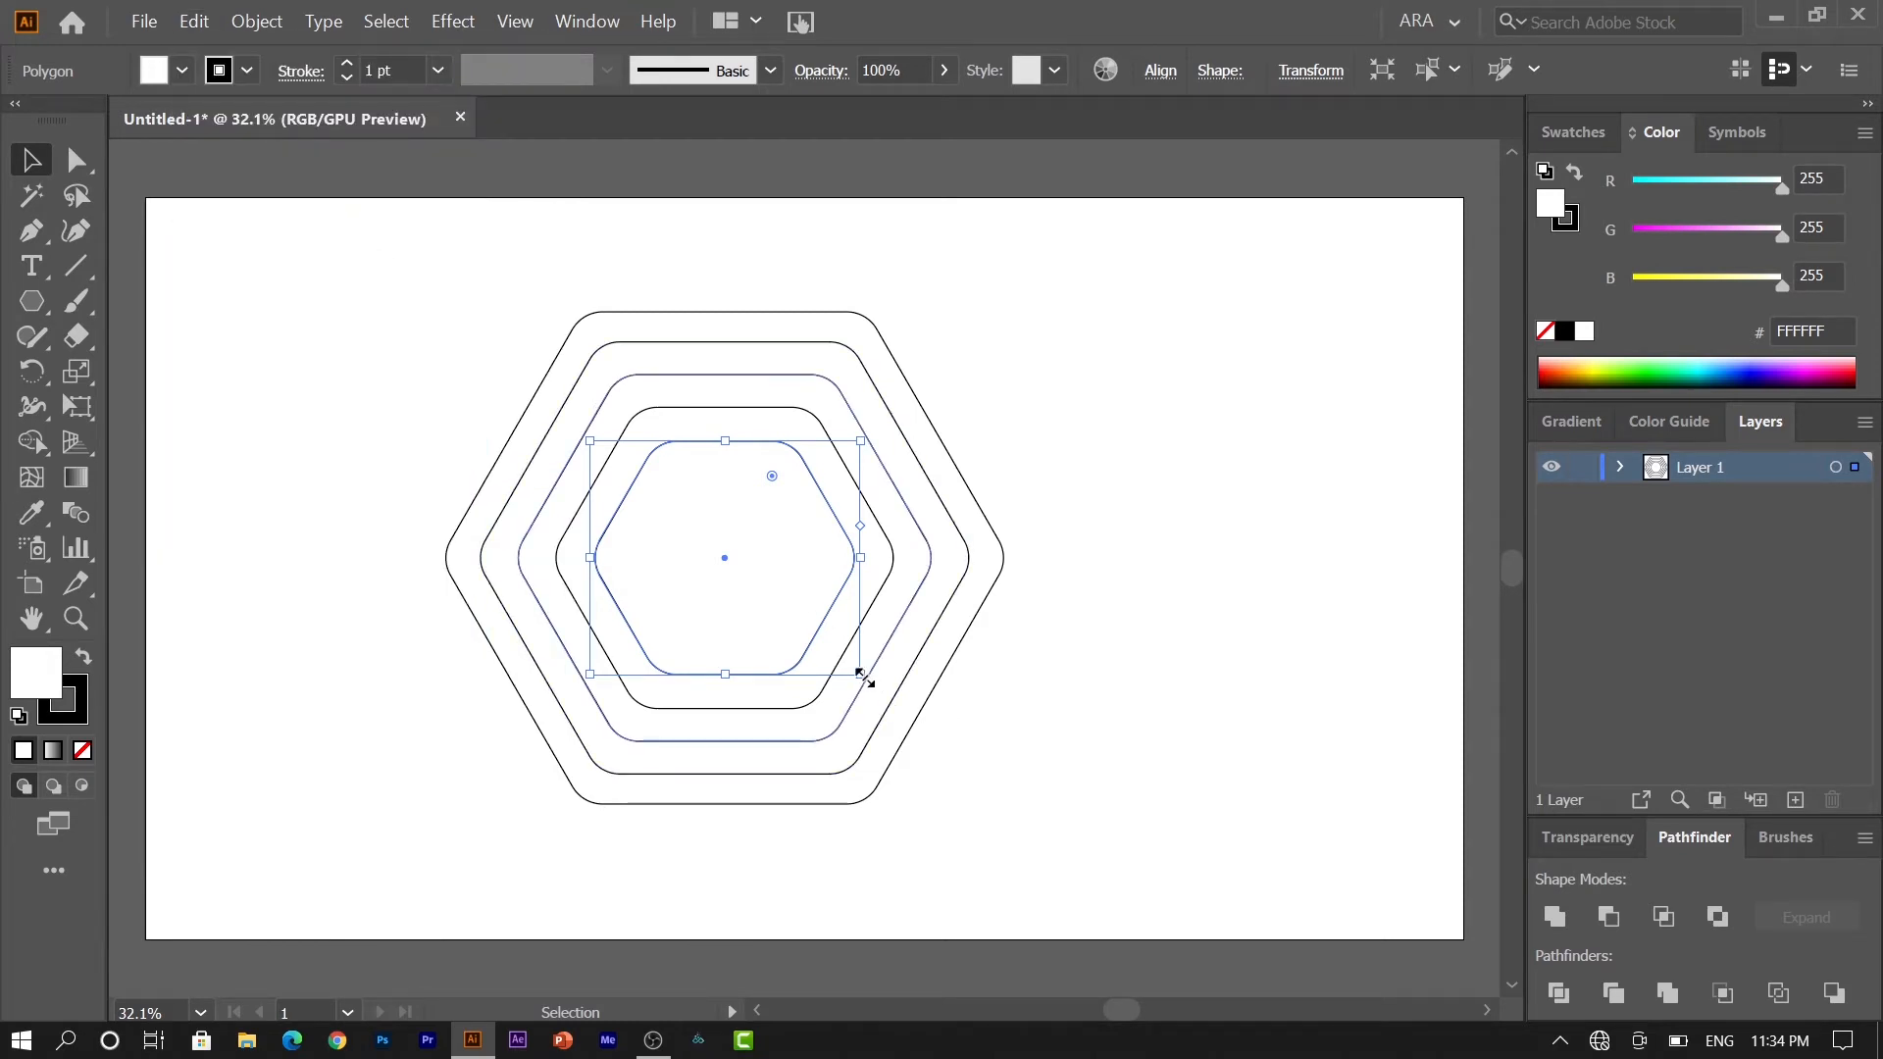
pyautogui.moveTo(853, 673); pyautogui.dragTo(824, 647)
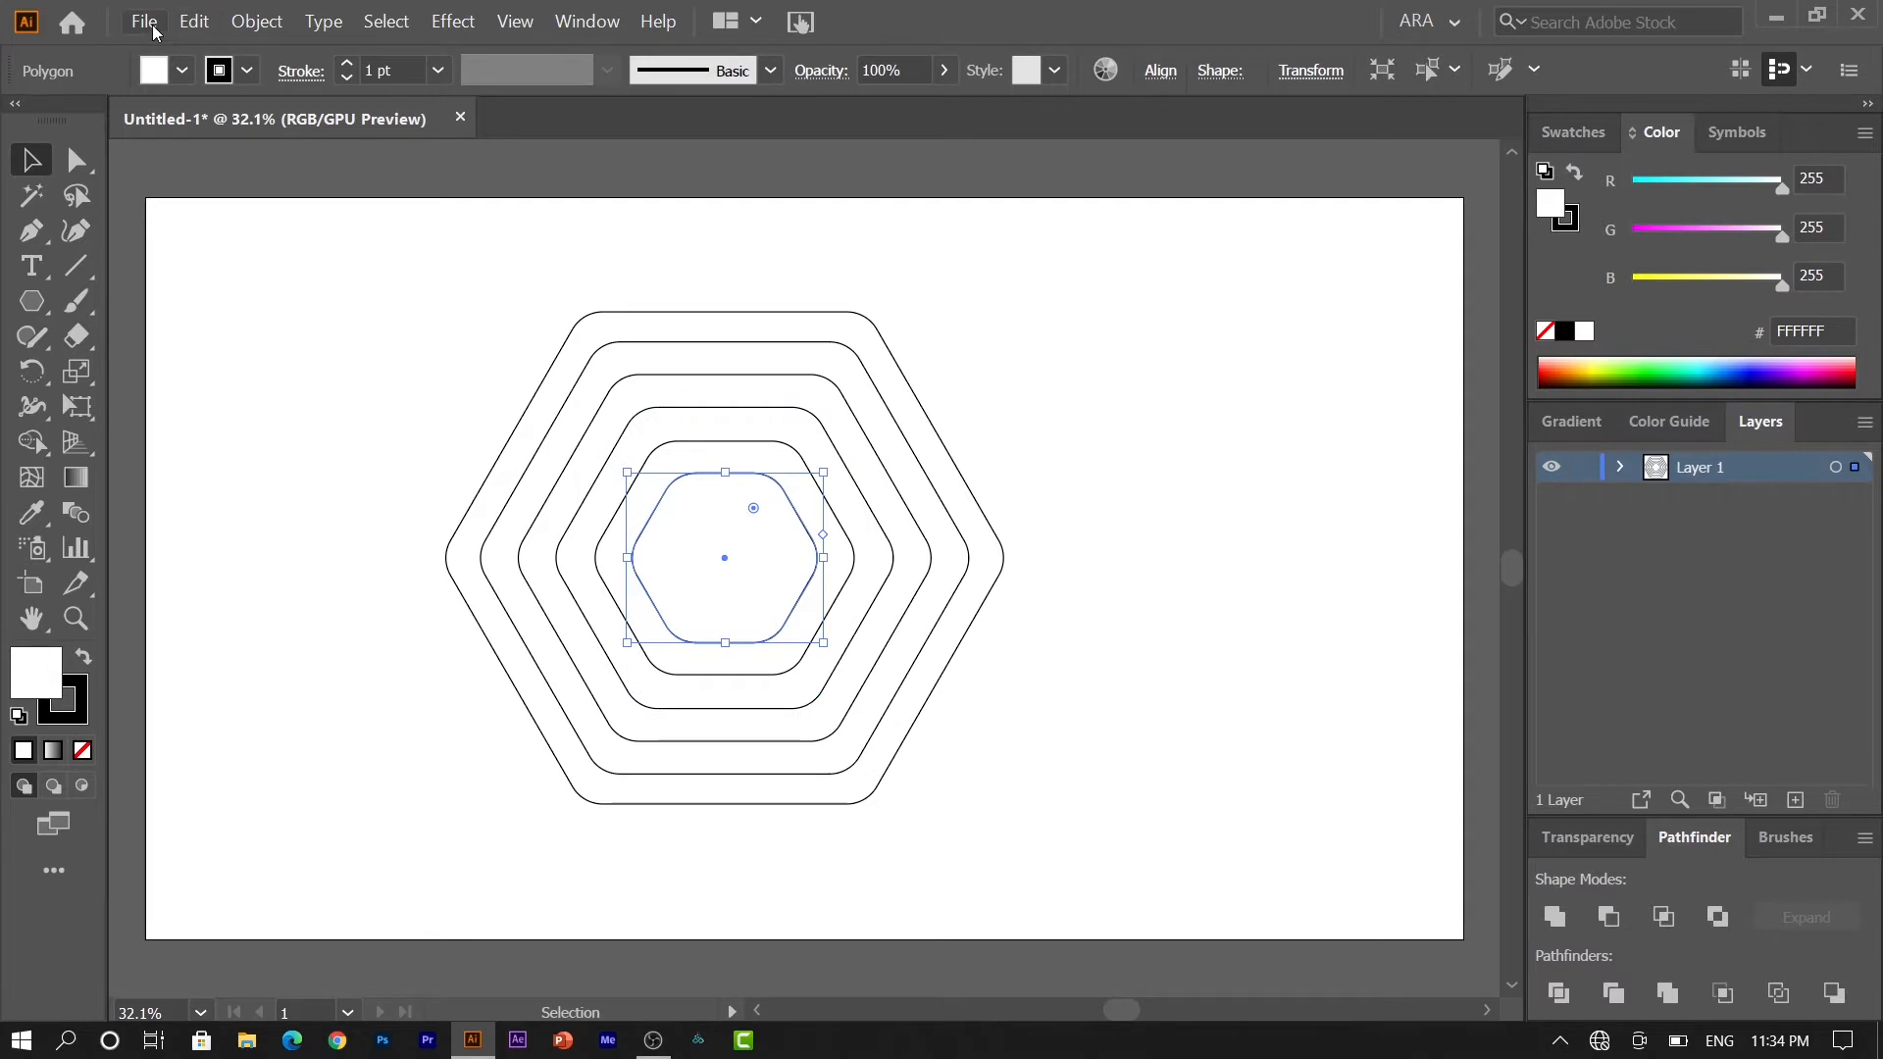
# Step: Duplicate the sixth hexagon in place and scale the copy down about its center as the seventh, innermost hexagon
pyautogui.click(193, 21)
pyautogui.click(294, 128)
pyautogui.click(196, 21)
pyautogui.click(324, 222)
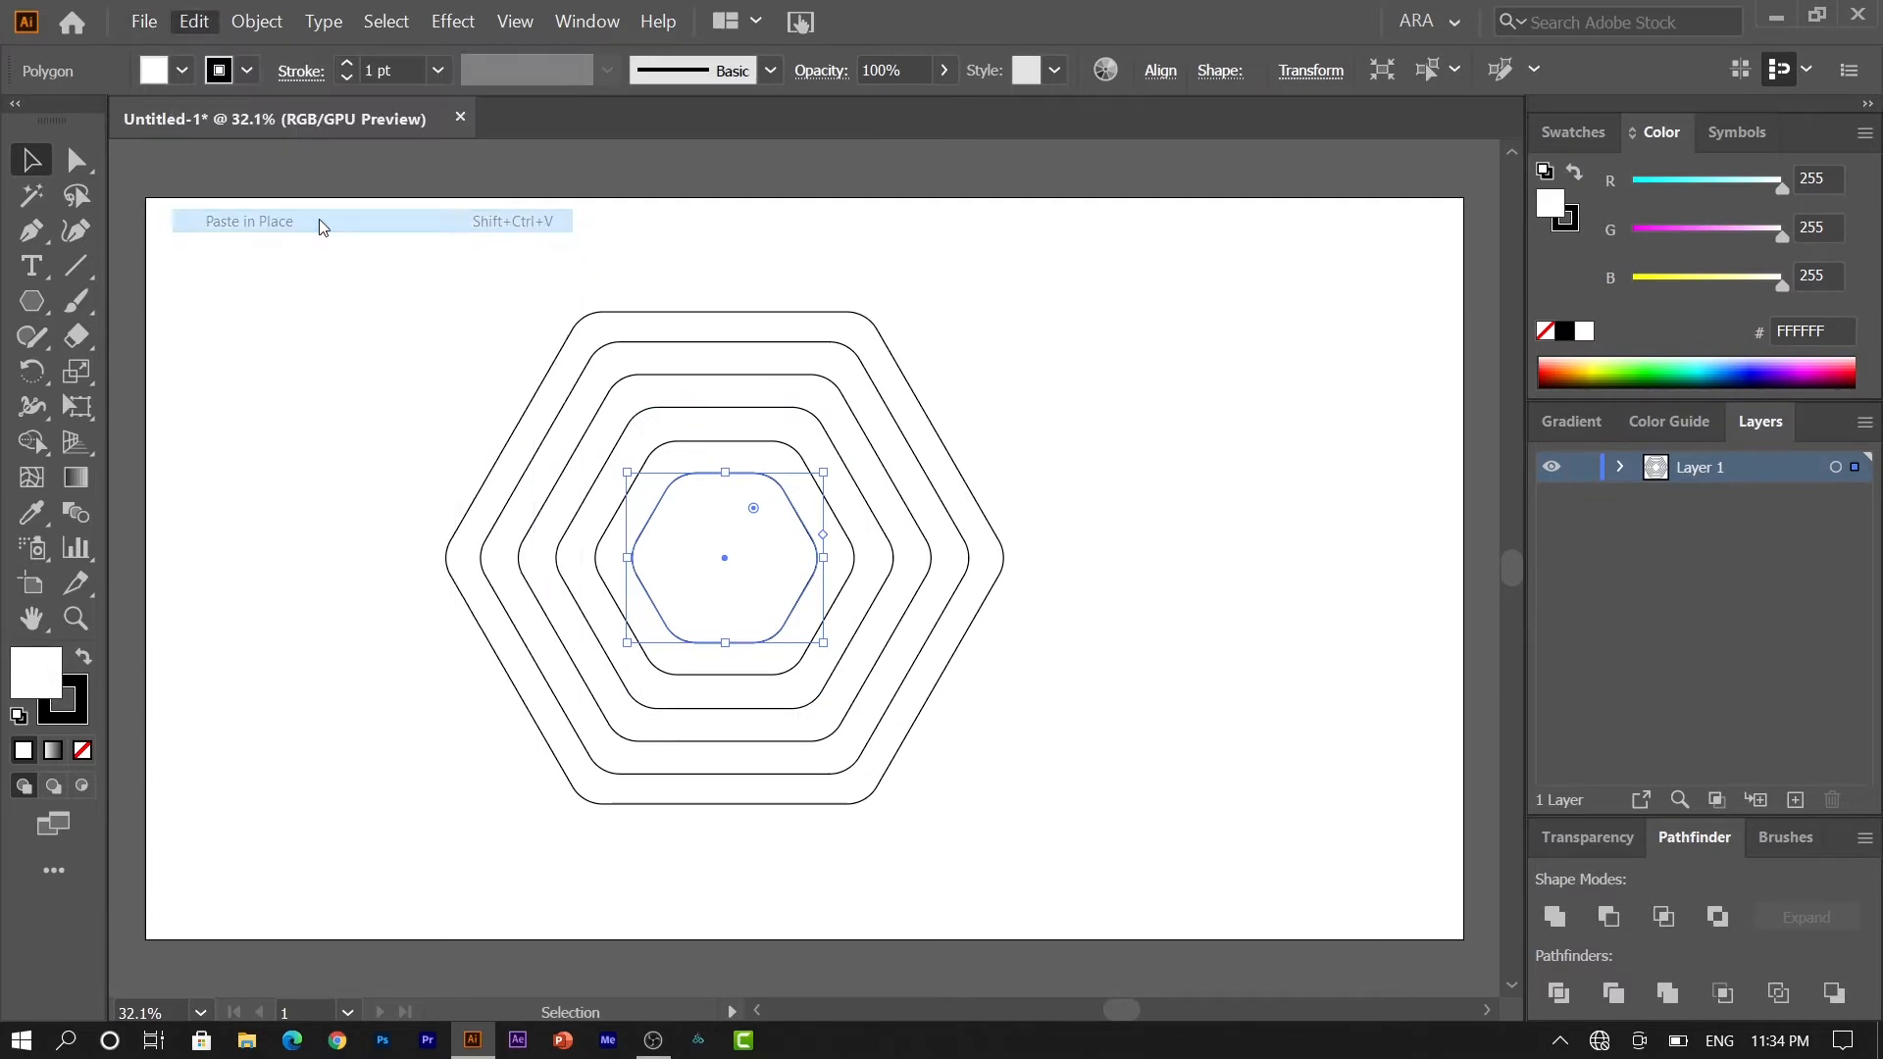
pyautogui.moveTo(822, 642); pyautogui.dragTo(790, 622)
# Step: Select all the concentric hexagons and split them into separate rings with the Divide pathfinder
pyautogui.click(1084, 811)
pyautogui.moveTo(285, 408); pyautogui.dragTo(1068, 865)
pyautogui.click(1558, 993)
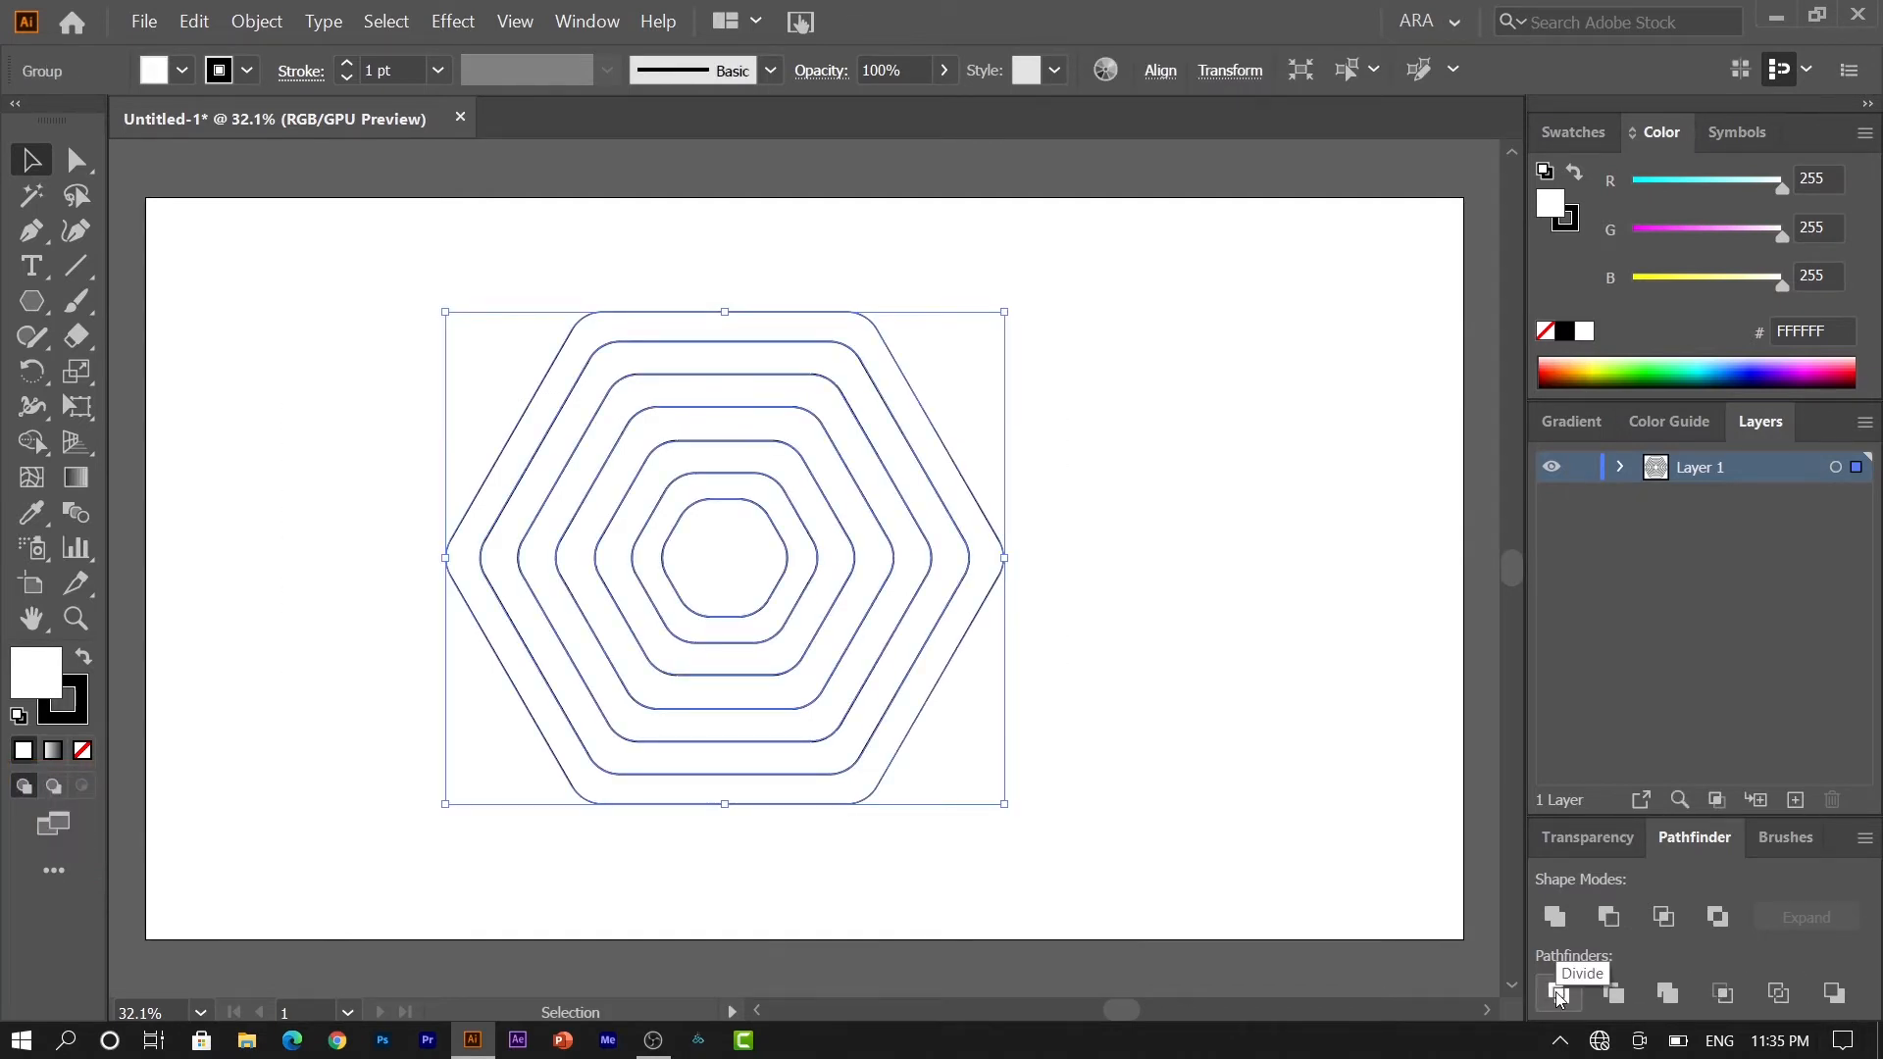
# Step: Remove the stroke from the divided hexagon group and ungroup it into individual shapes
pyautogui.click(78, 723)
pyautogui.click(82, 751)
pyautogui.click(32, 687)
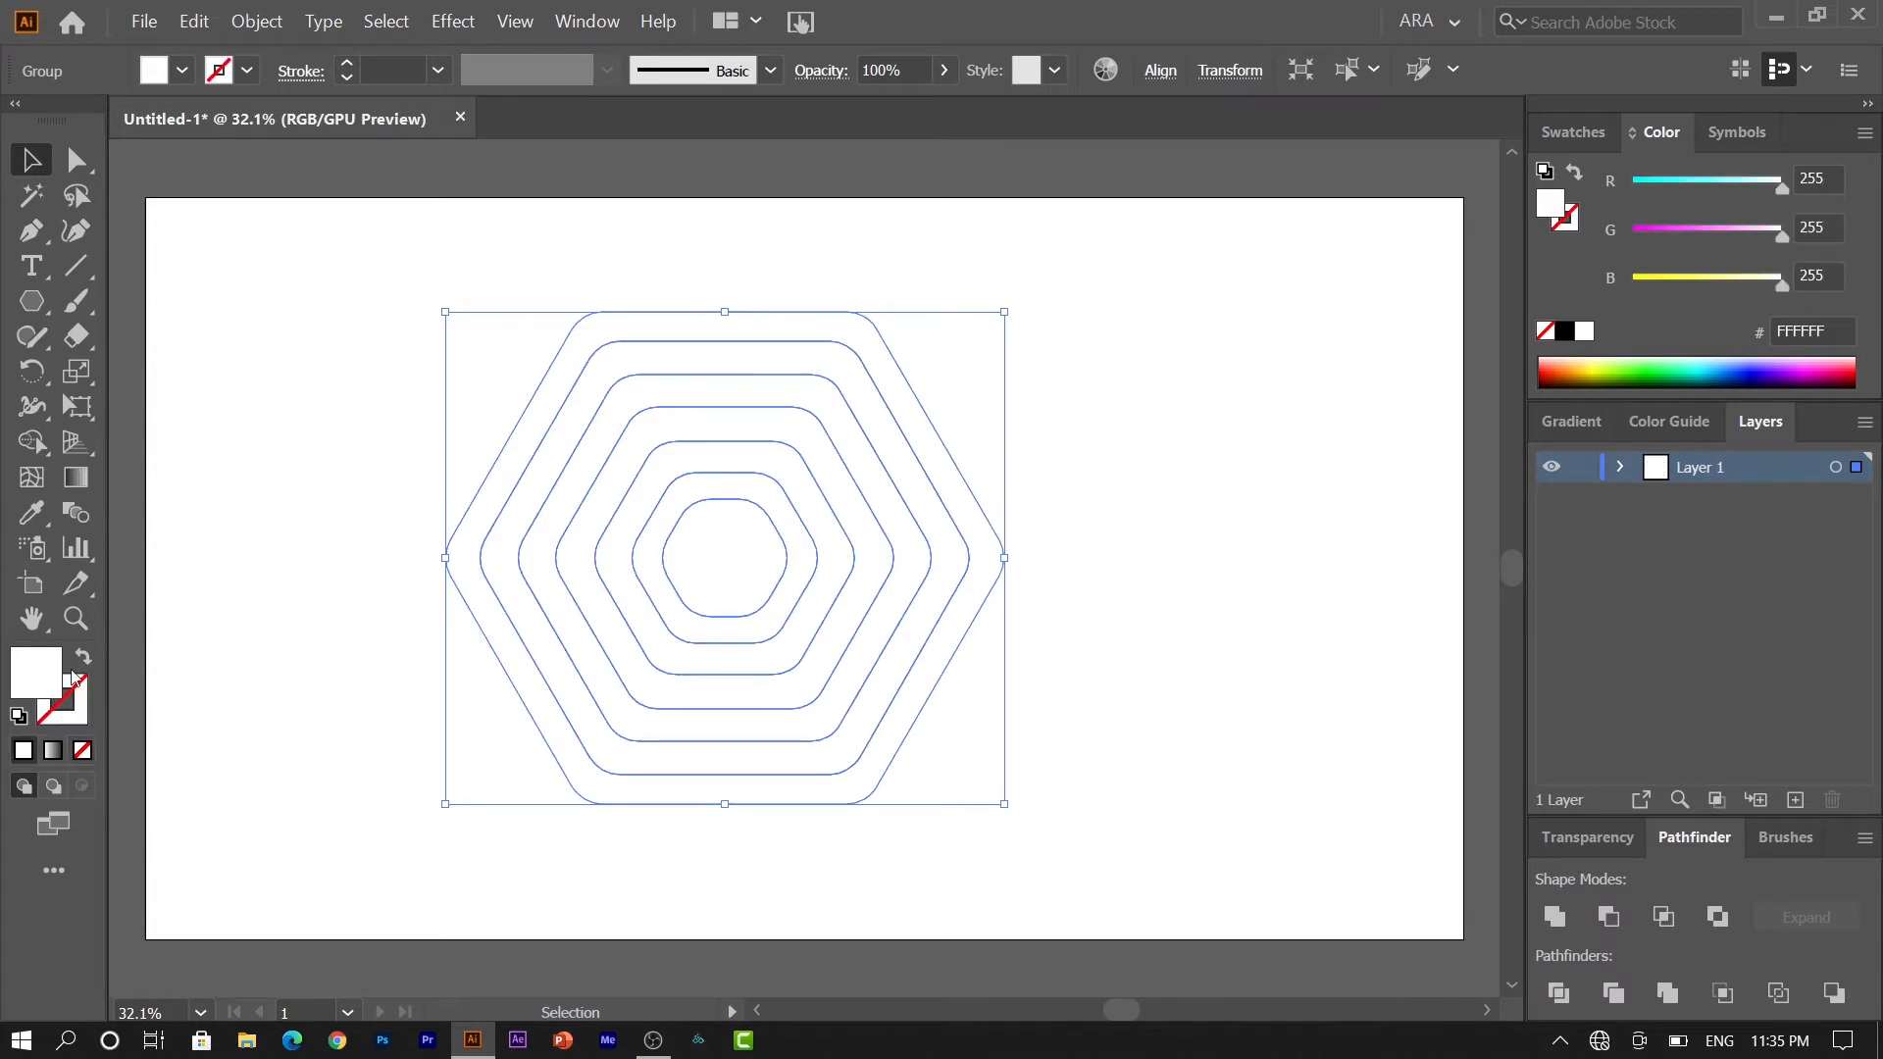
pyautogui.rightClick(594, 597)
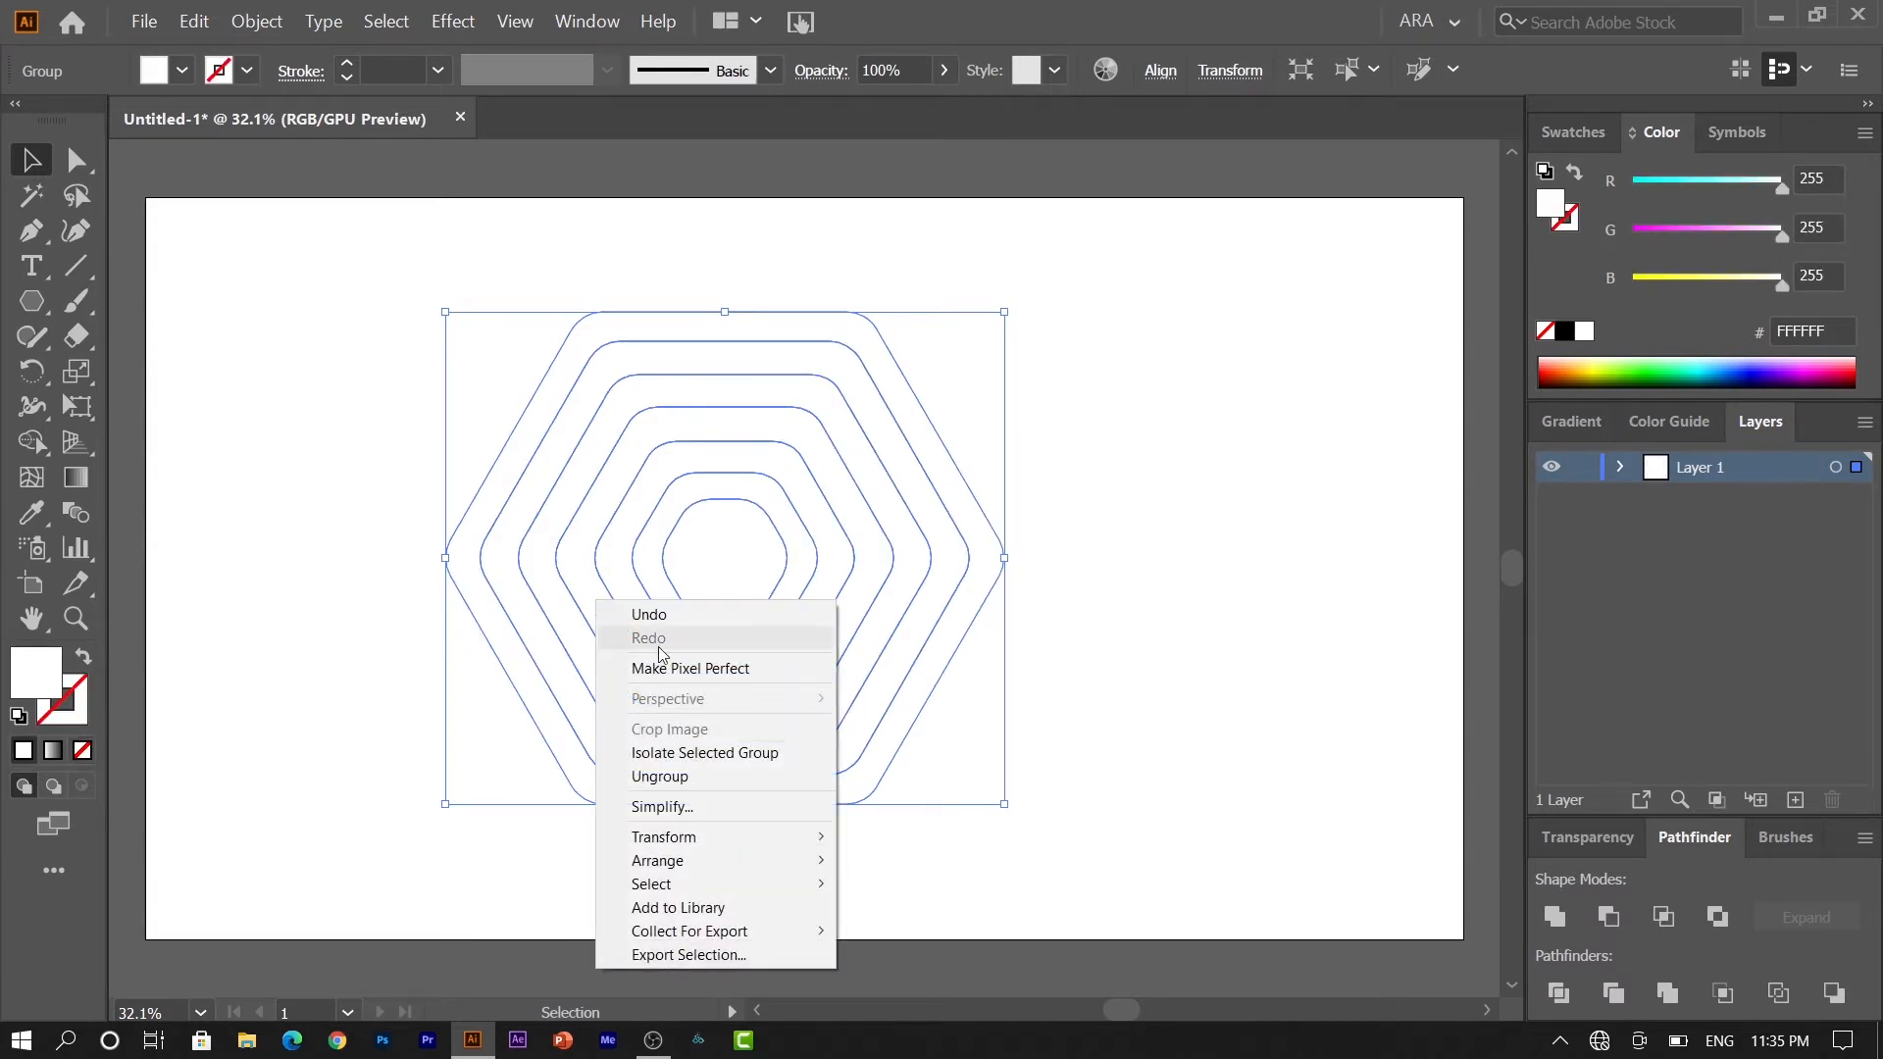
pyautogui.click(696, 773)
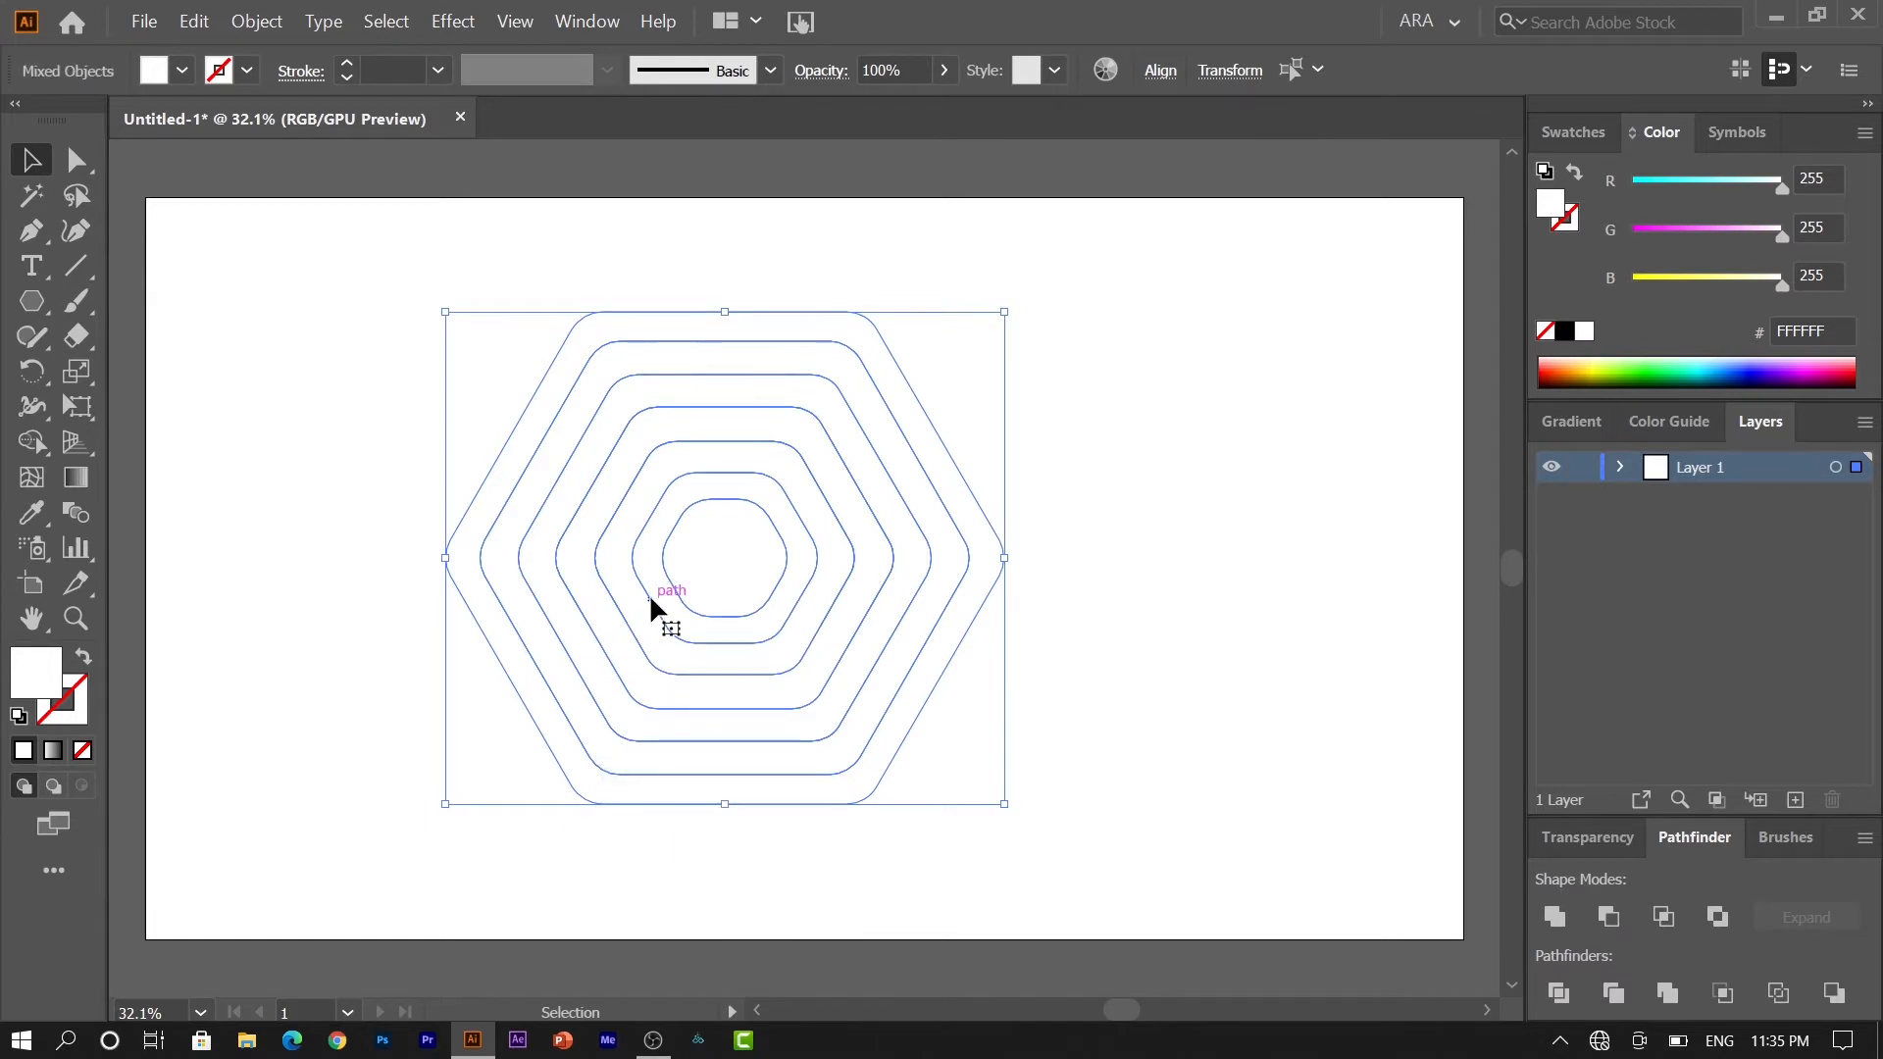
pyautogui.click(363, 780)
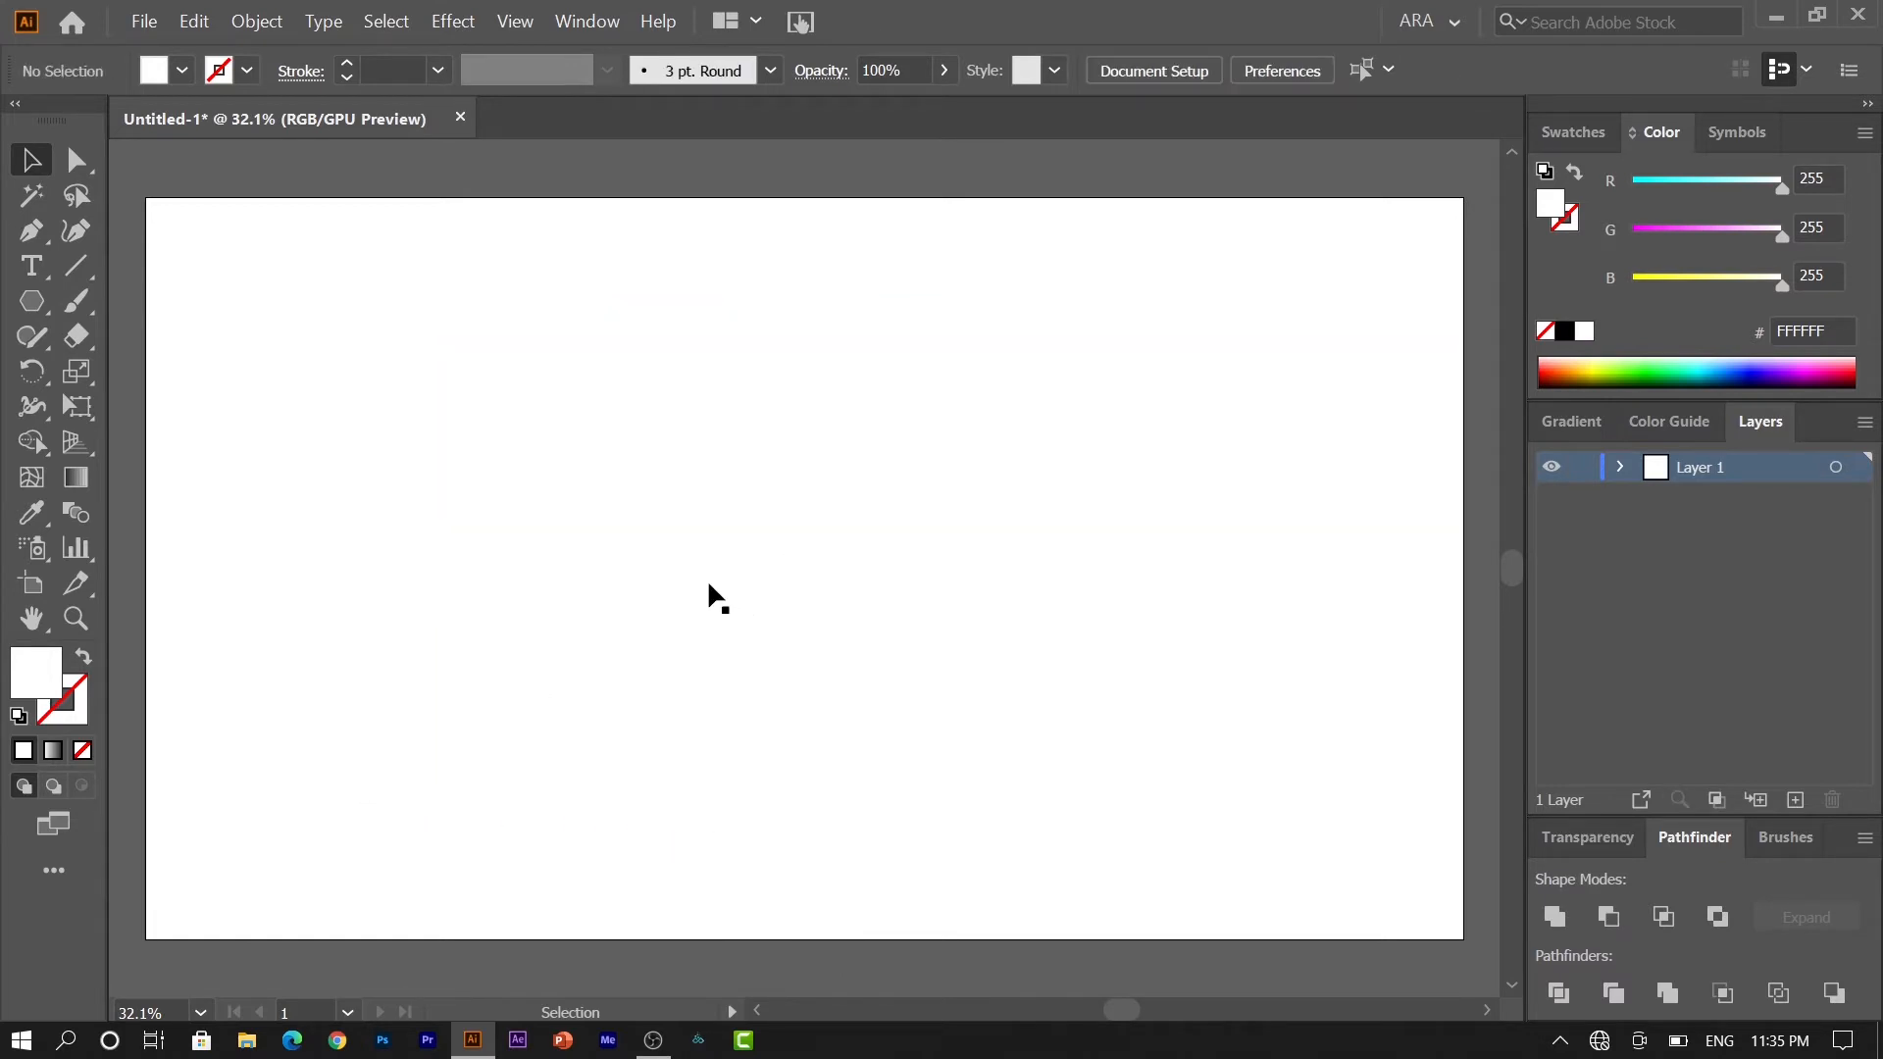
# Step: Fill the innermost hexagon with dark brown 443507
pyautogui.click(685, 555)
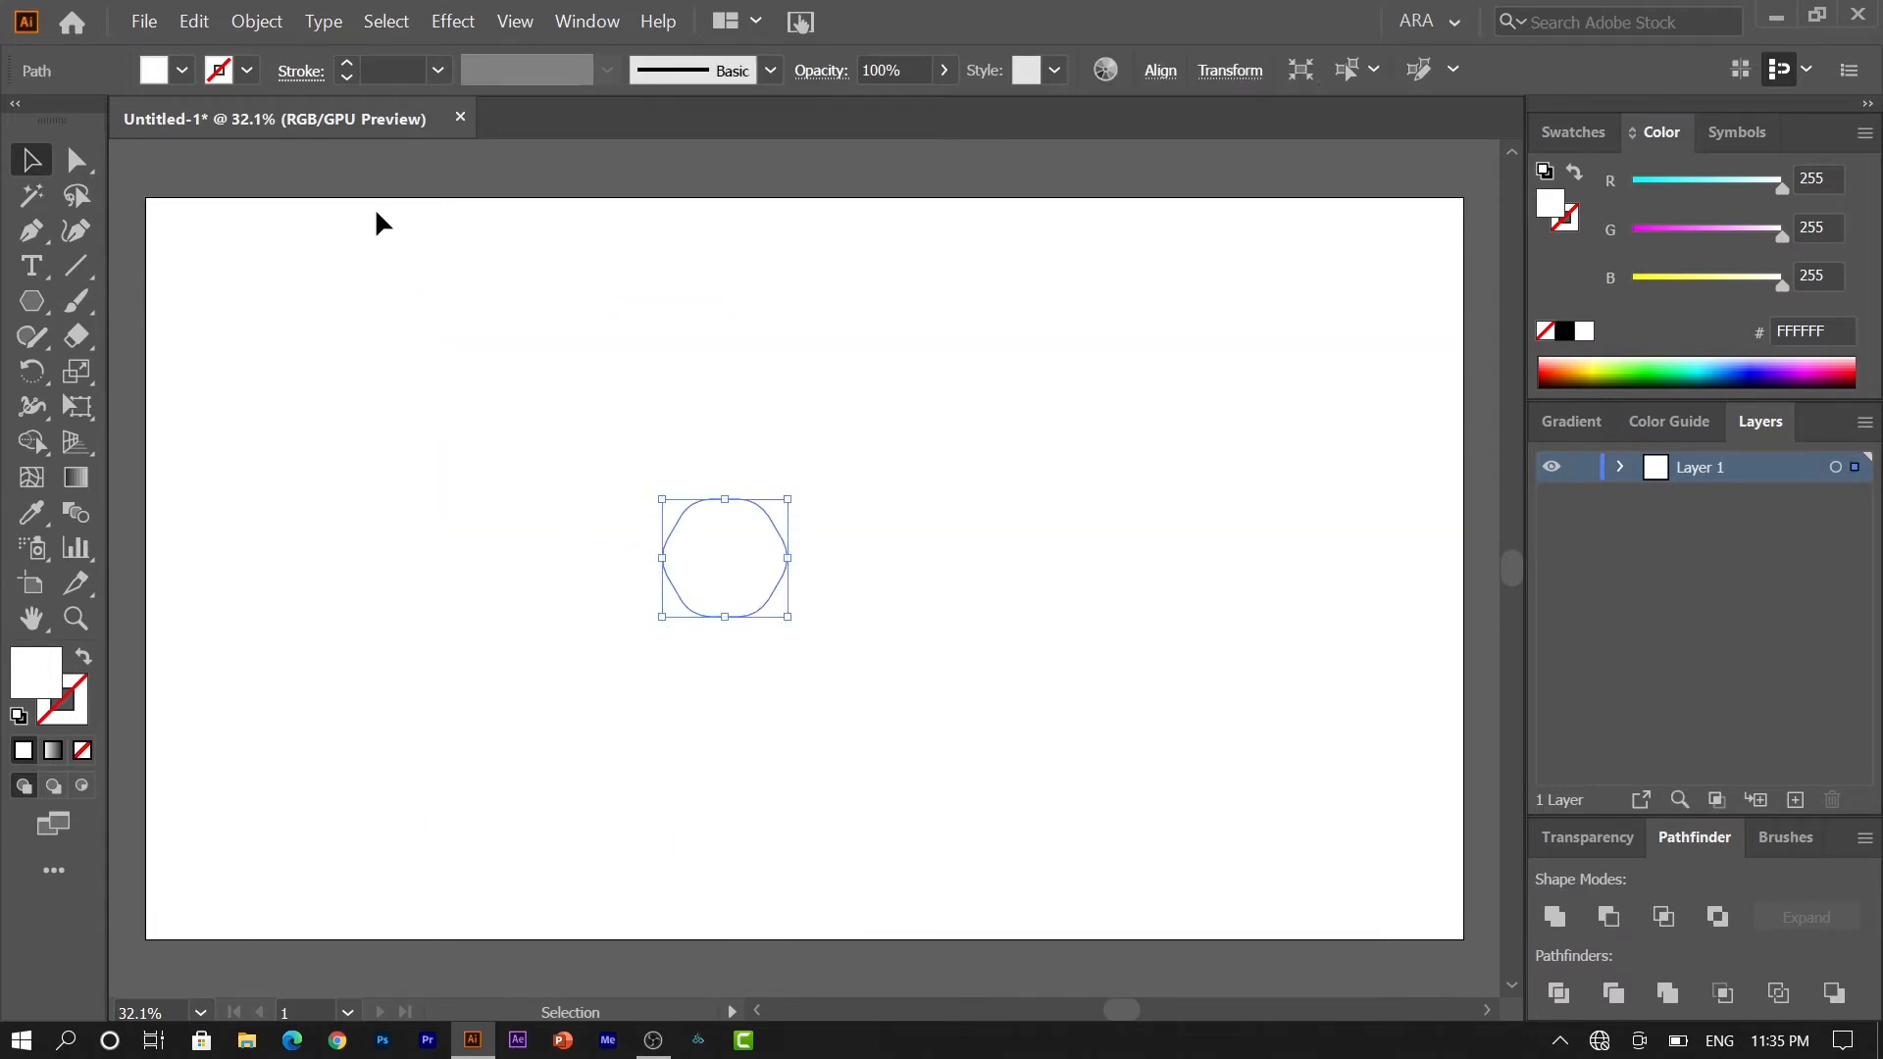
pyautogui.doubleClick(44, 683)
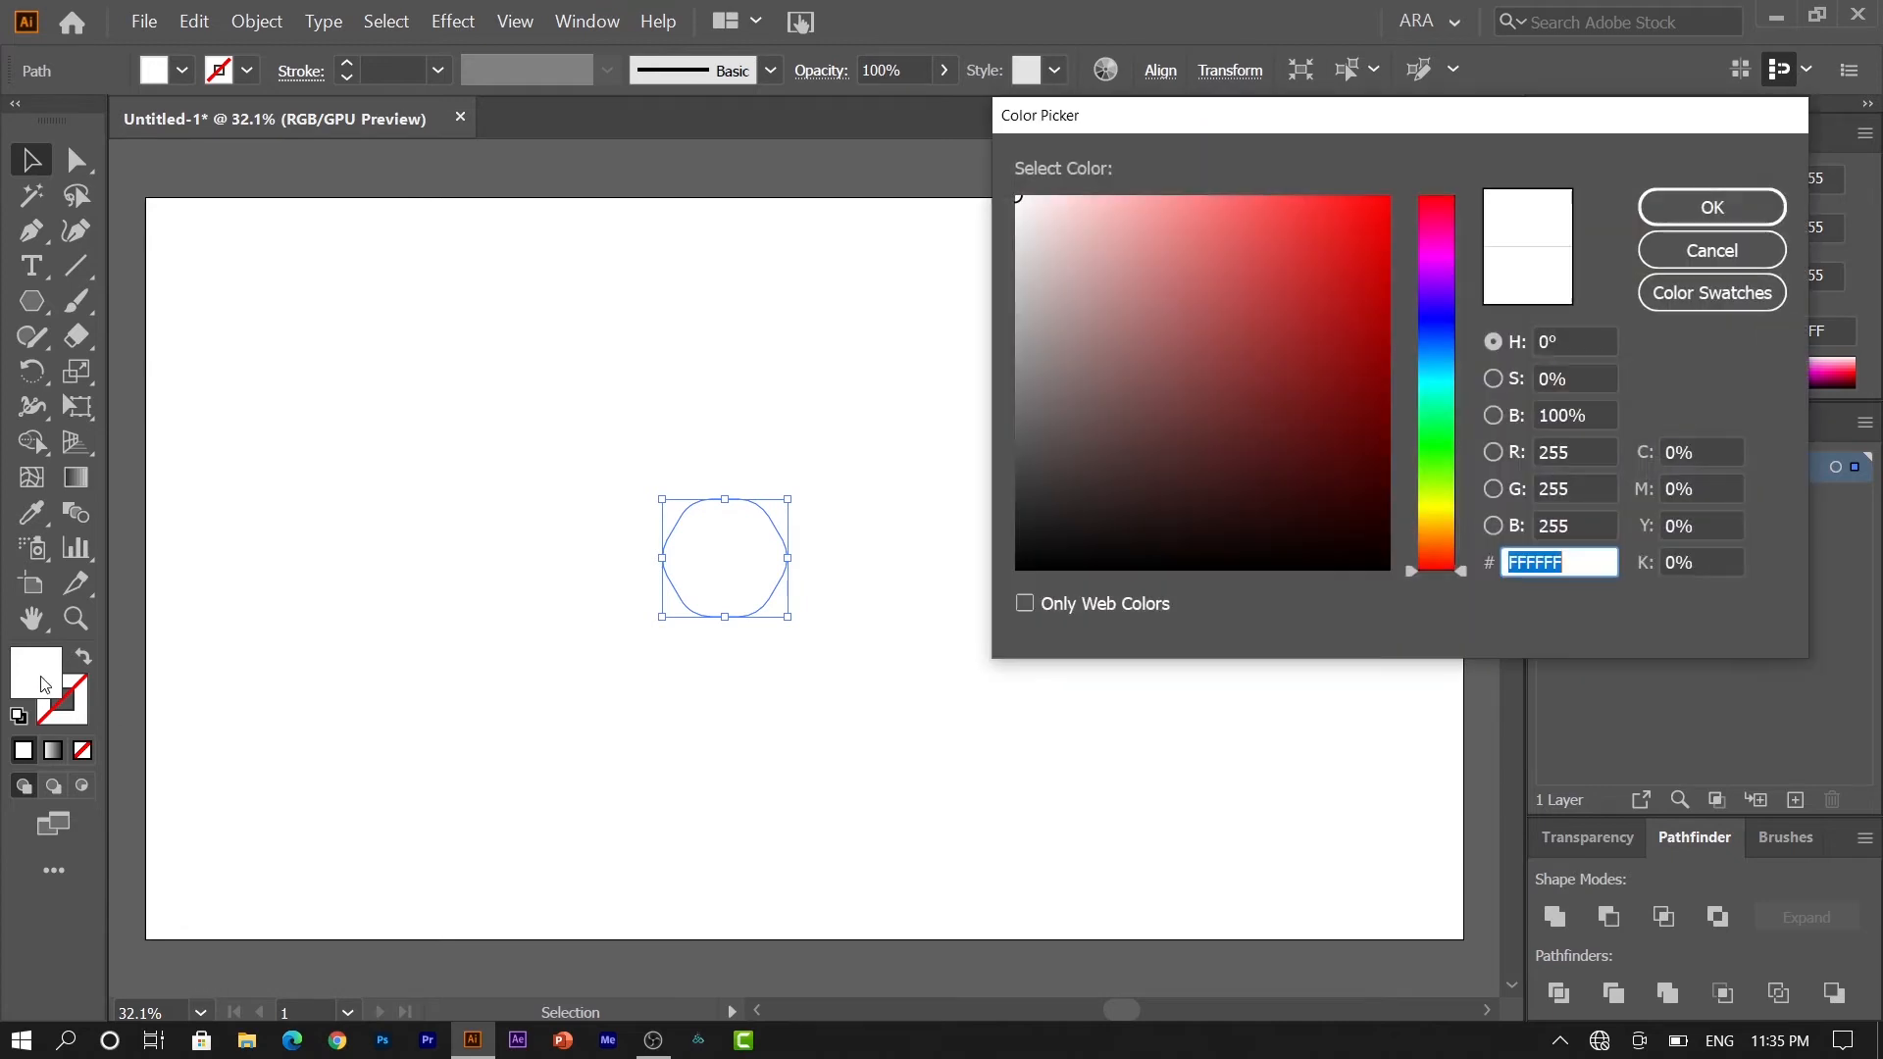
pyautogui.click(1447, 521)
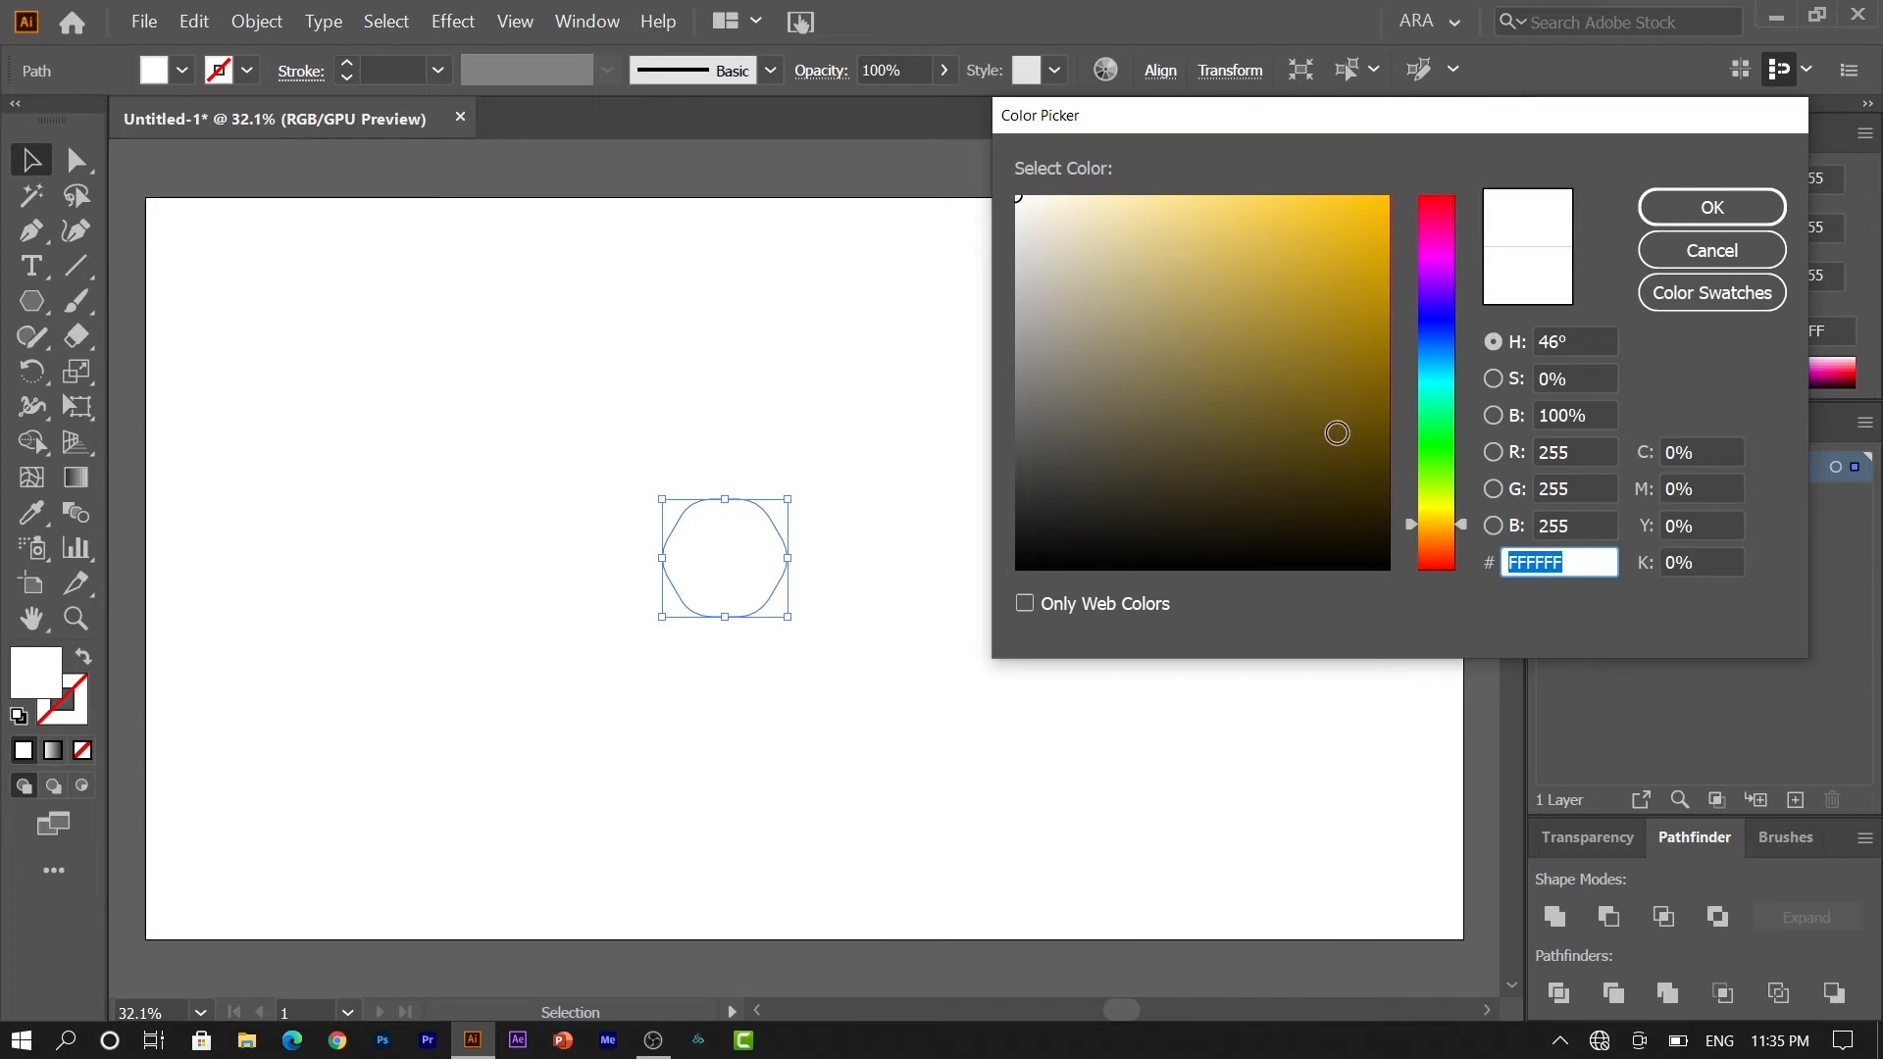
pyautogui.click(1351, 470)
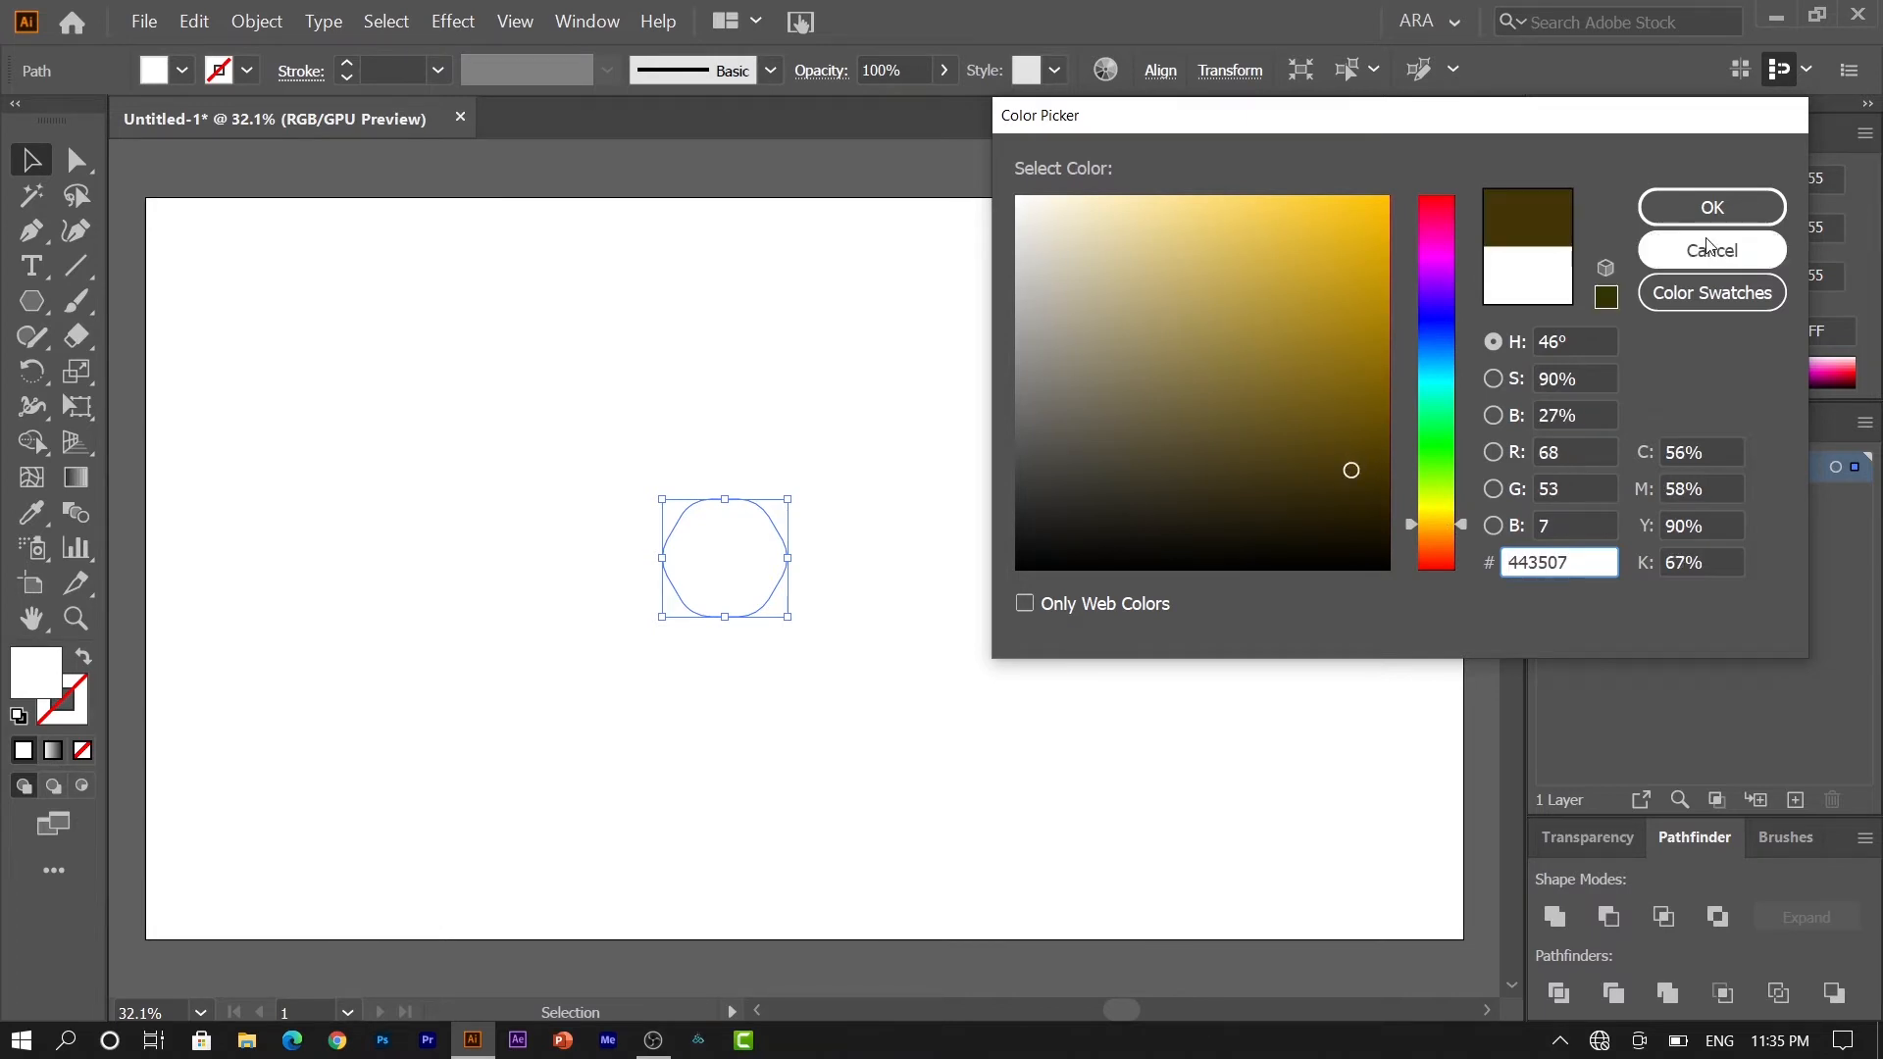
pyautogui.click(1704, 209)
# Step: Fill the first ring around the innermost hexagon with olive brown 605308
pyautogui.moveTo(725, 617)
pyautogui.mouseDown()
pyautogui.moveTo(723, 673)
pyautogui.moveTo(740, 639)
pyautogui.mouseUp()
pyautogui.doubleClick(44, 686)
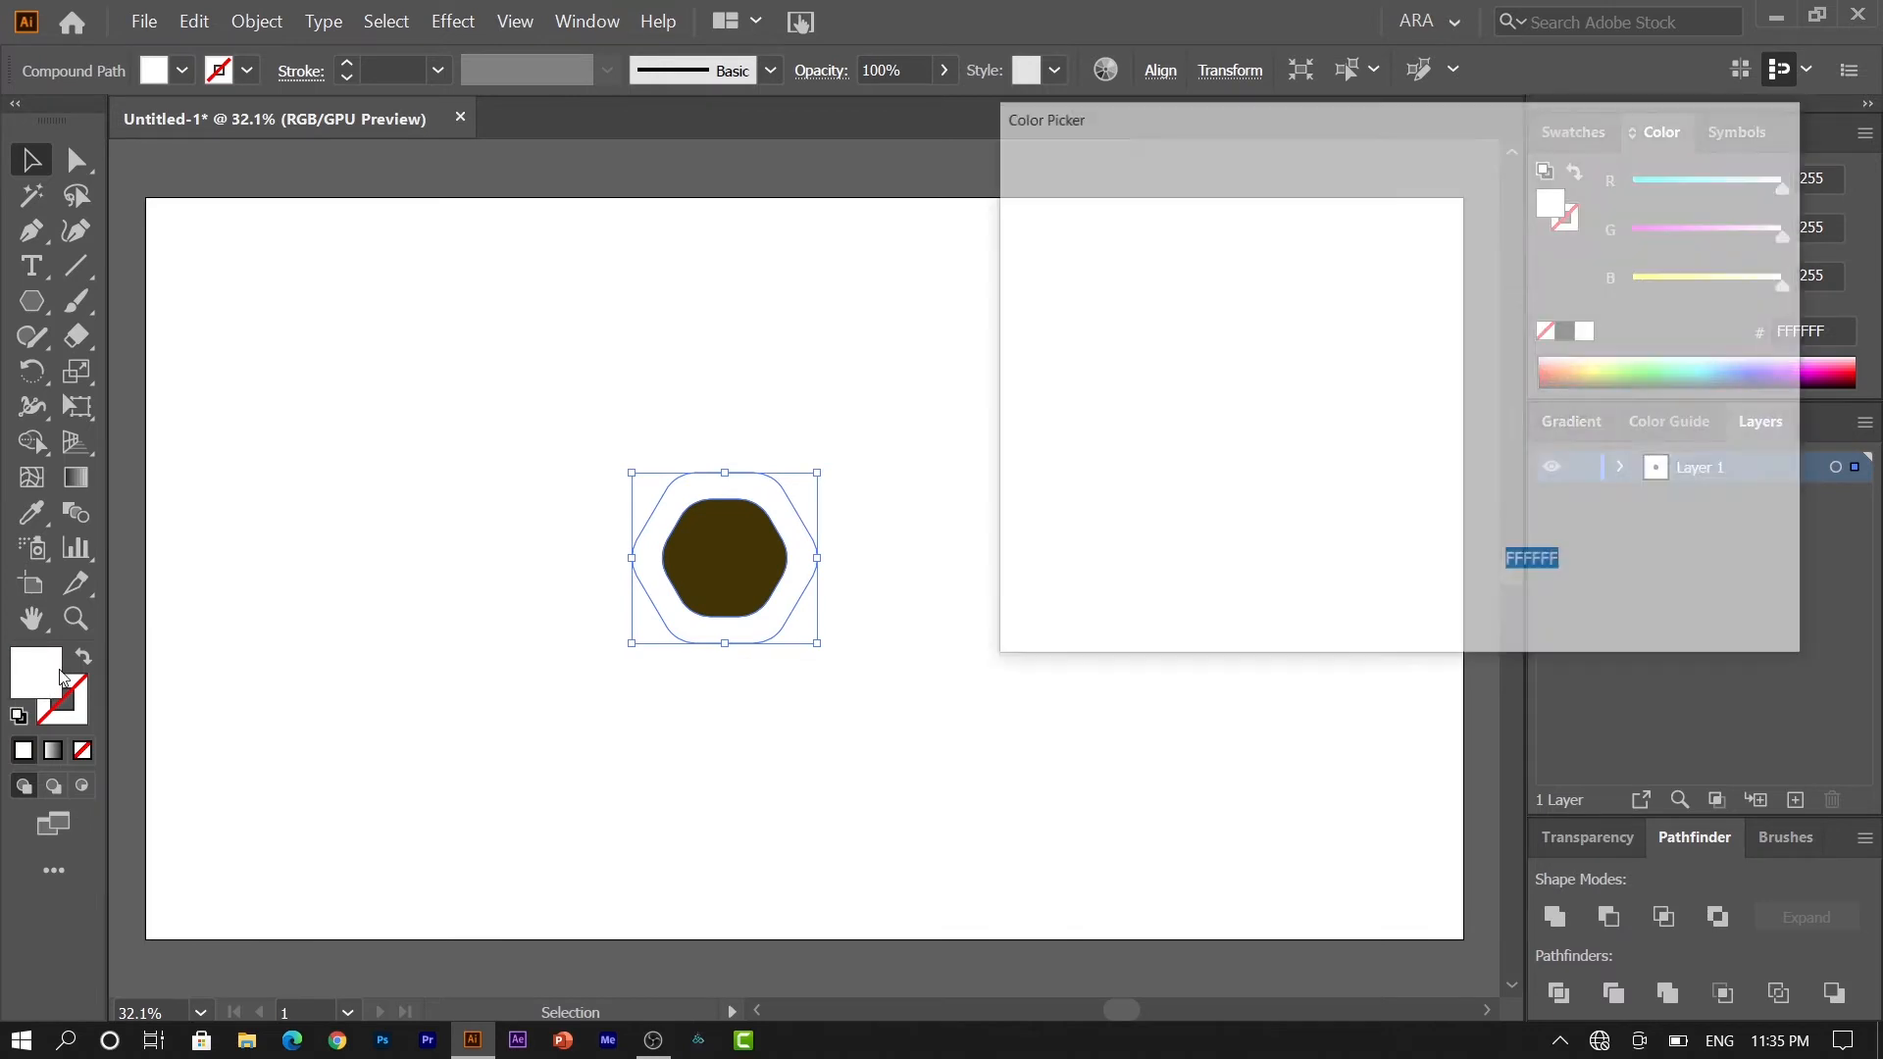
pyautogui.click(1443, 512)
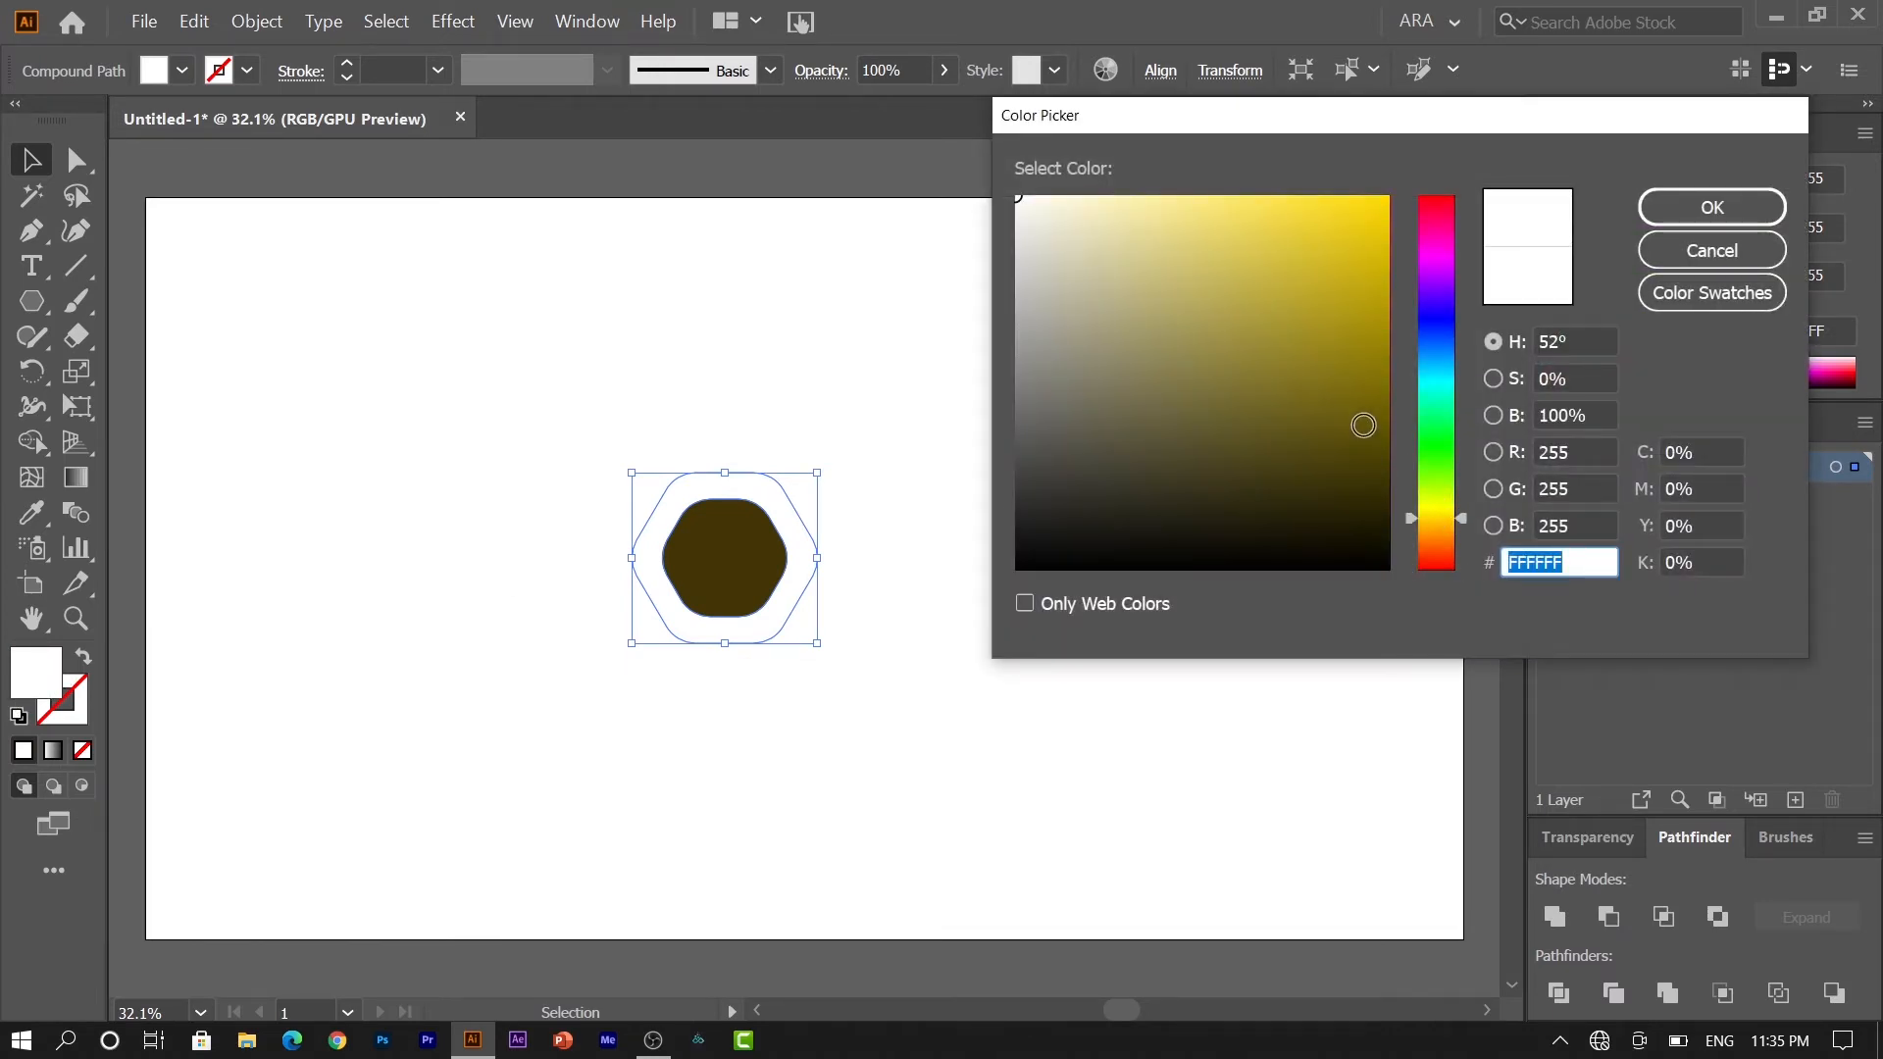
pyautogui.click(1361, 431)
pyautogui.click(1673, 210)
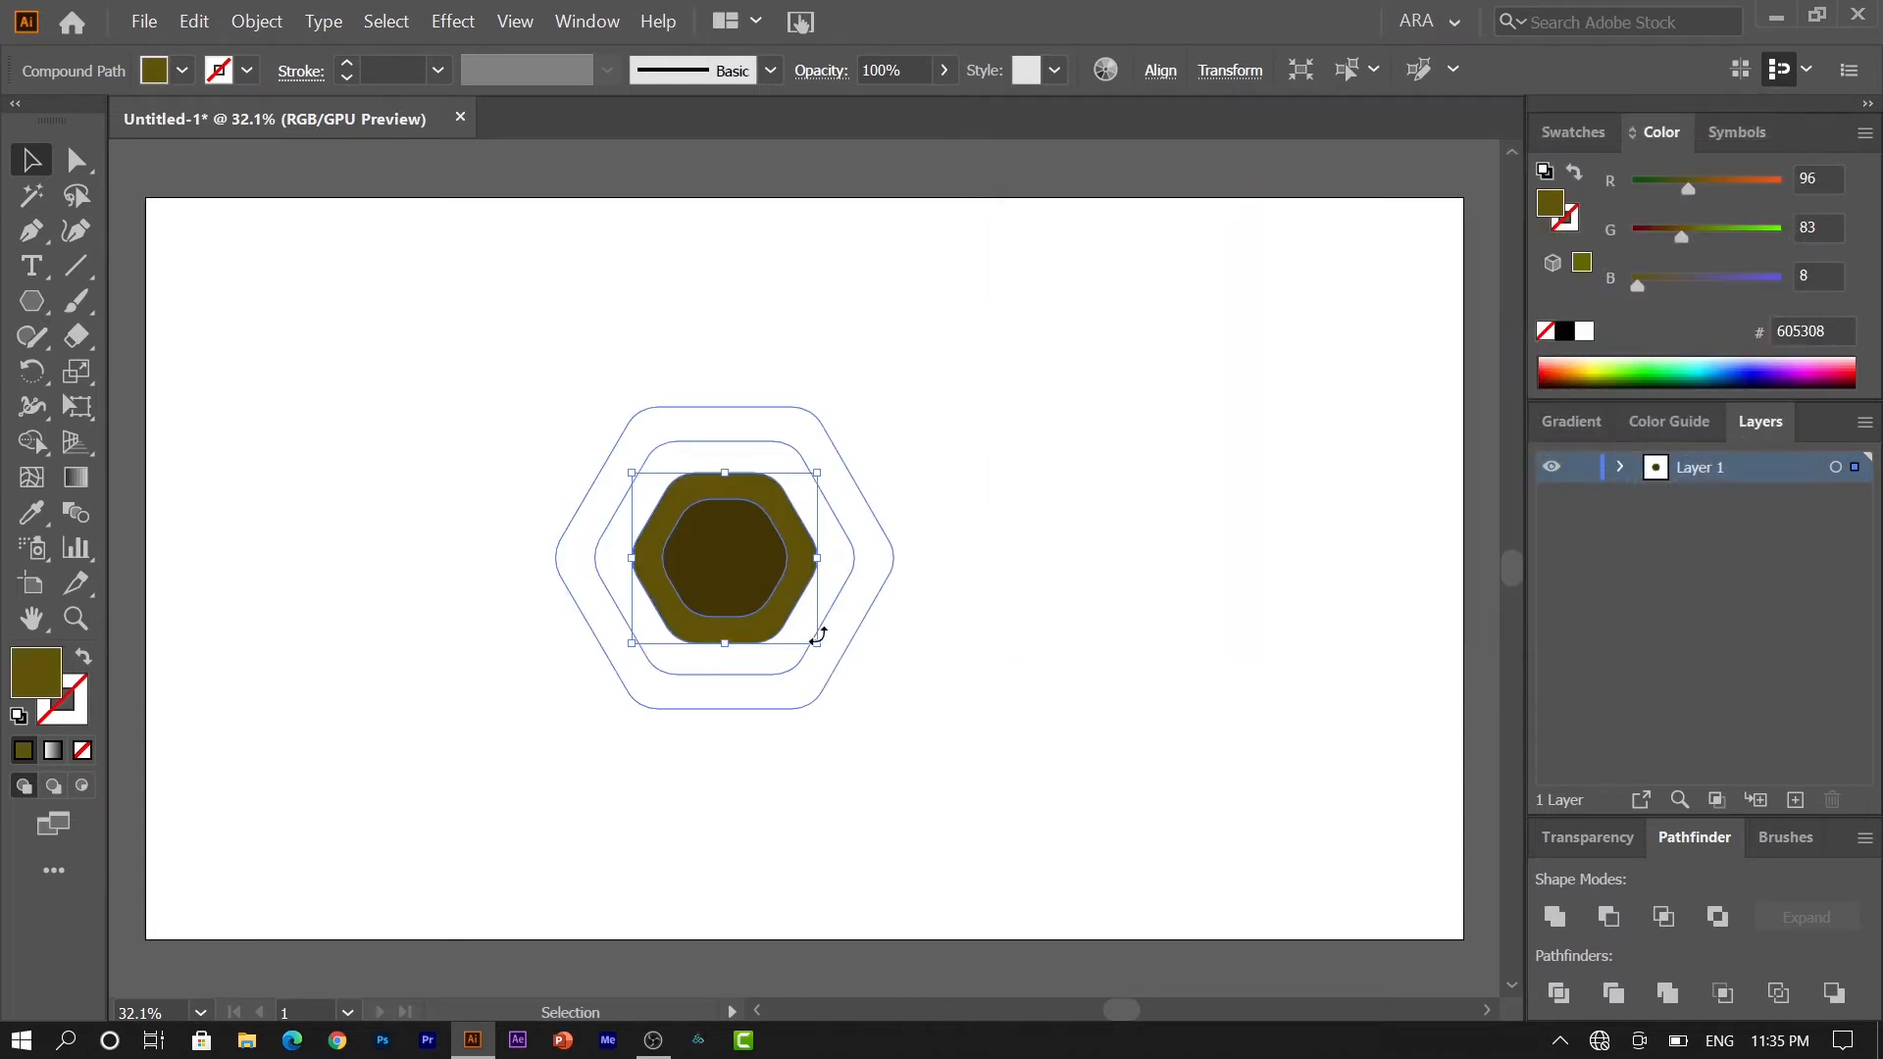
# Step: Fill the second ring around the innermost hexagon with a dark olive yellow of hue 52°
pyautogui.click(782, 647)
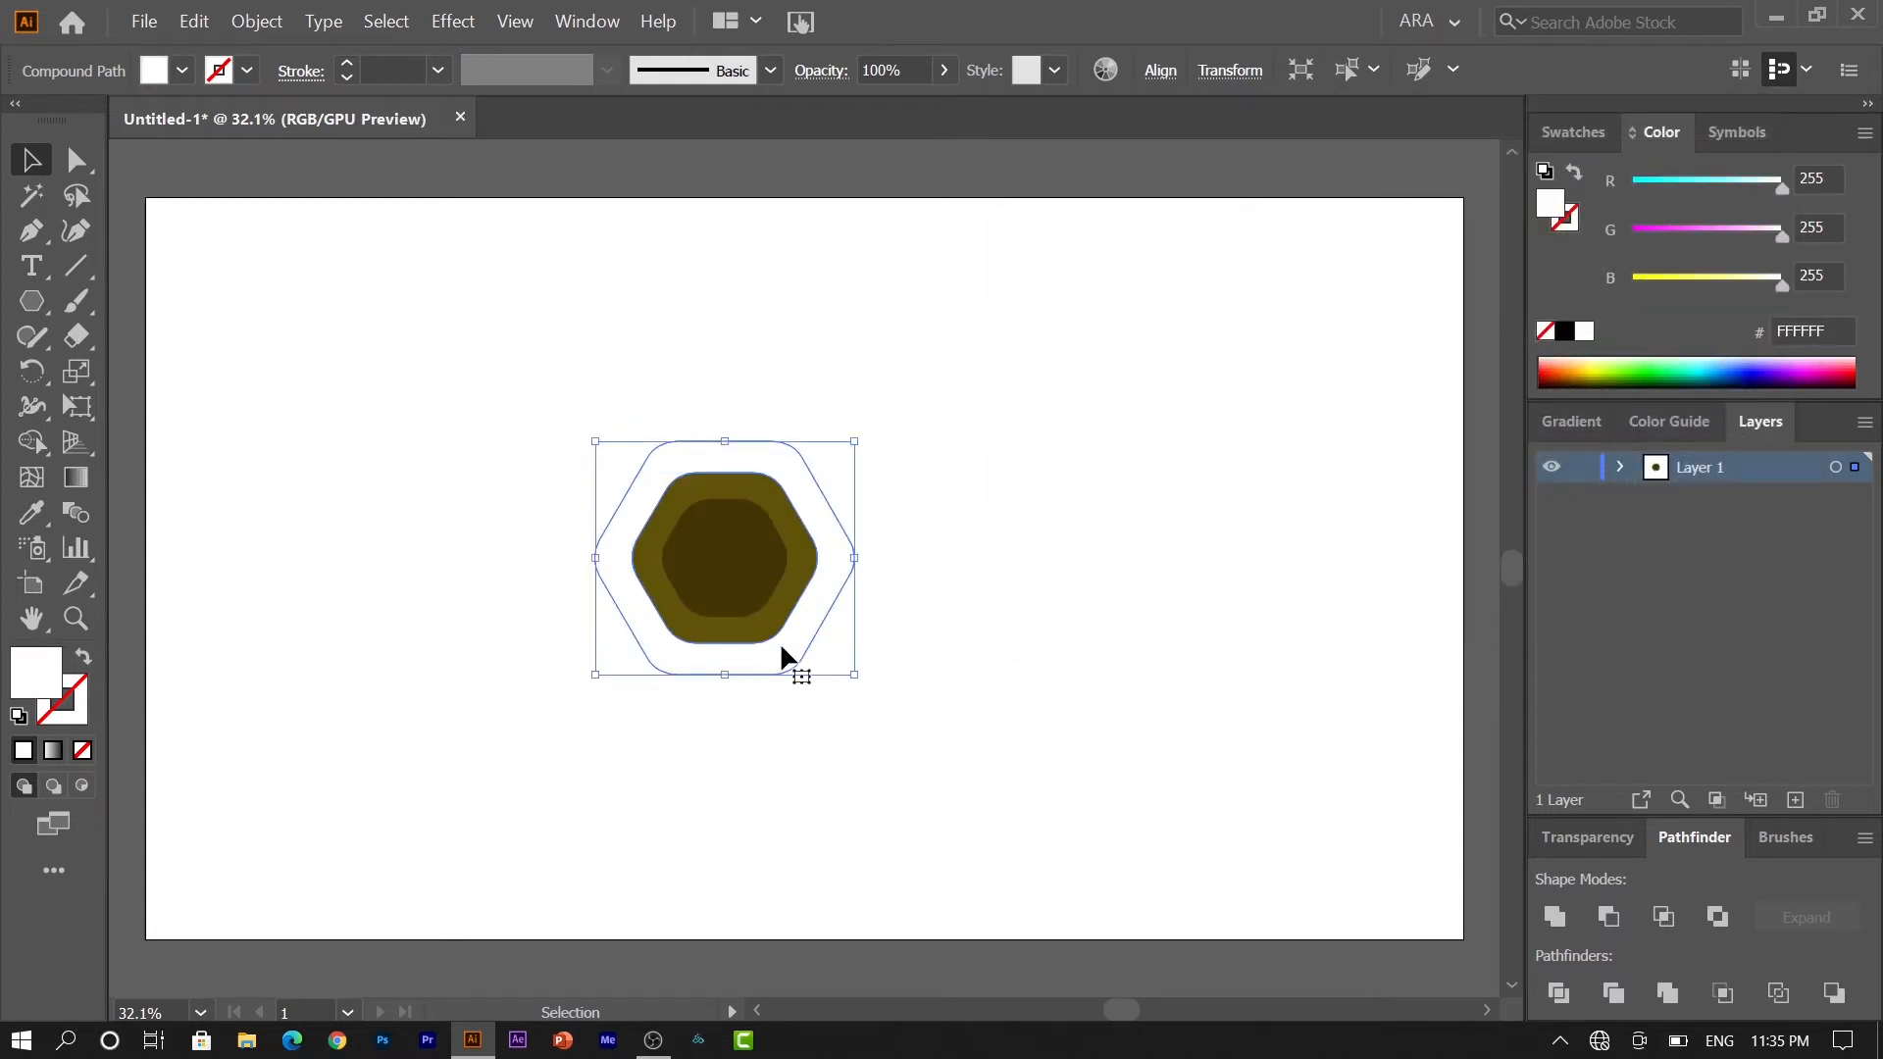
pyautogui.doubleClick(36, 674)
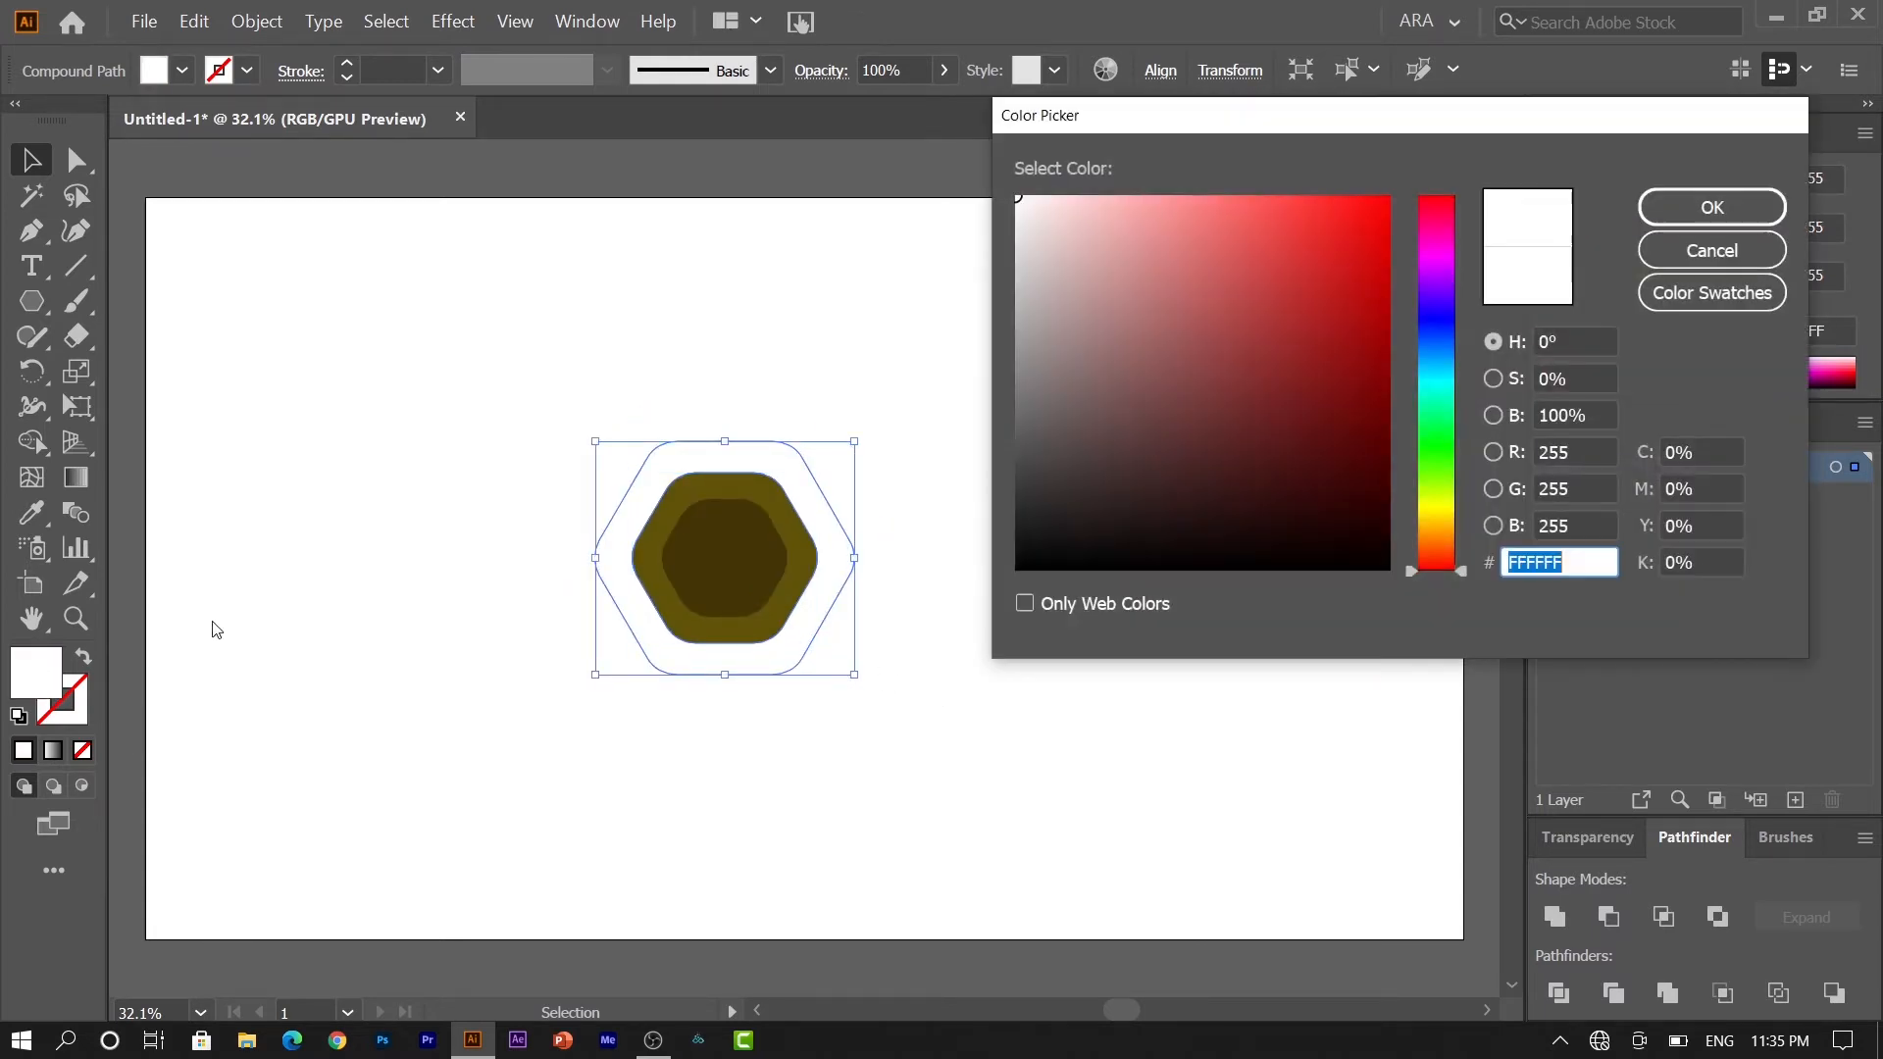
pyautogui.click(1438, 514)
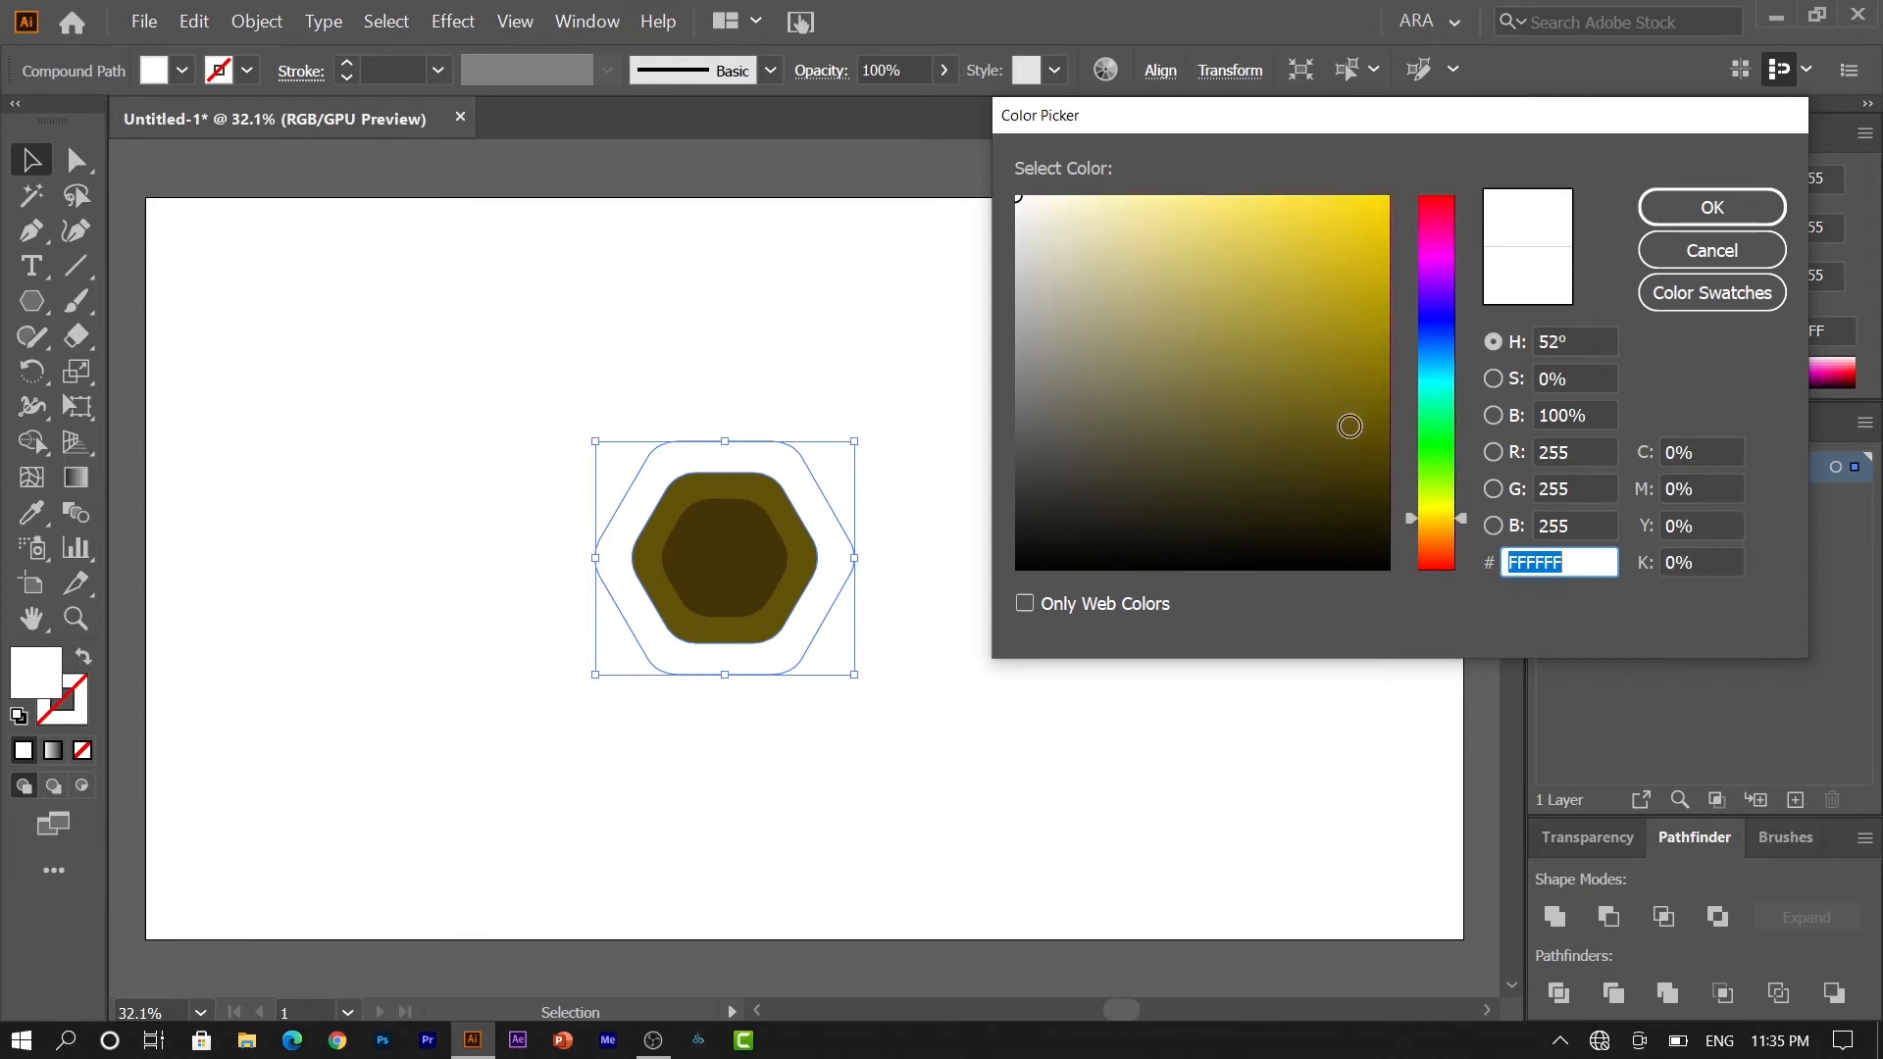
pyautogui.click(1365, 390)
pyautogui.click(1711, 207)
# Step: Fill the third ring around the innermost hexagon with mustard yellow A59508
pyautogui.moveTo(786, 661)
pyautogui.mouseDown()
pyautogui.moveTo(885, 721)
pyautogui.moveTo(803, 691)
pyautogui.mouseUp()
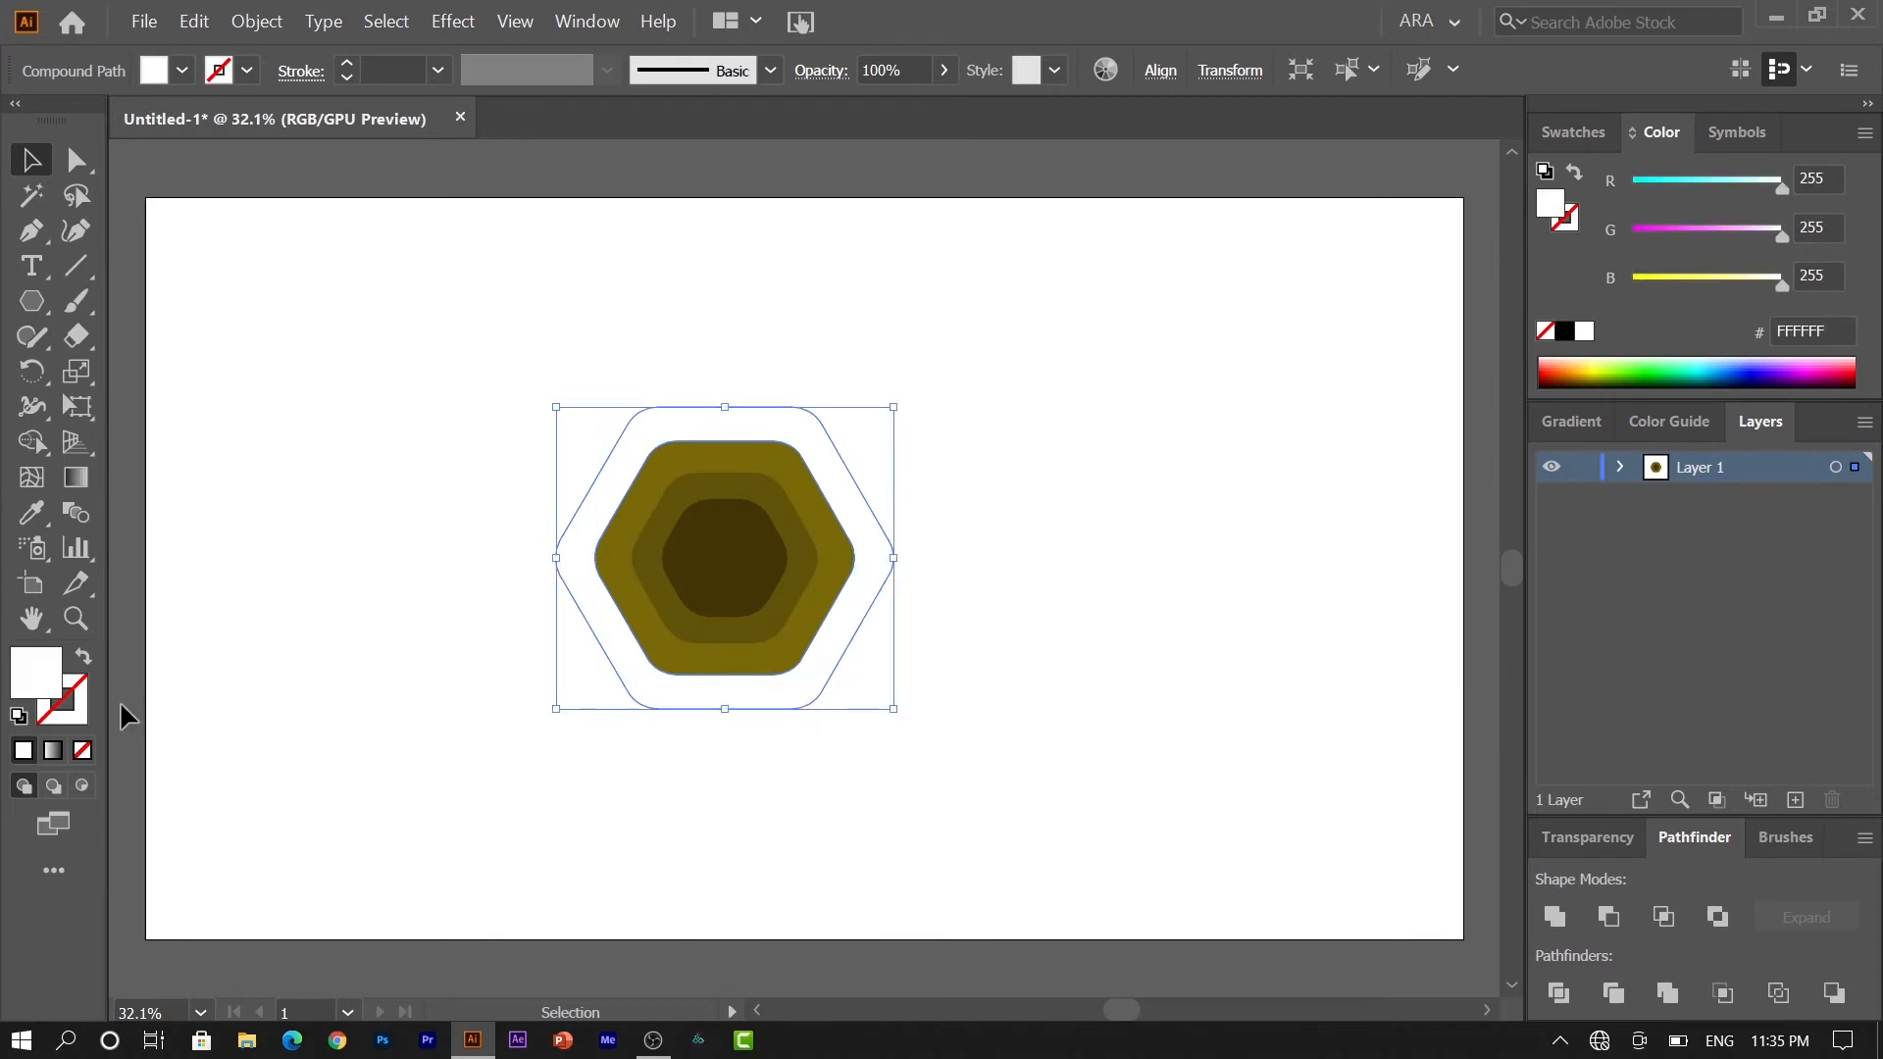
pyautogui.doubleClick(49, 687)
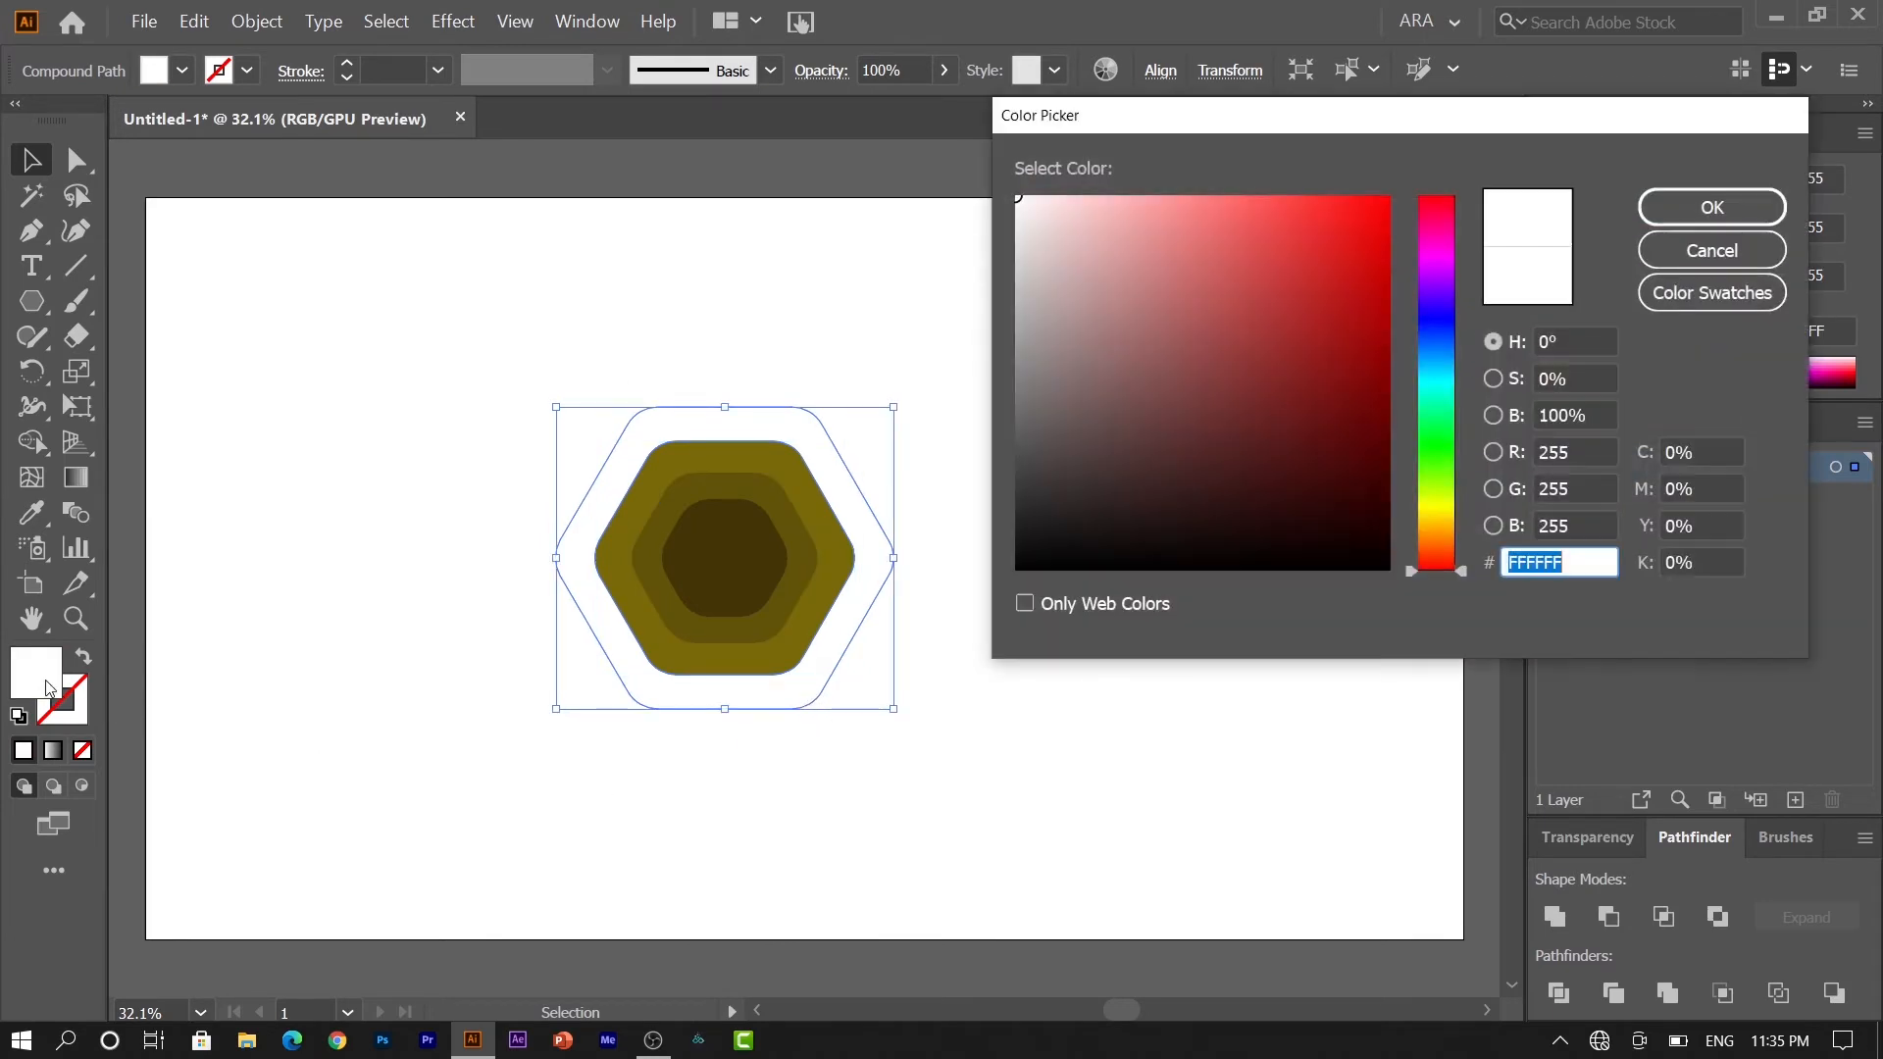
pyautogui.click(1455, 522)
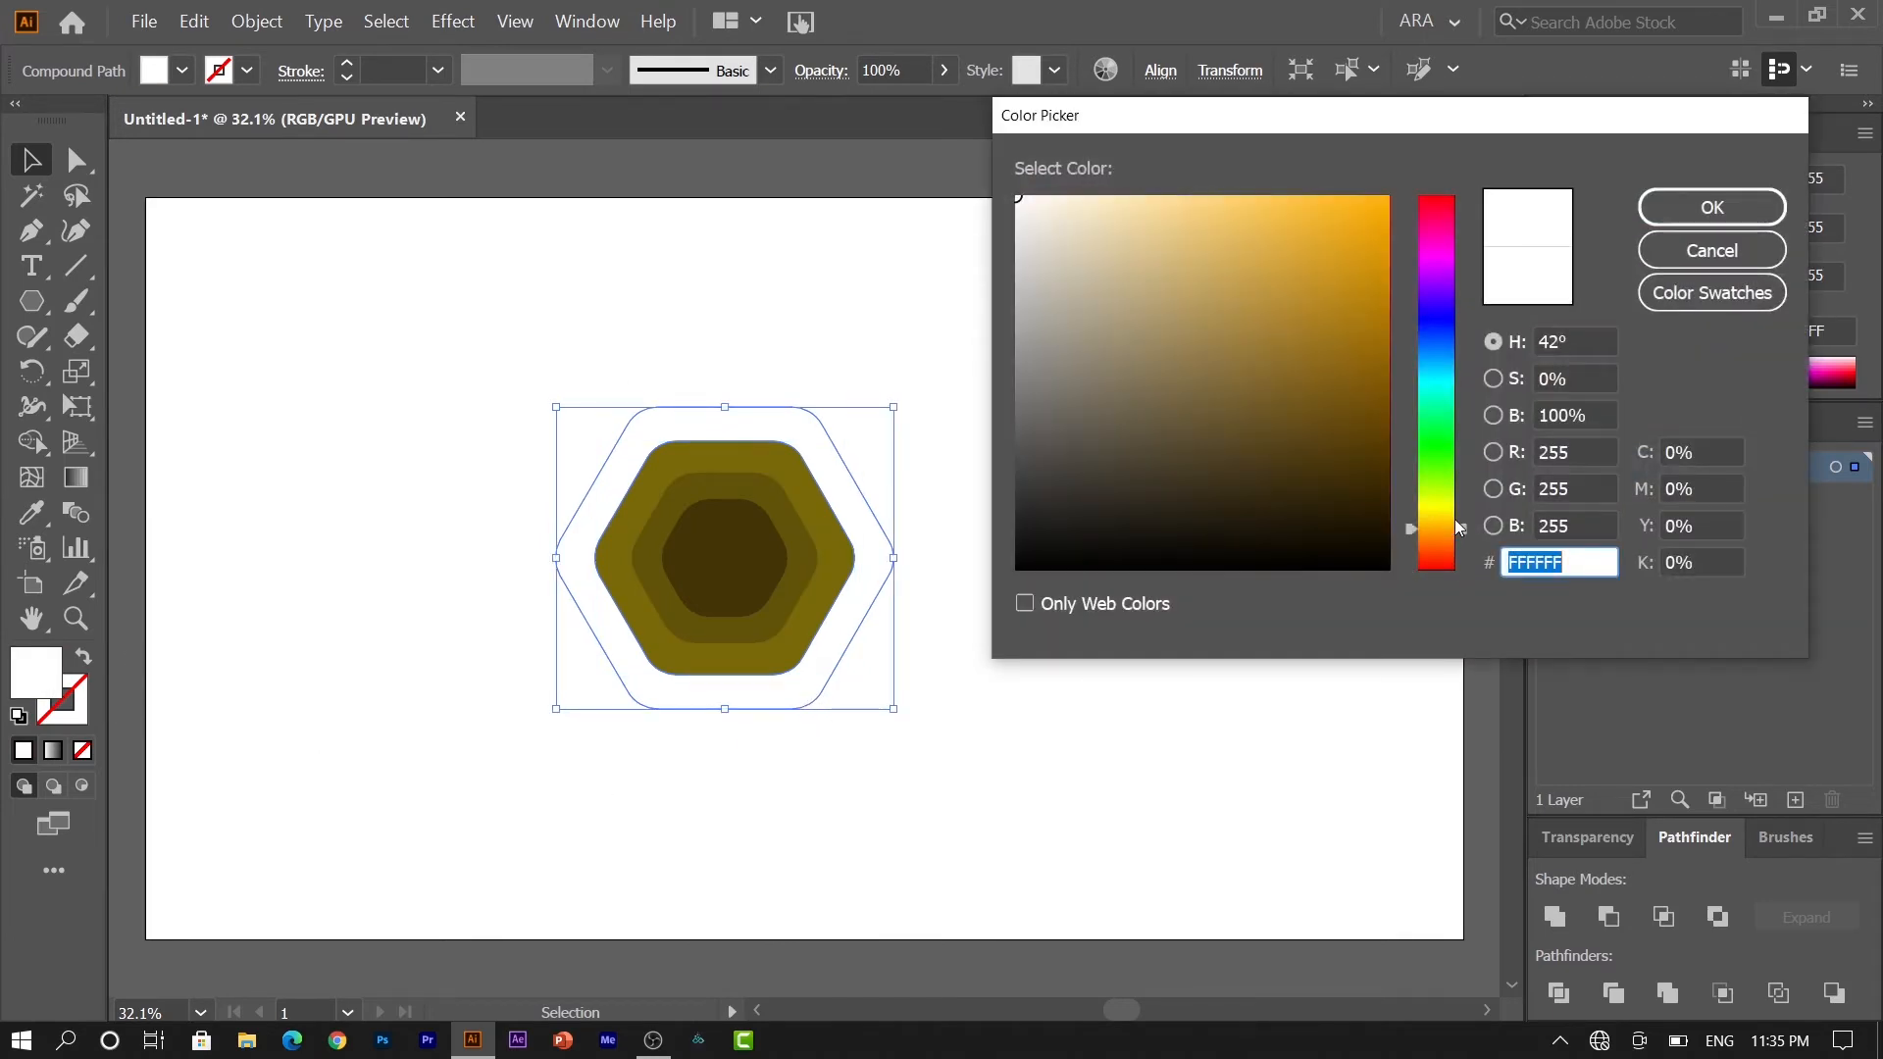
pyautogui.click(1447, 514)
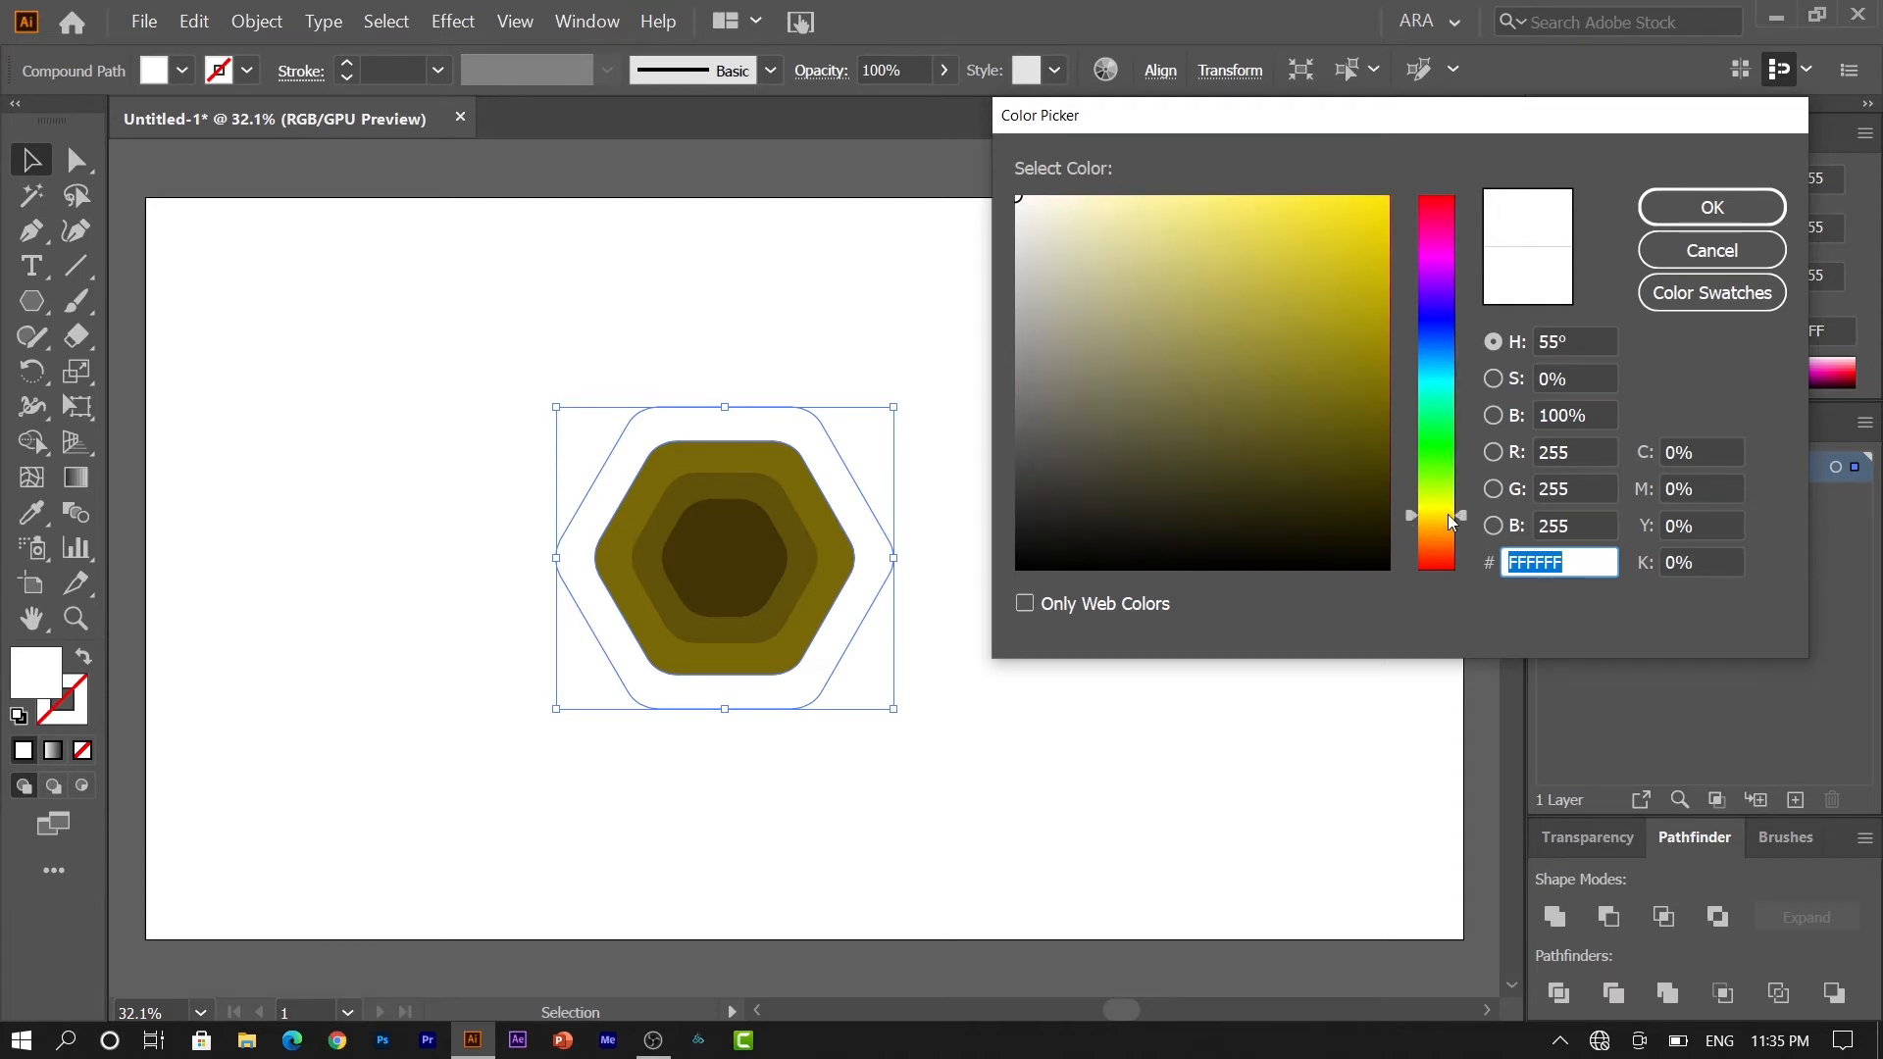
pyautogui.click(1370, 328)
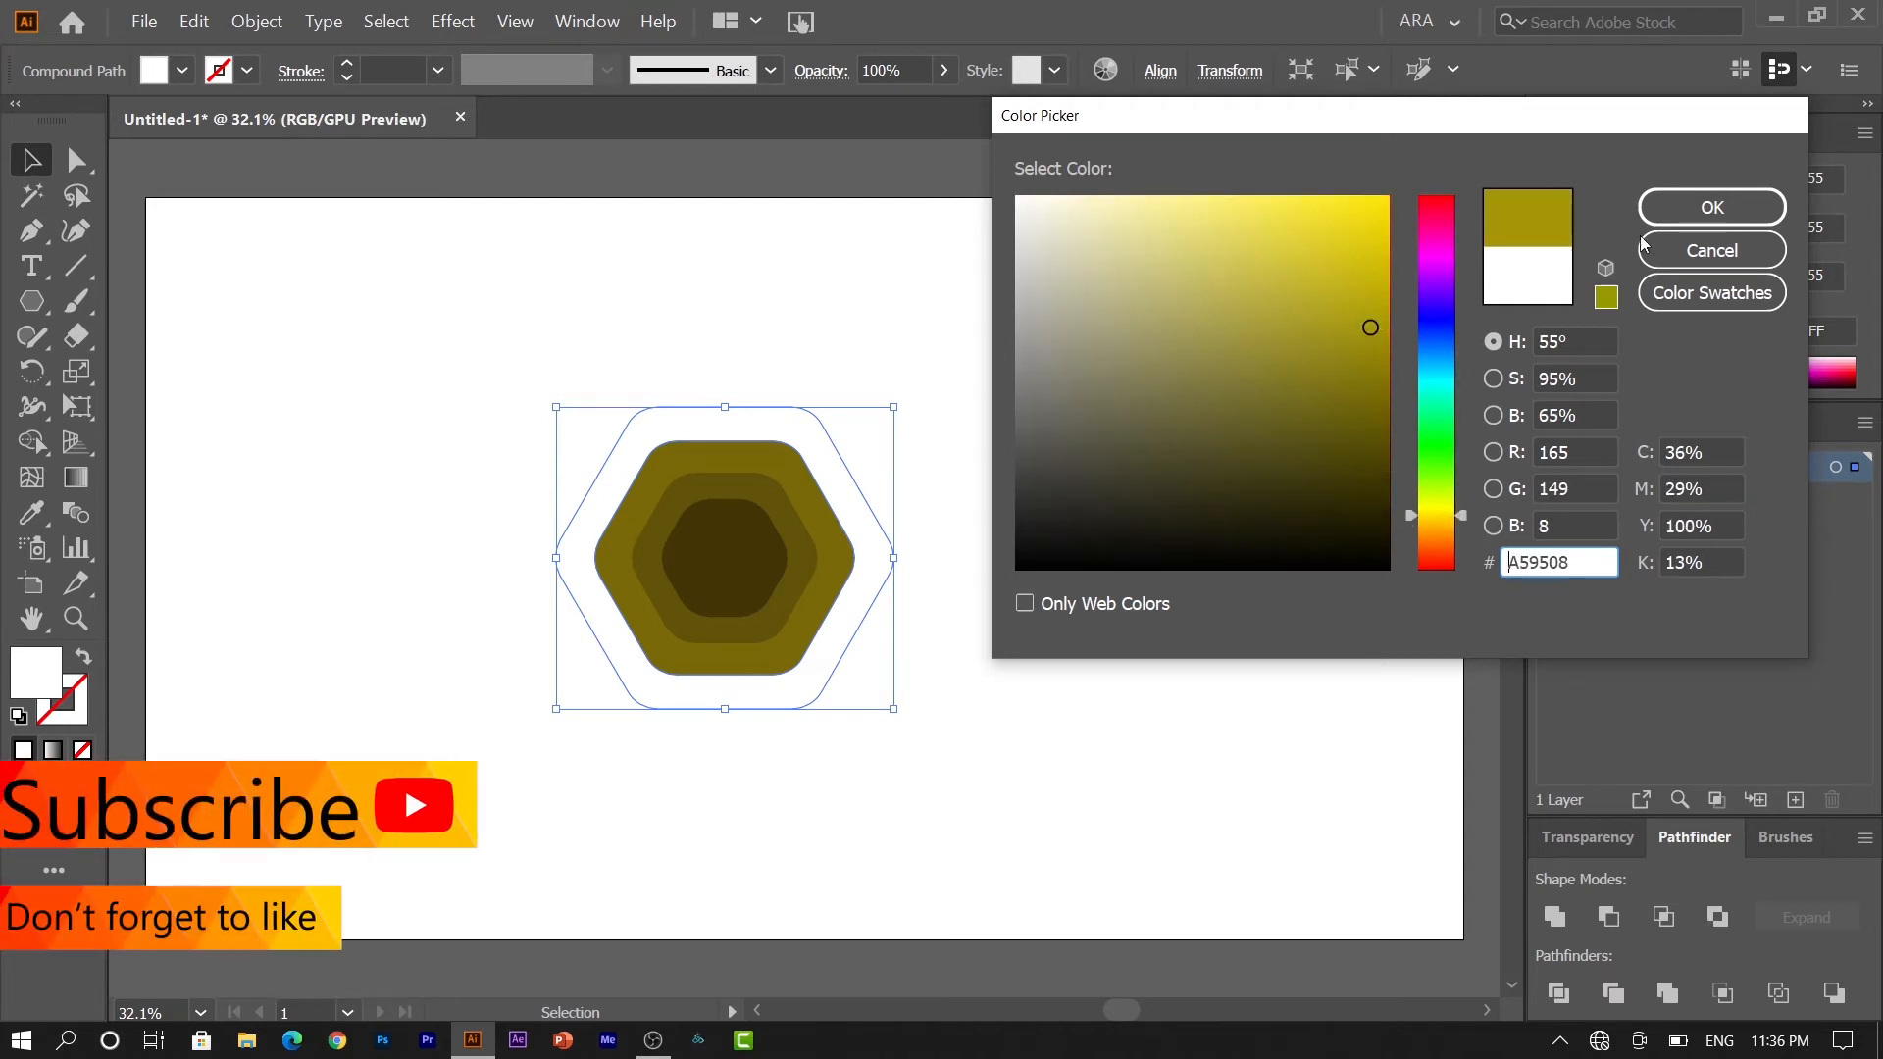
pyautogui.click(1711, 208)
# Step: Fill the fourth ring around the innermost hexagon with yellow CEC40D
pyautogui.moveTo(725, 709); pyautogui.dragTo(763, 722)
pyautogui.doubleClick(35, 681)
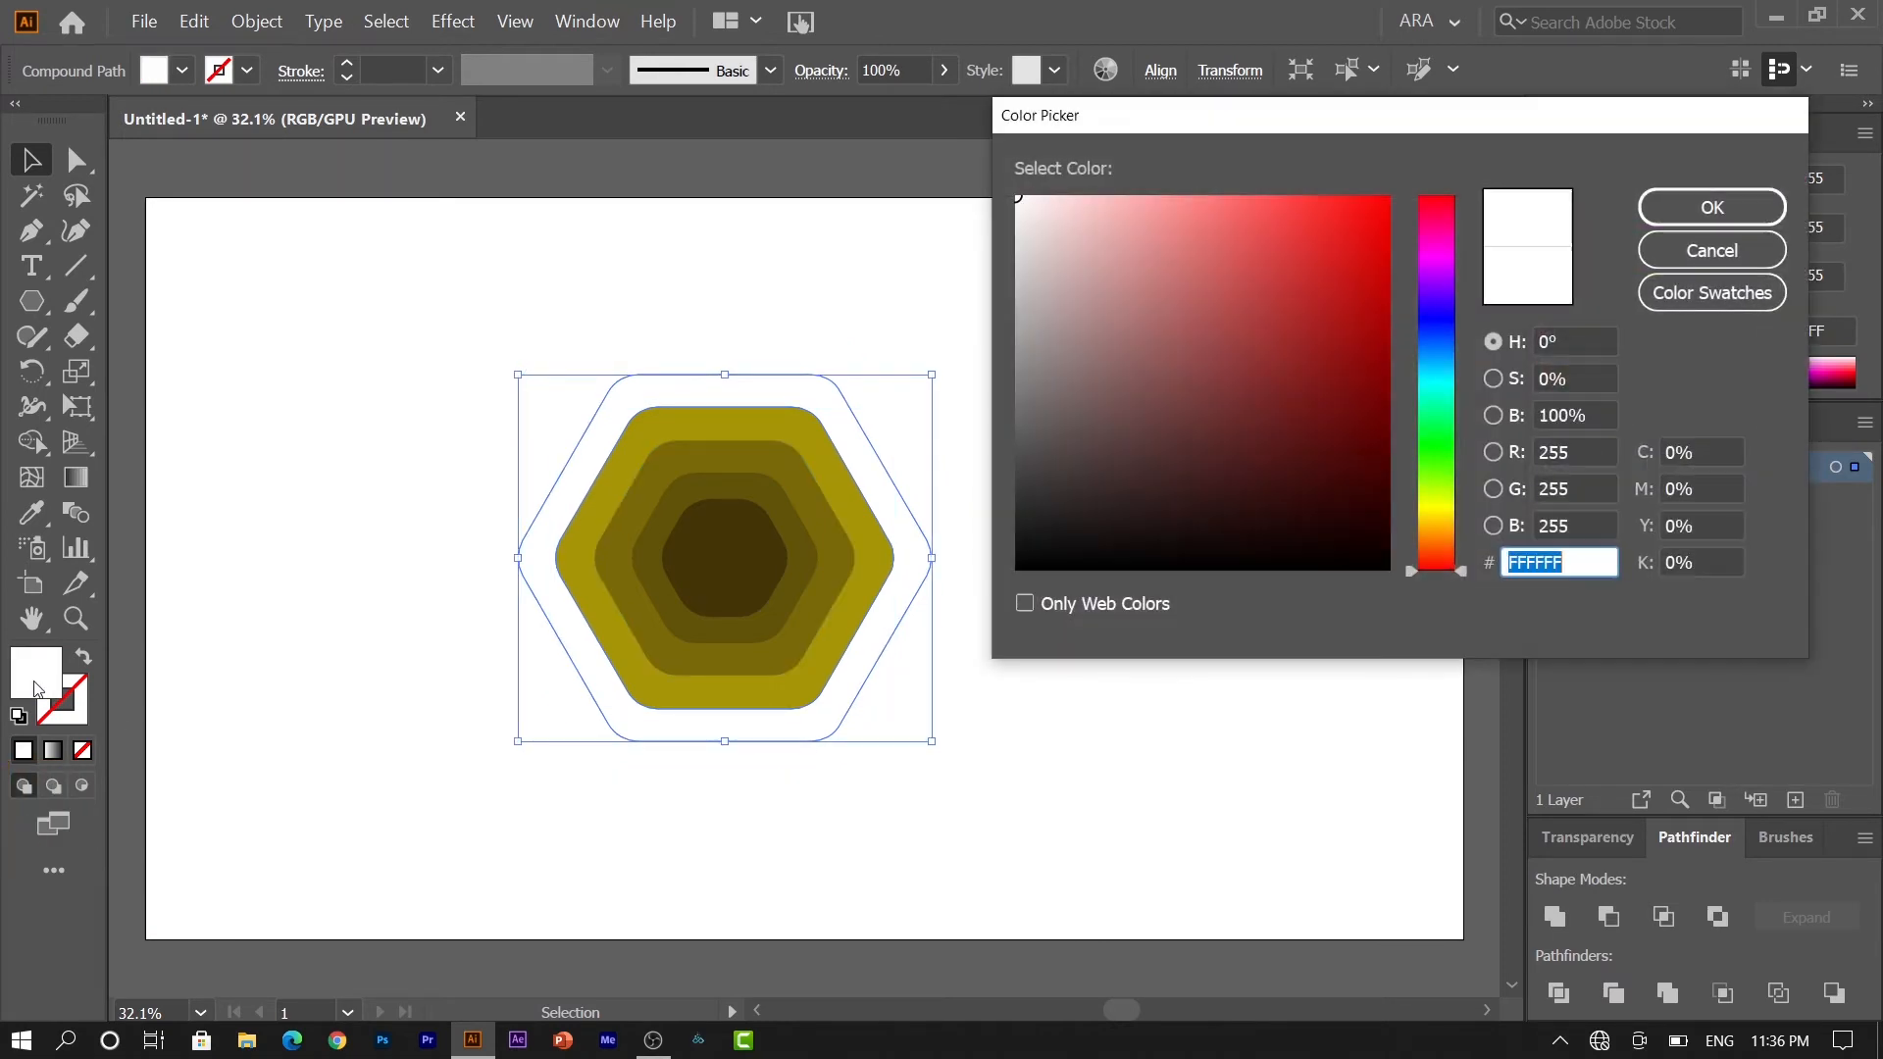
pyautogui.click(1459, 511)
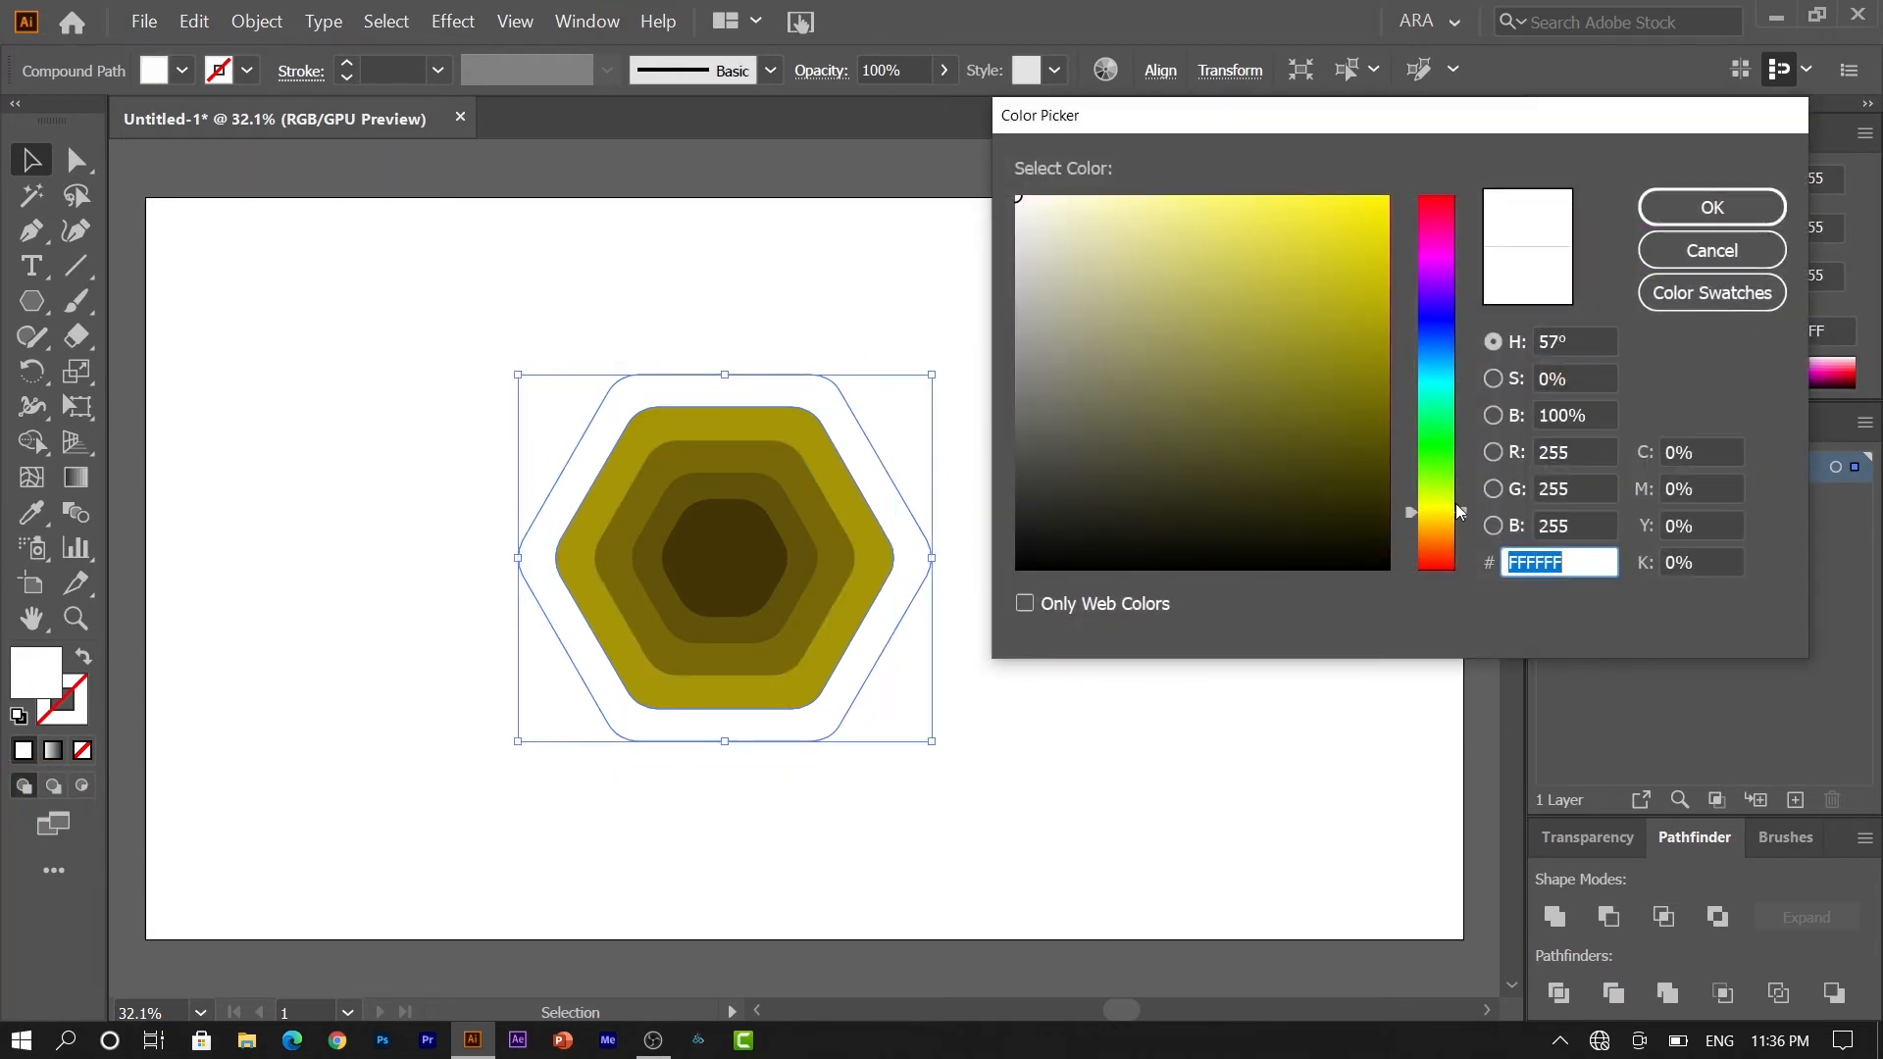
pyautogui.click(1365, 267)
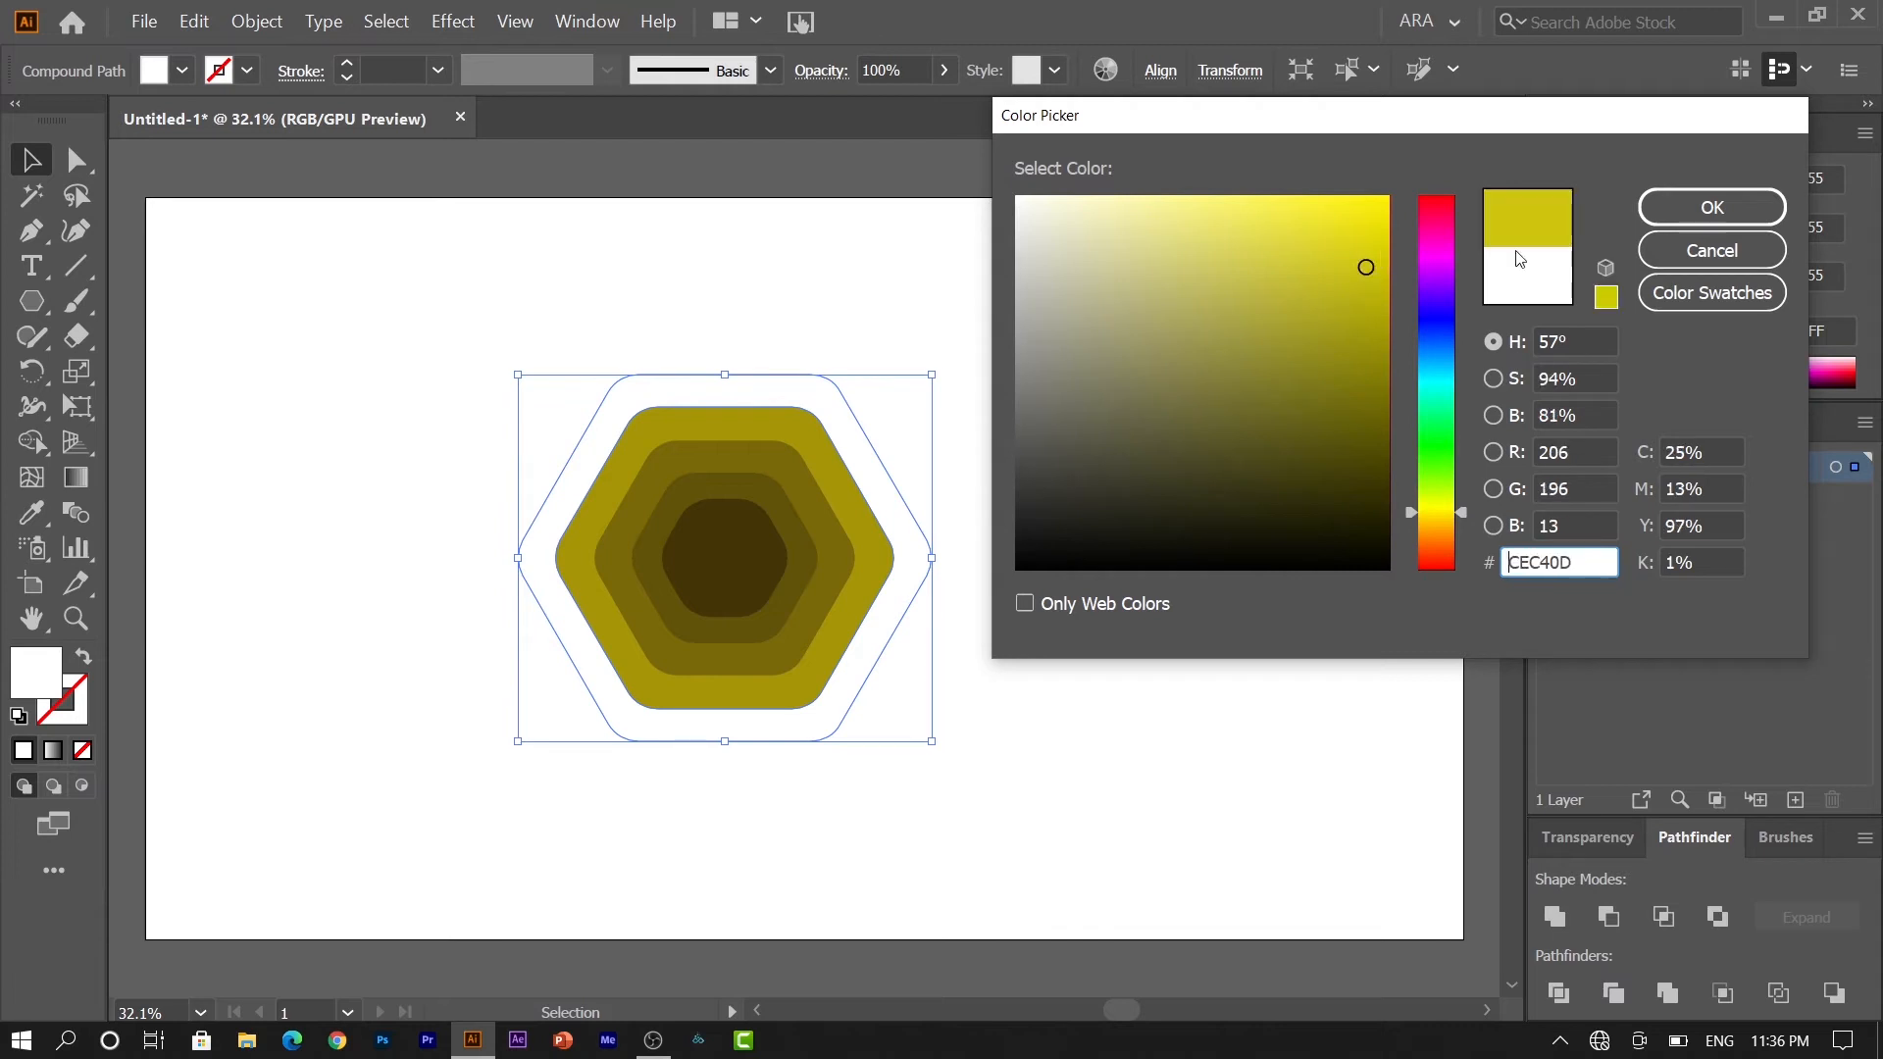
pyautogui.click(1711, 207)
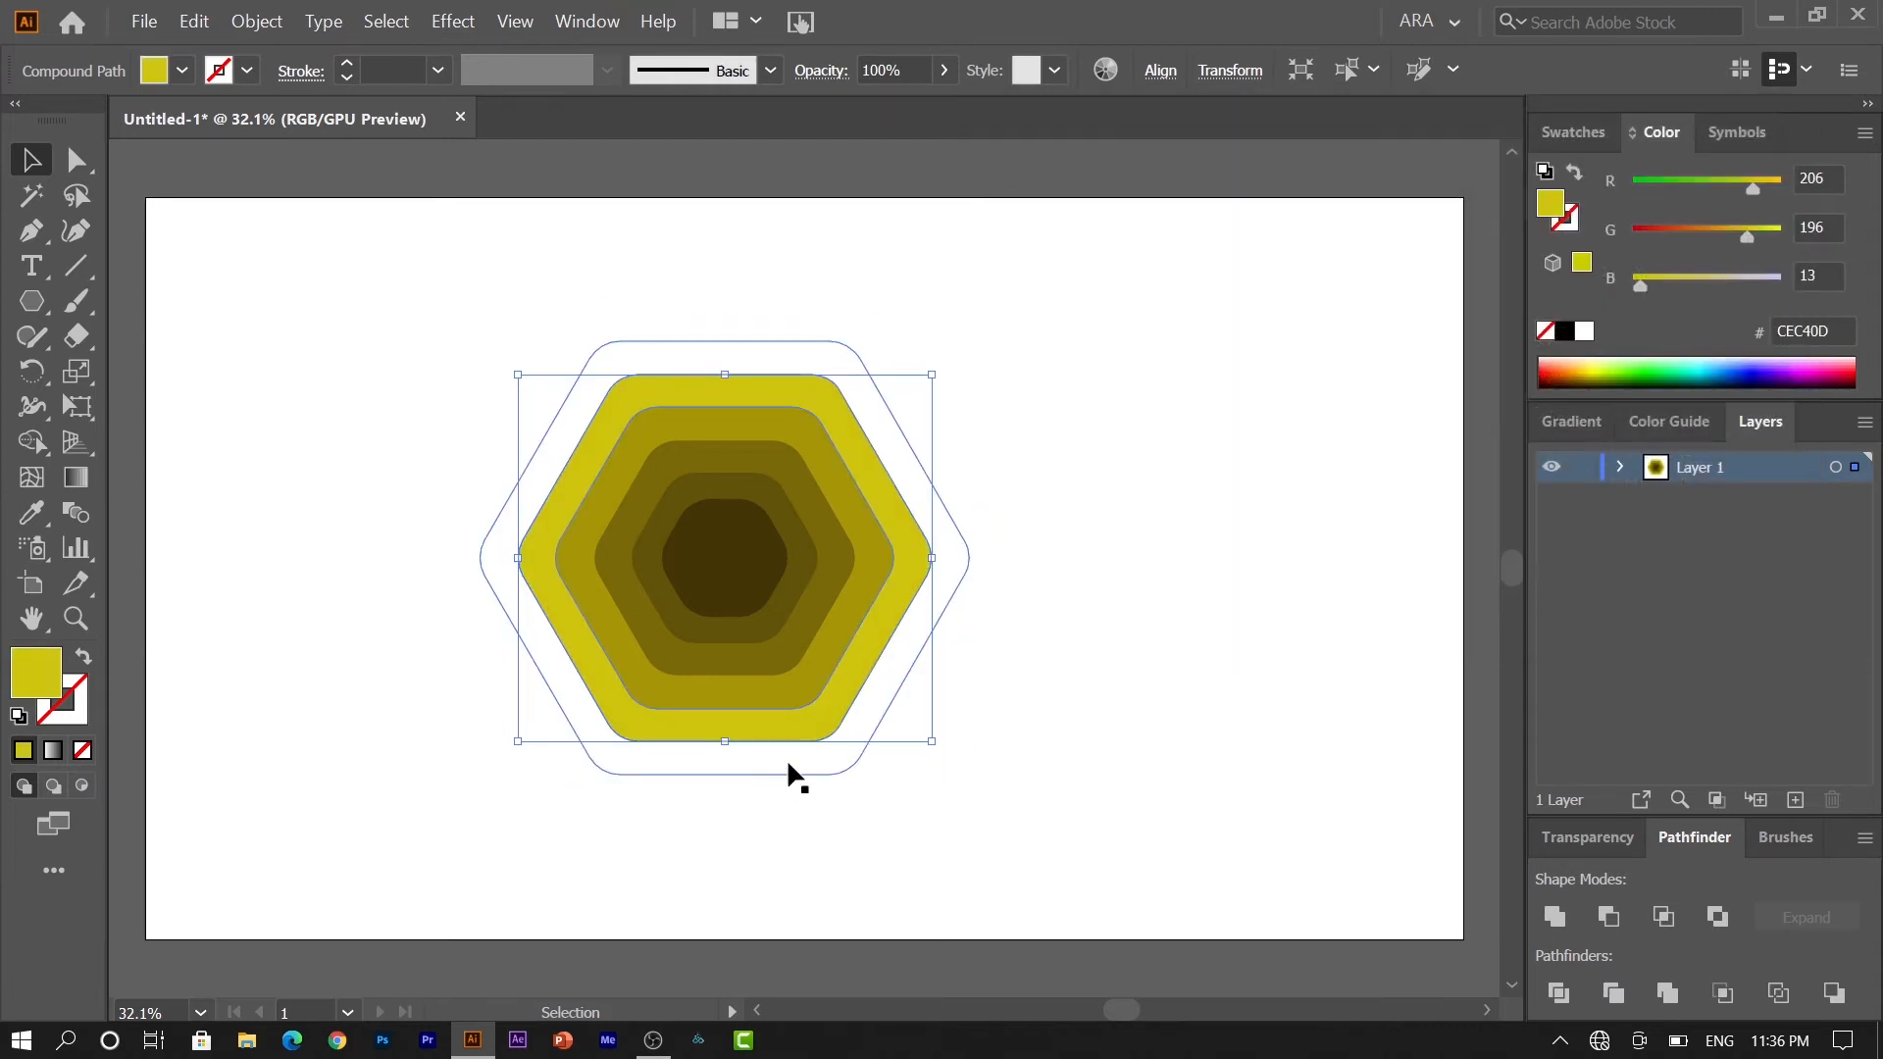
# Step: Fill the fifth ring, just inside the outermost one, with bright yellow EAD90A
pyautogui.click(788, 763)
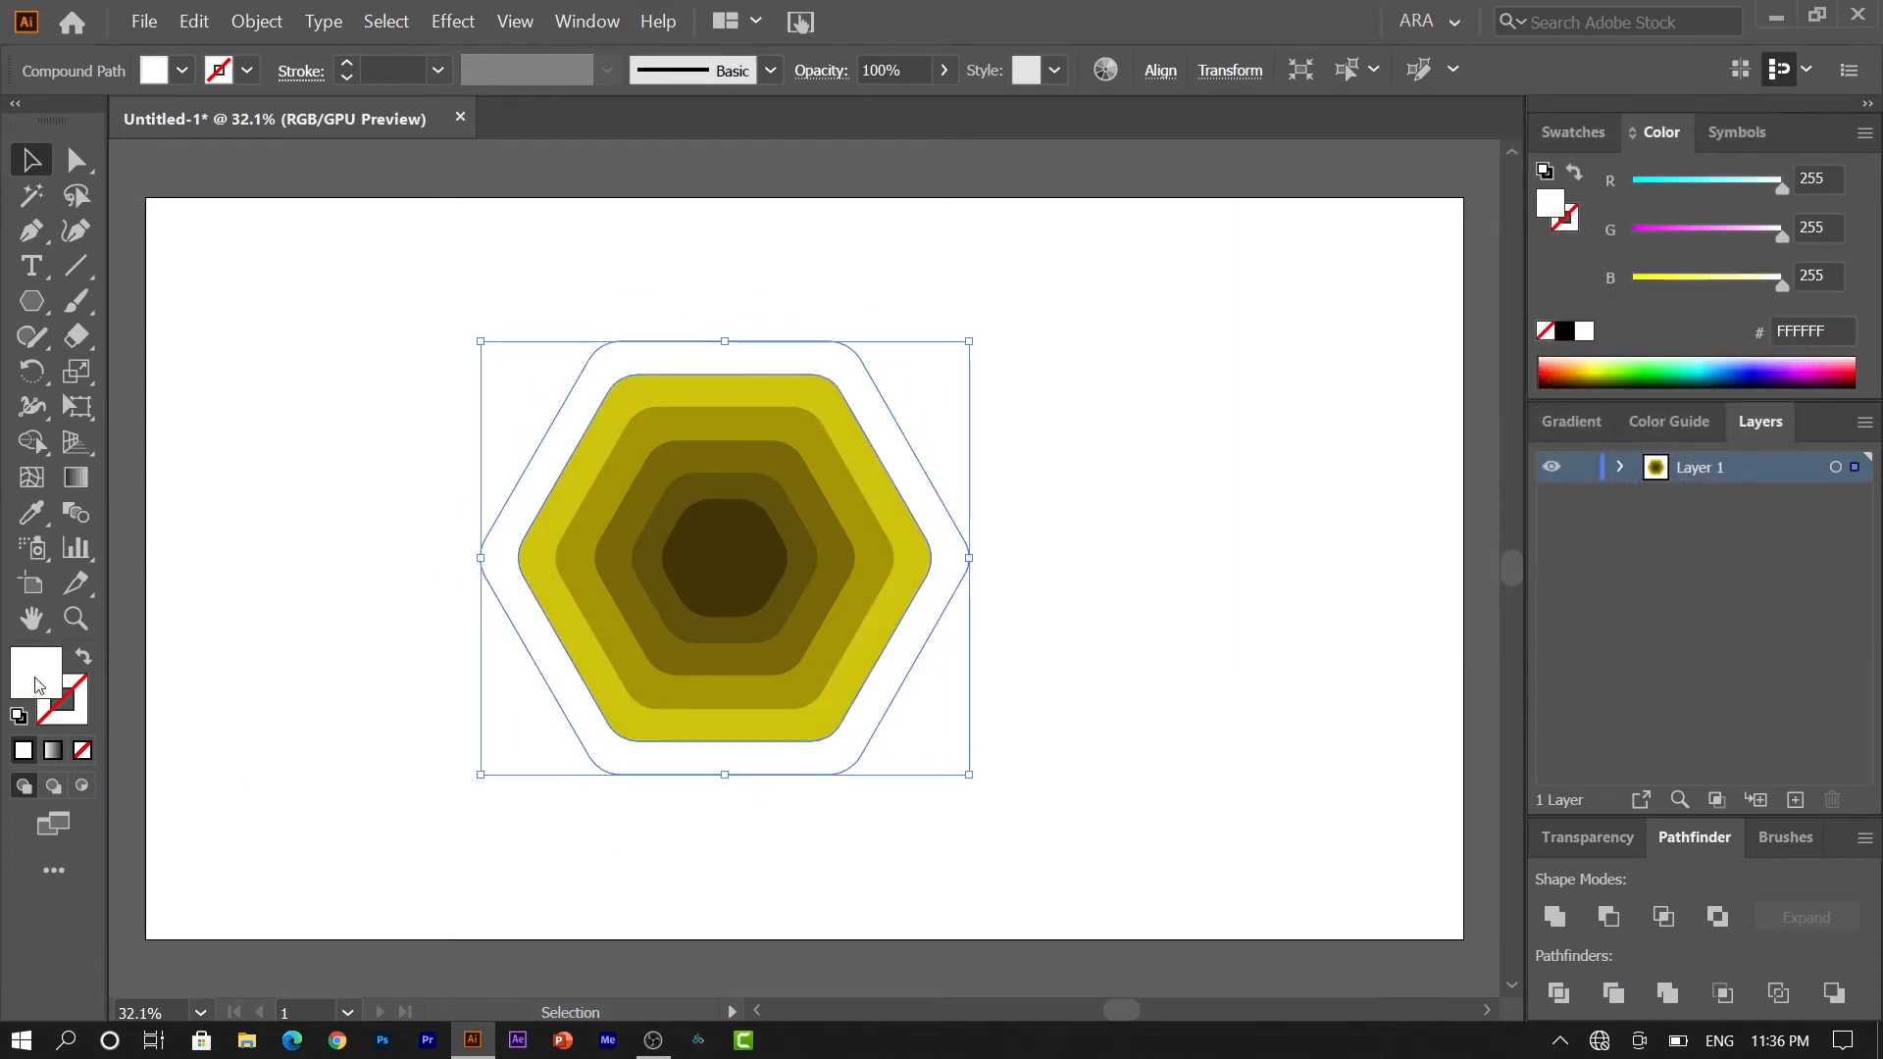
pyautogui.doubleClick(37, 684)
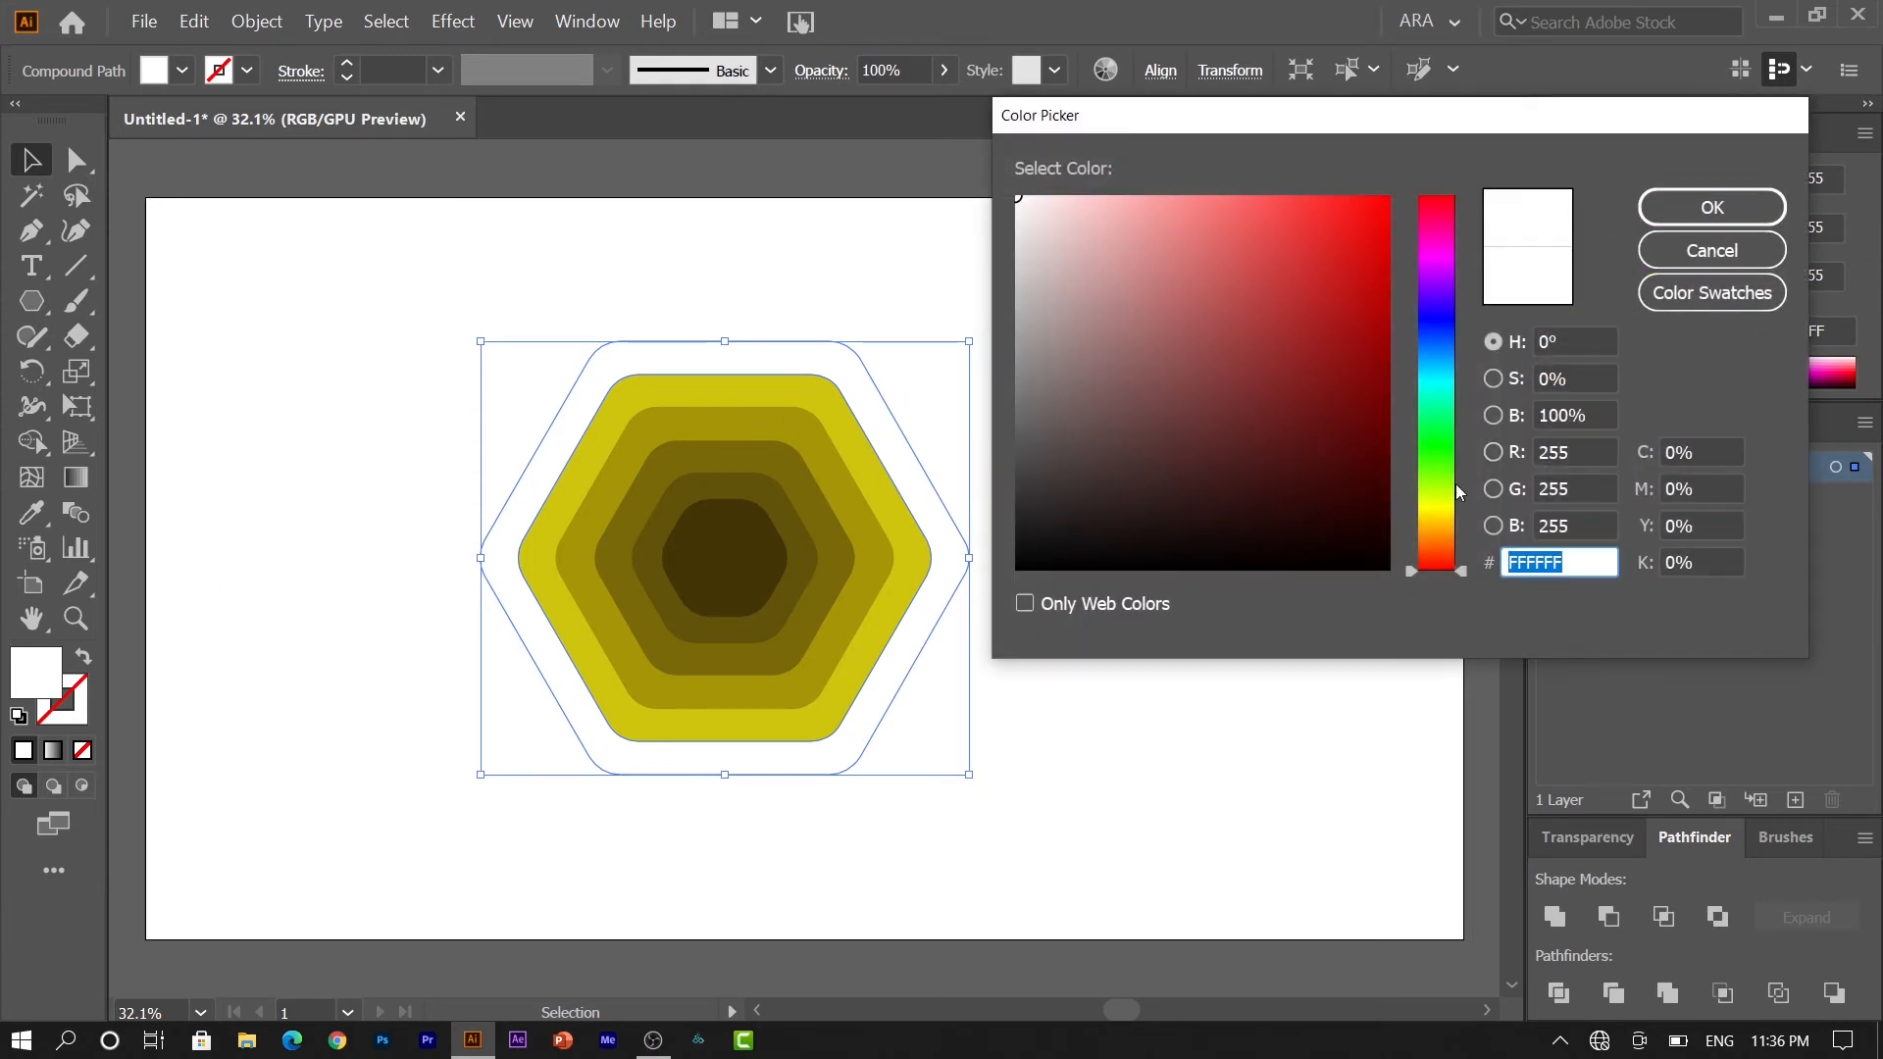
pyautogui.click(1436, 515)
pyautogui.write('EAD90A')
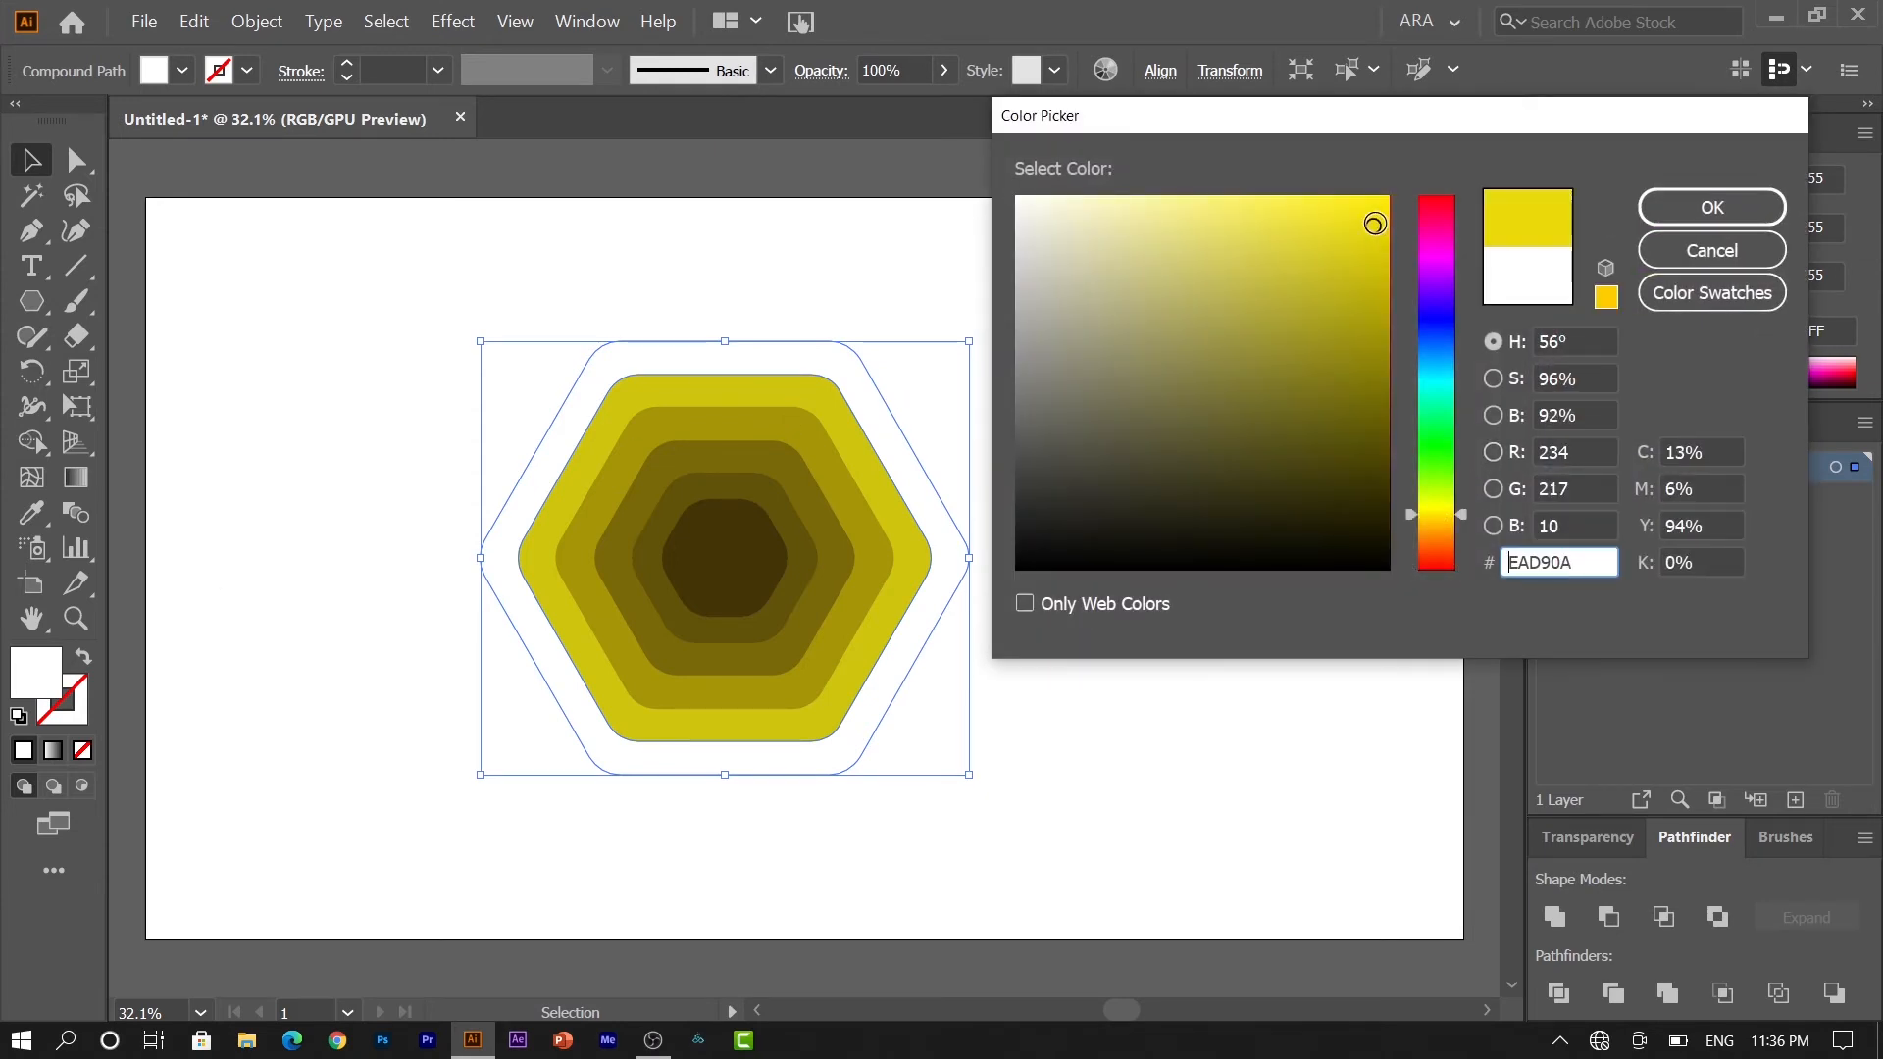
pyautogui.click(1711, 207)
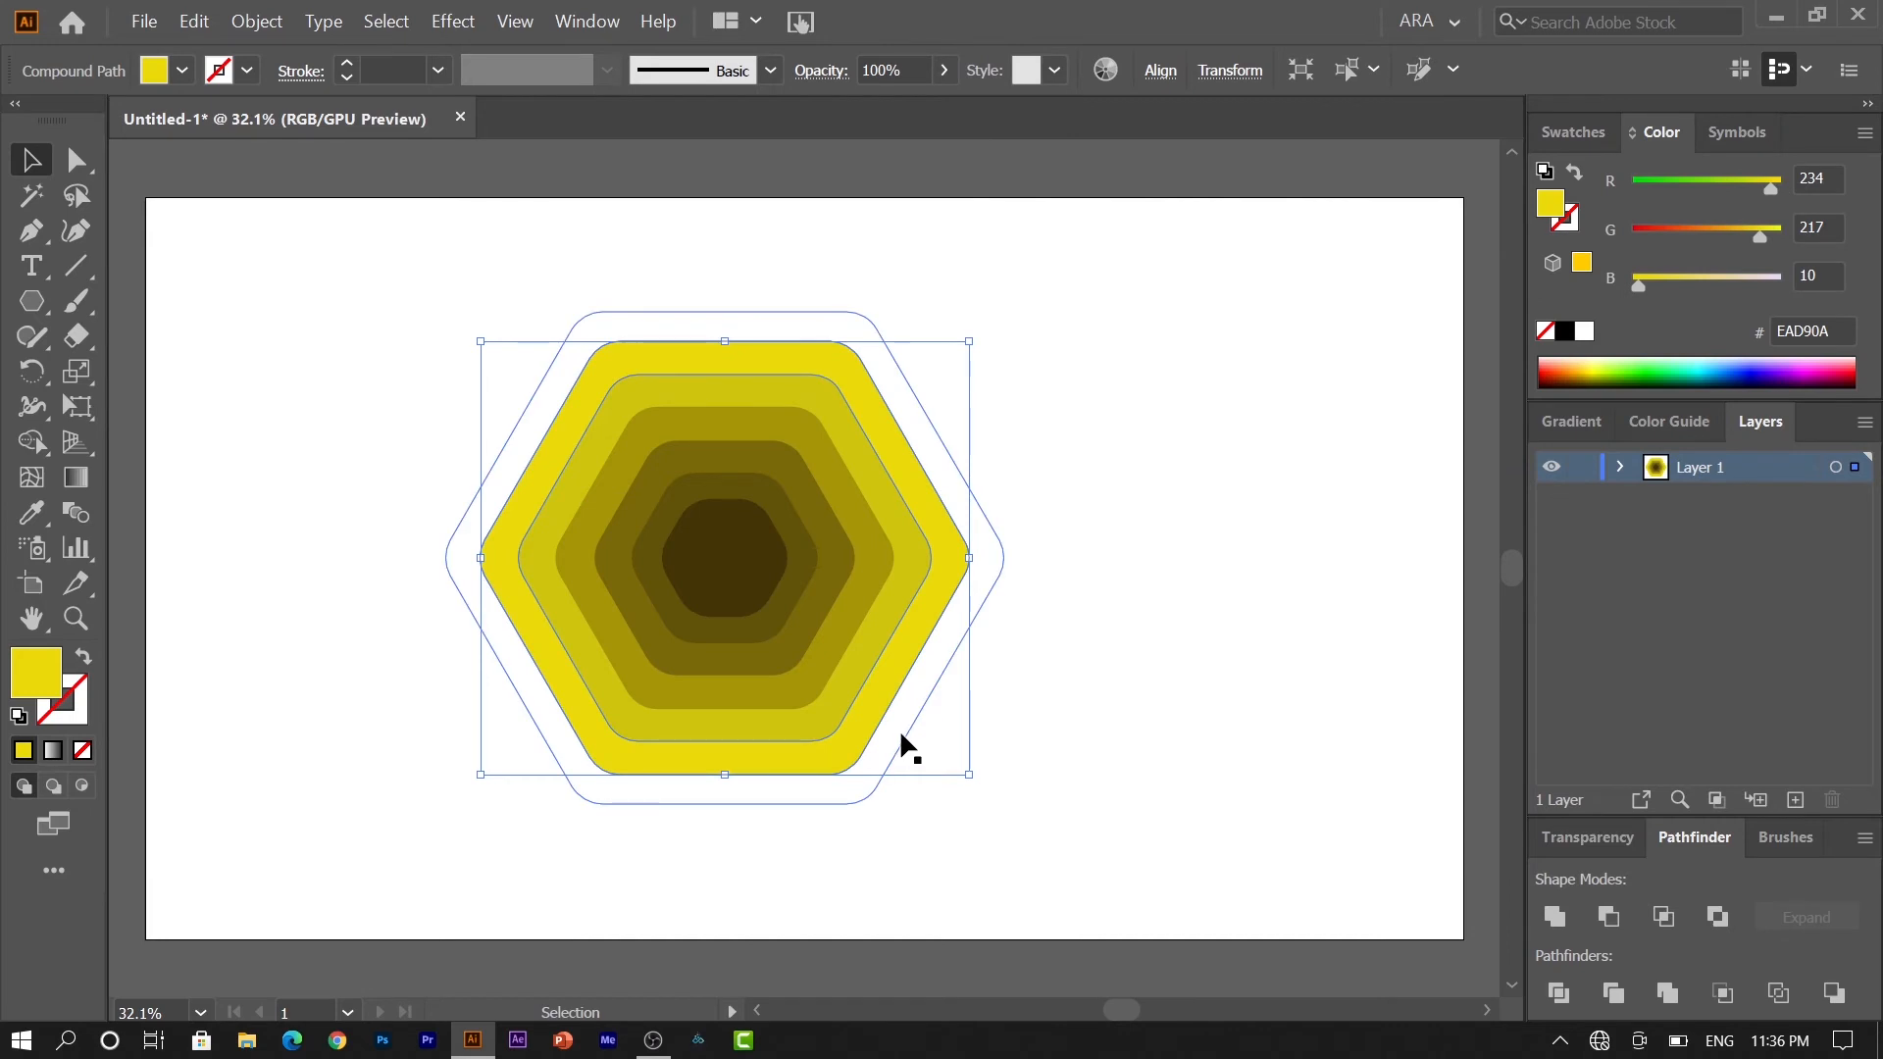
# Step: Fill the outermost ring with lemon yellow EDFF03 and deselect it
pyautogui.click(899, 735)
pyautogui.doubleClick(37, 673)
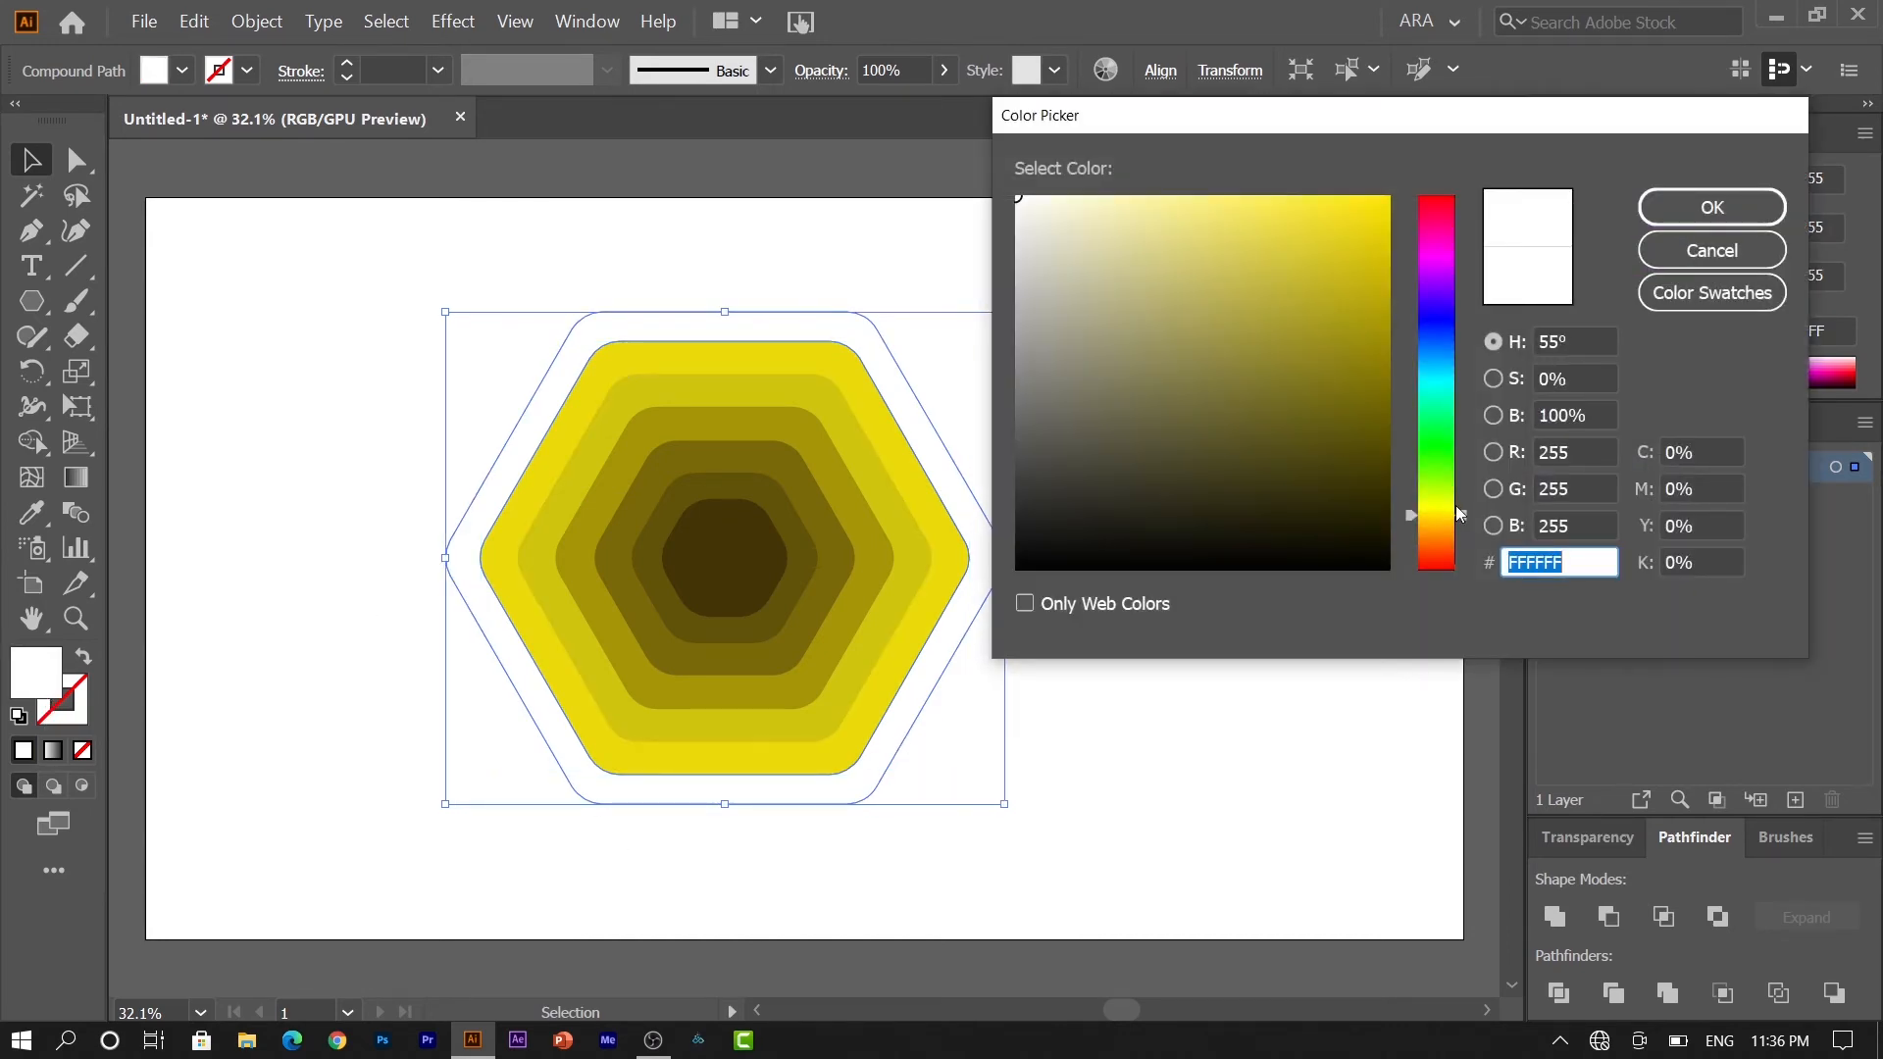
pyautogui.moveTo(1458, 508); pyautogui.dragTo(1462, 502)
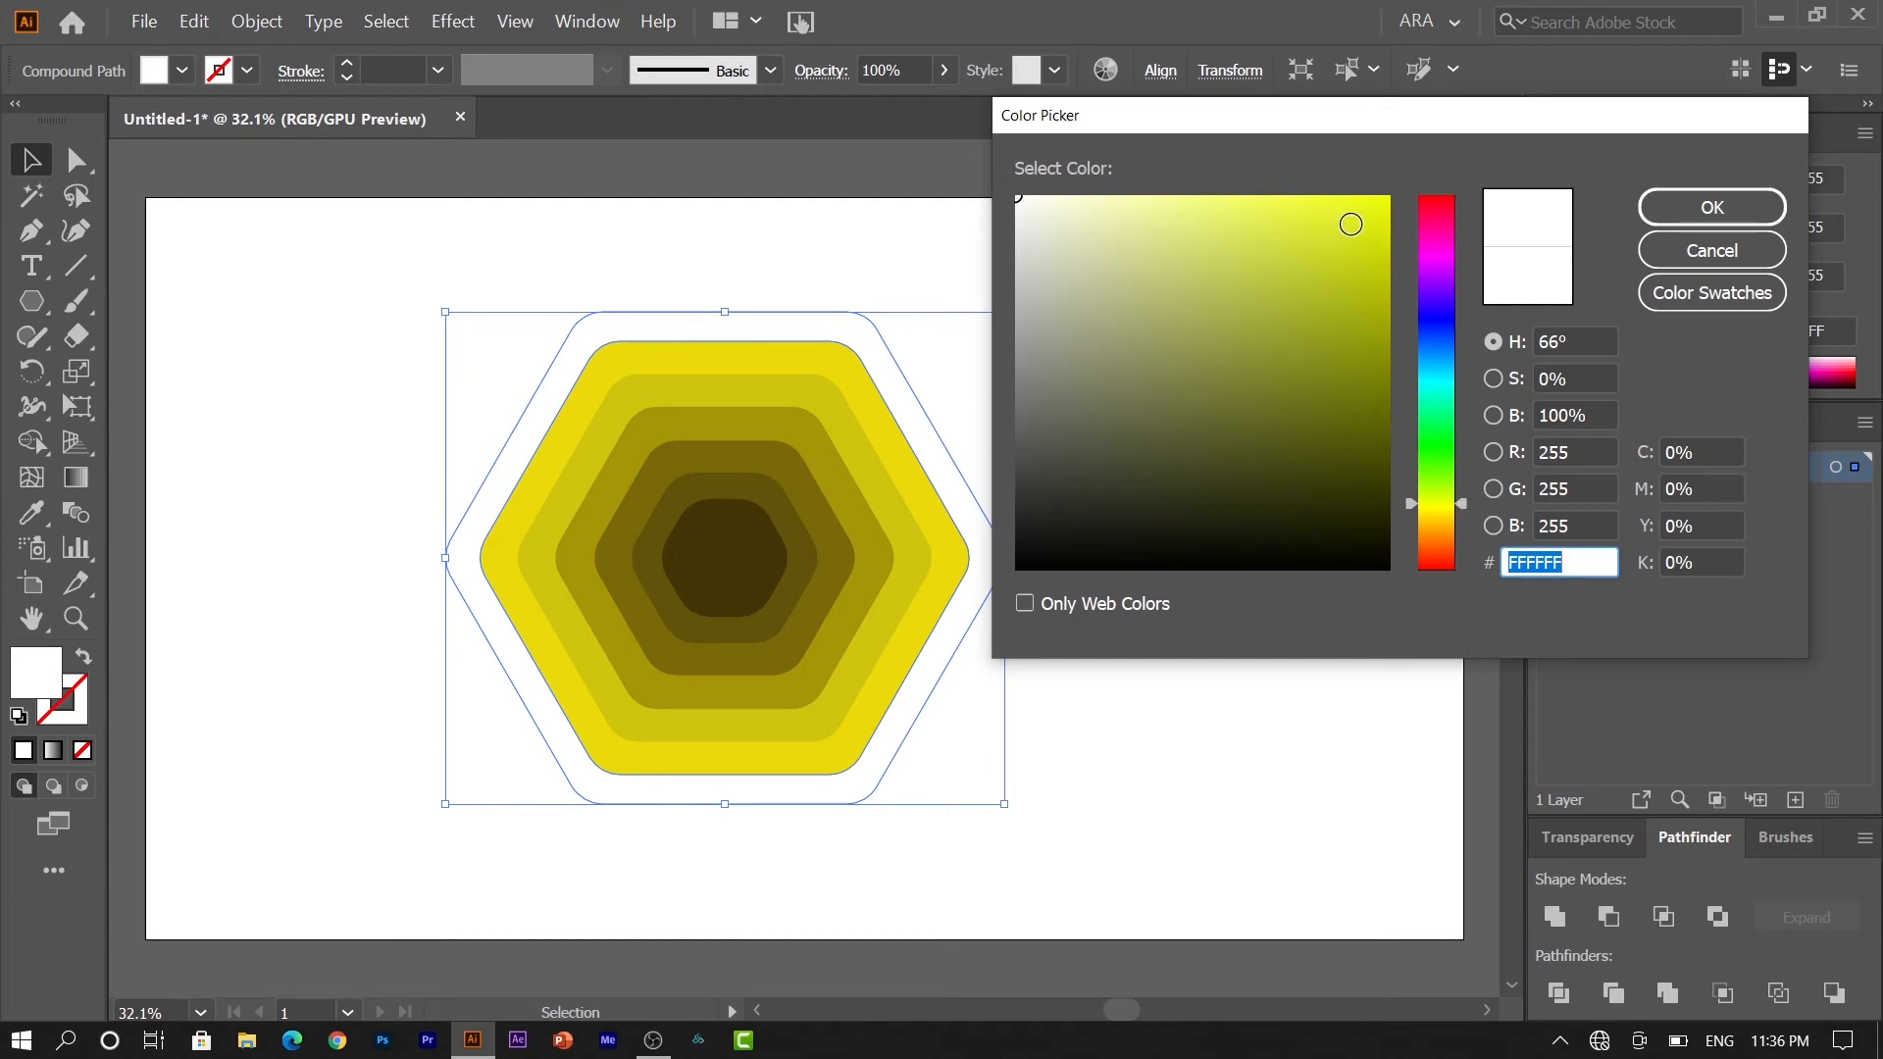
pyautogui.moveTo(1350, 224); pyautogui.dragTo(1387, 197)
pyautogui.click(1706, 207)
pyautogui.click(1182, 676)
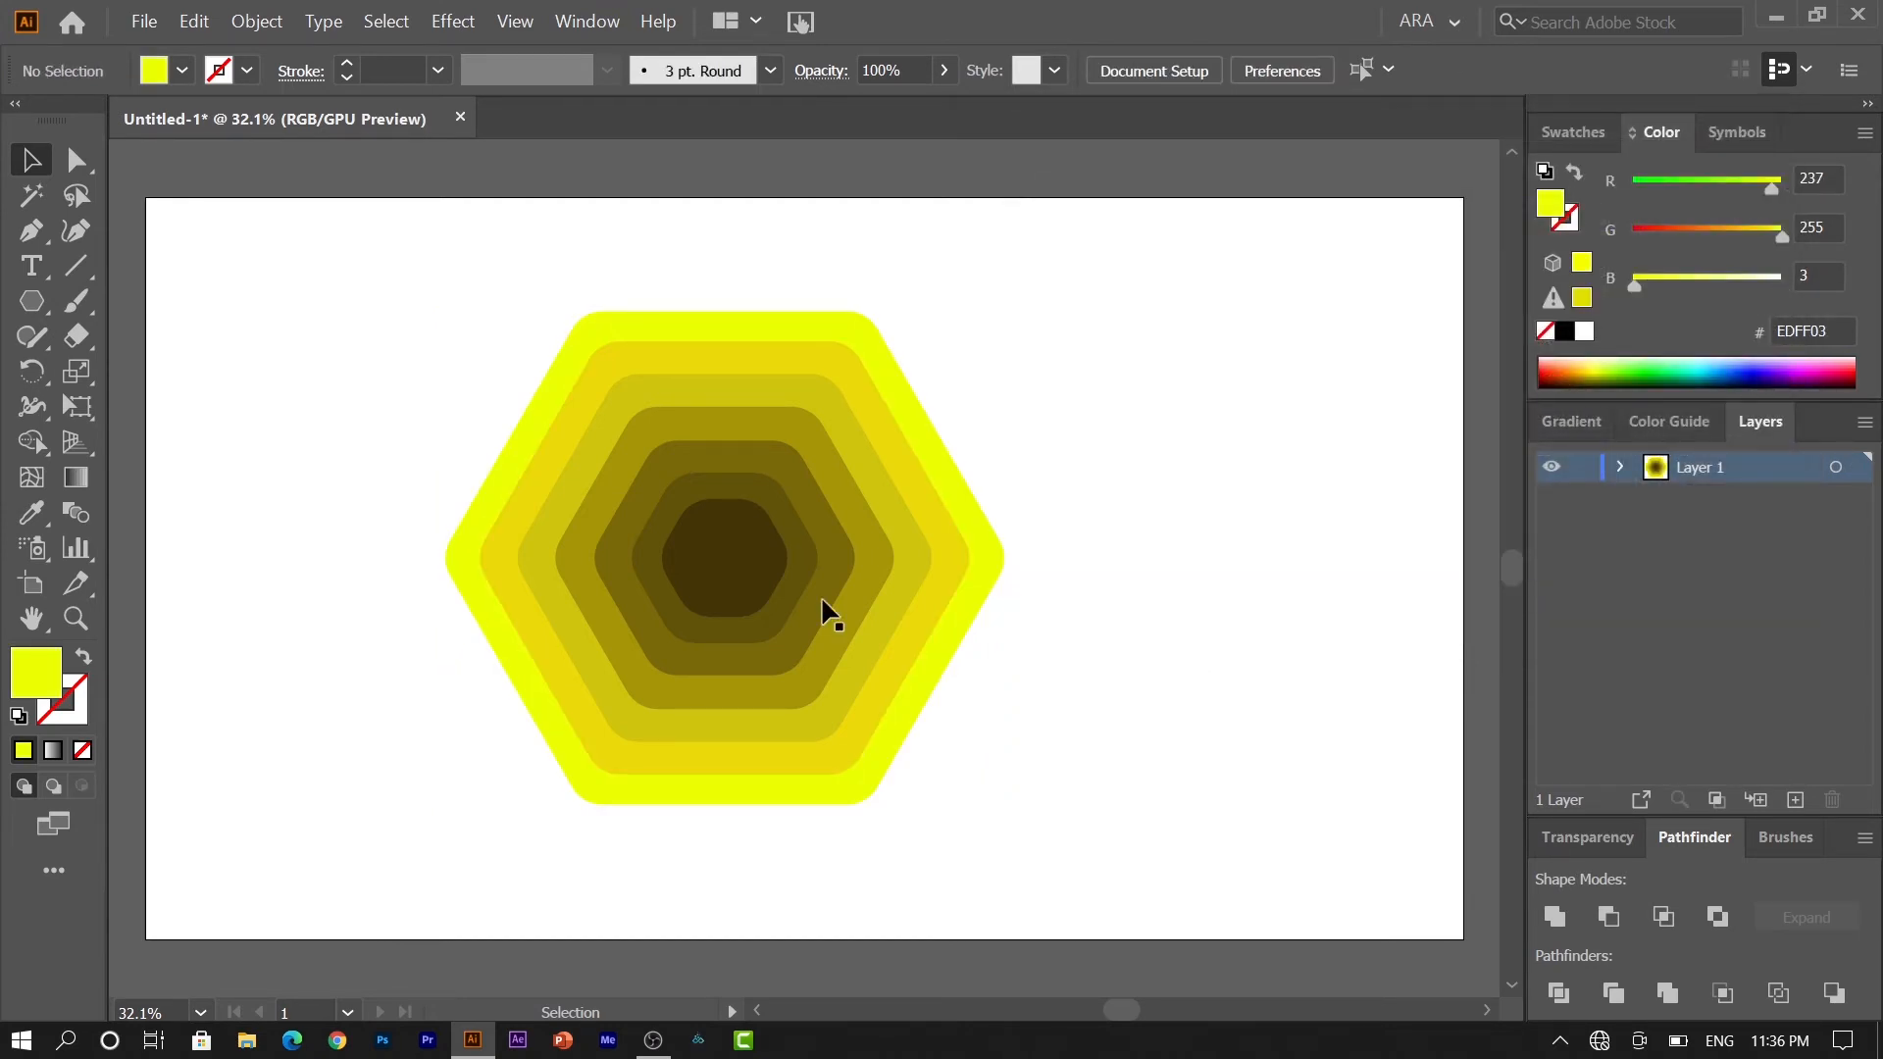
# Step: Start a Drop Shadow effect in Multiply mode on all the hexagon shapes and set its opacity to 50%
pyautogui.hotkey('ctrl', 'a')
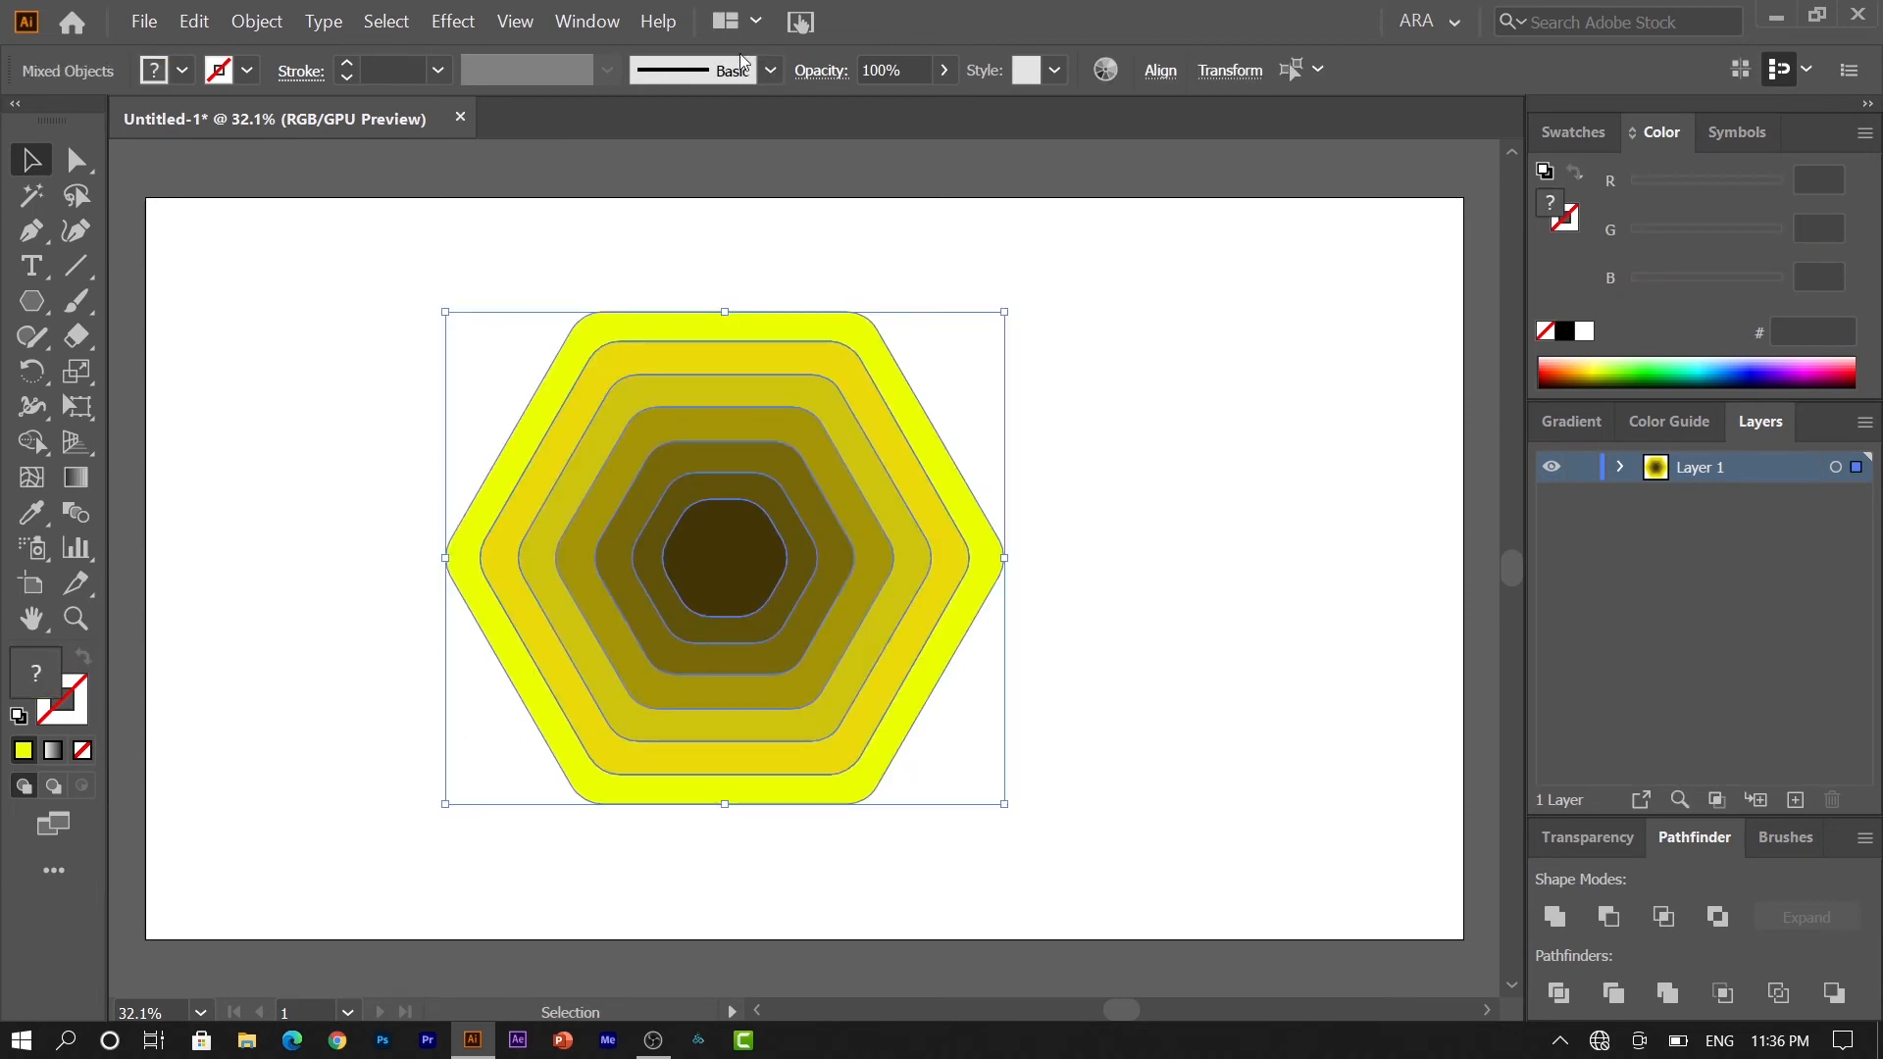
pyautogui.click(468, 20)
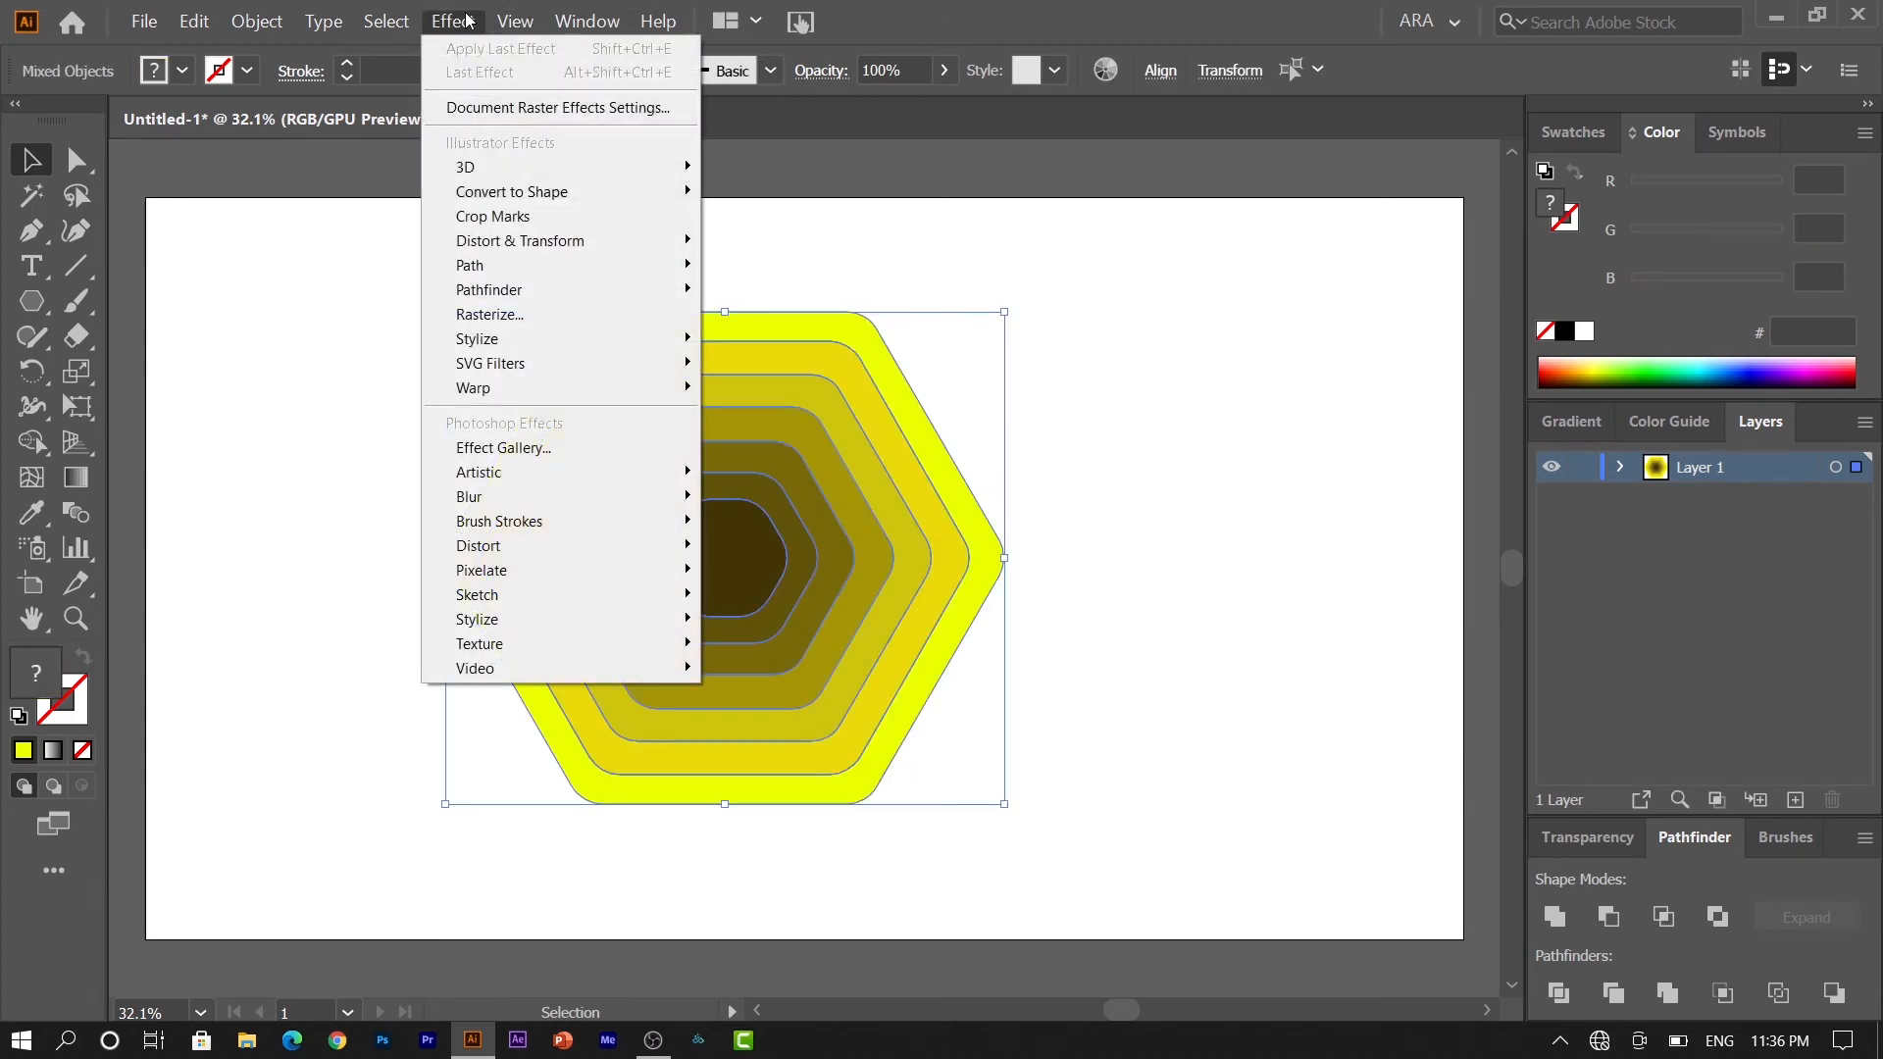
pyautogui.moveTo(659, 335)
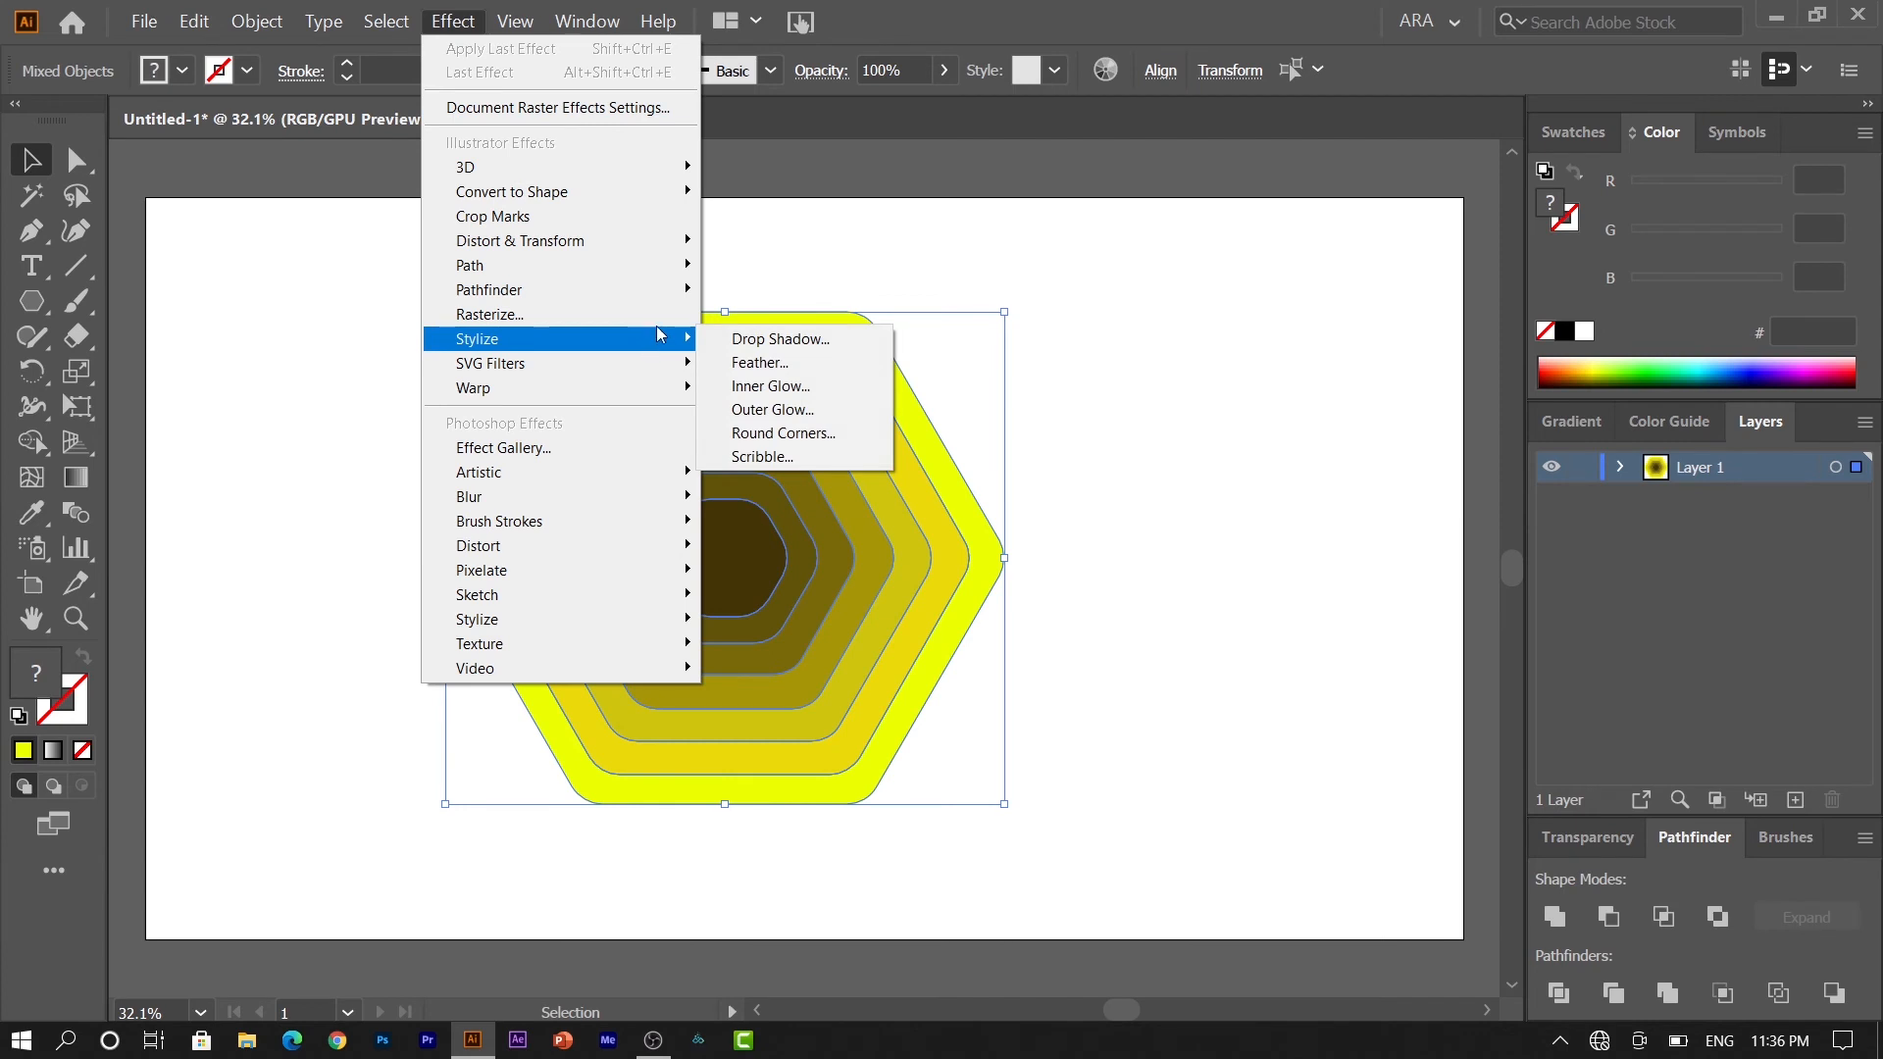
pyautogui.click(731, 345)
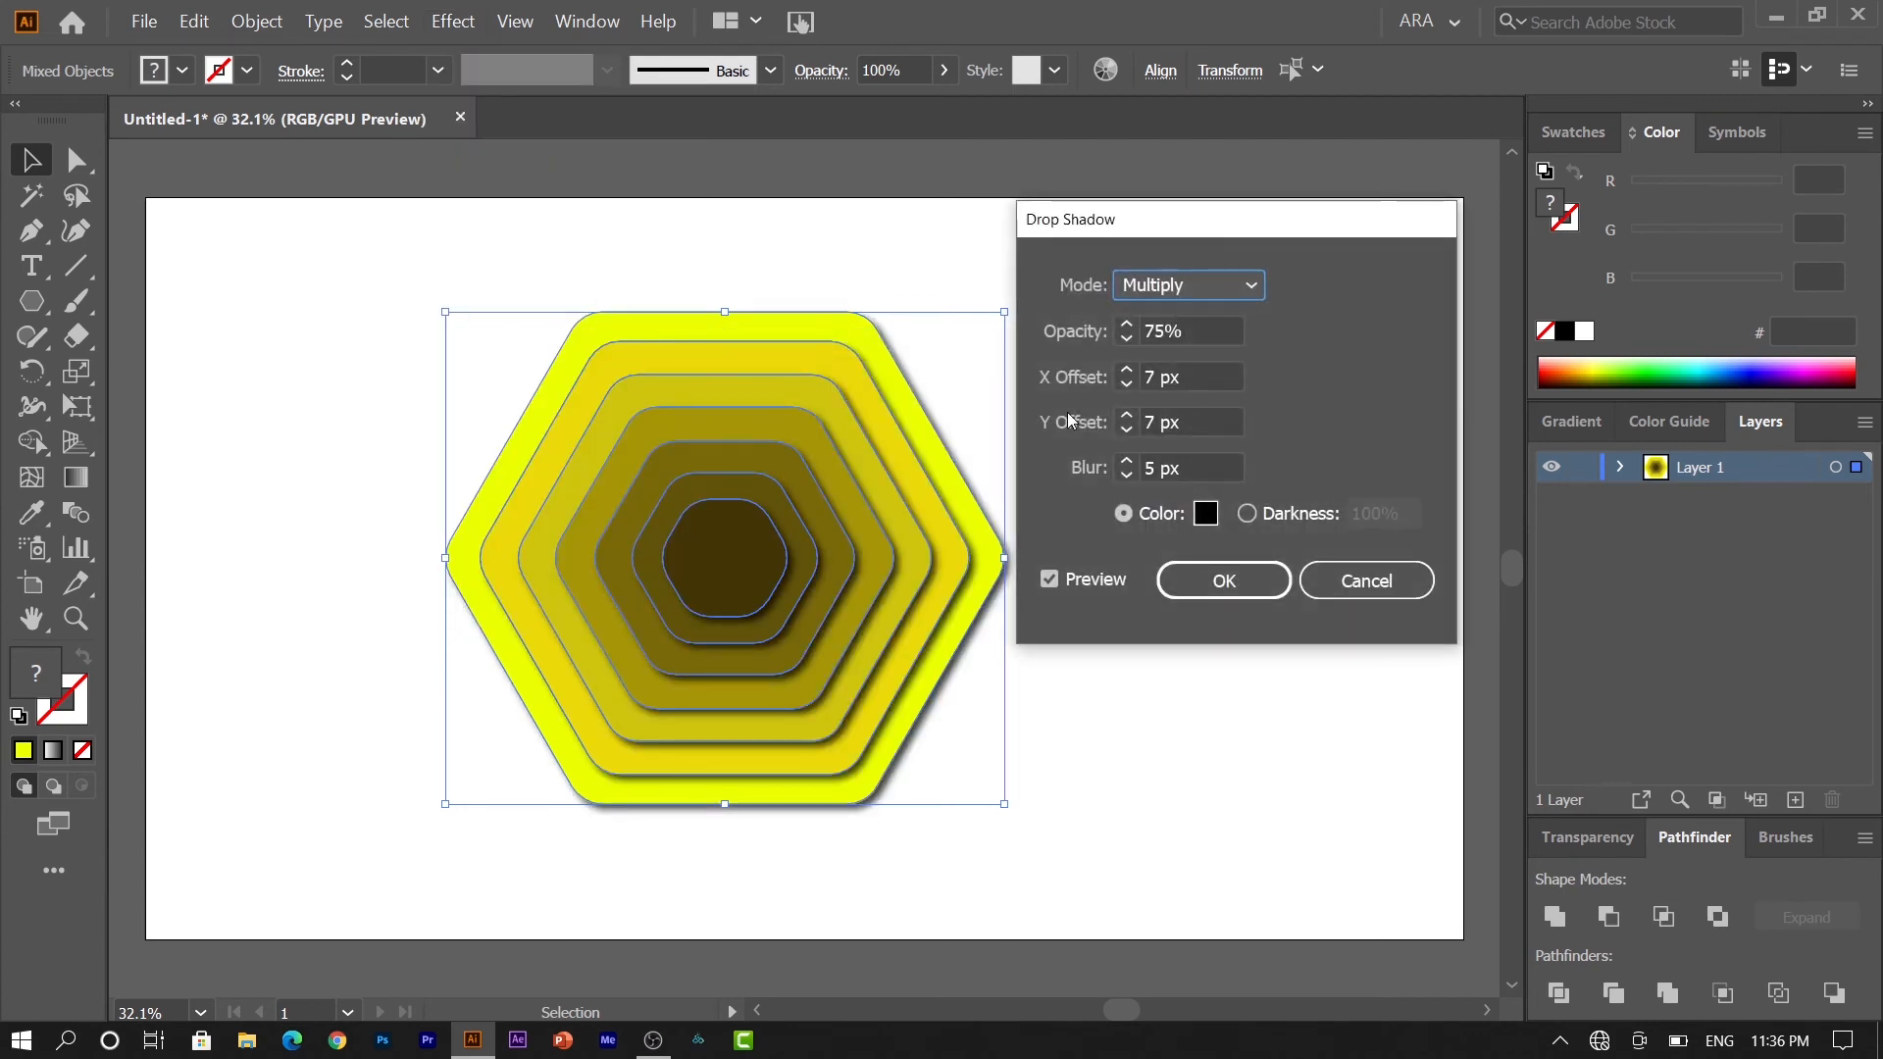
pyautogui.click(1187, 376)
pyautogui.click(1210, 330)
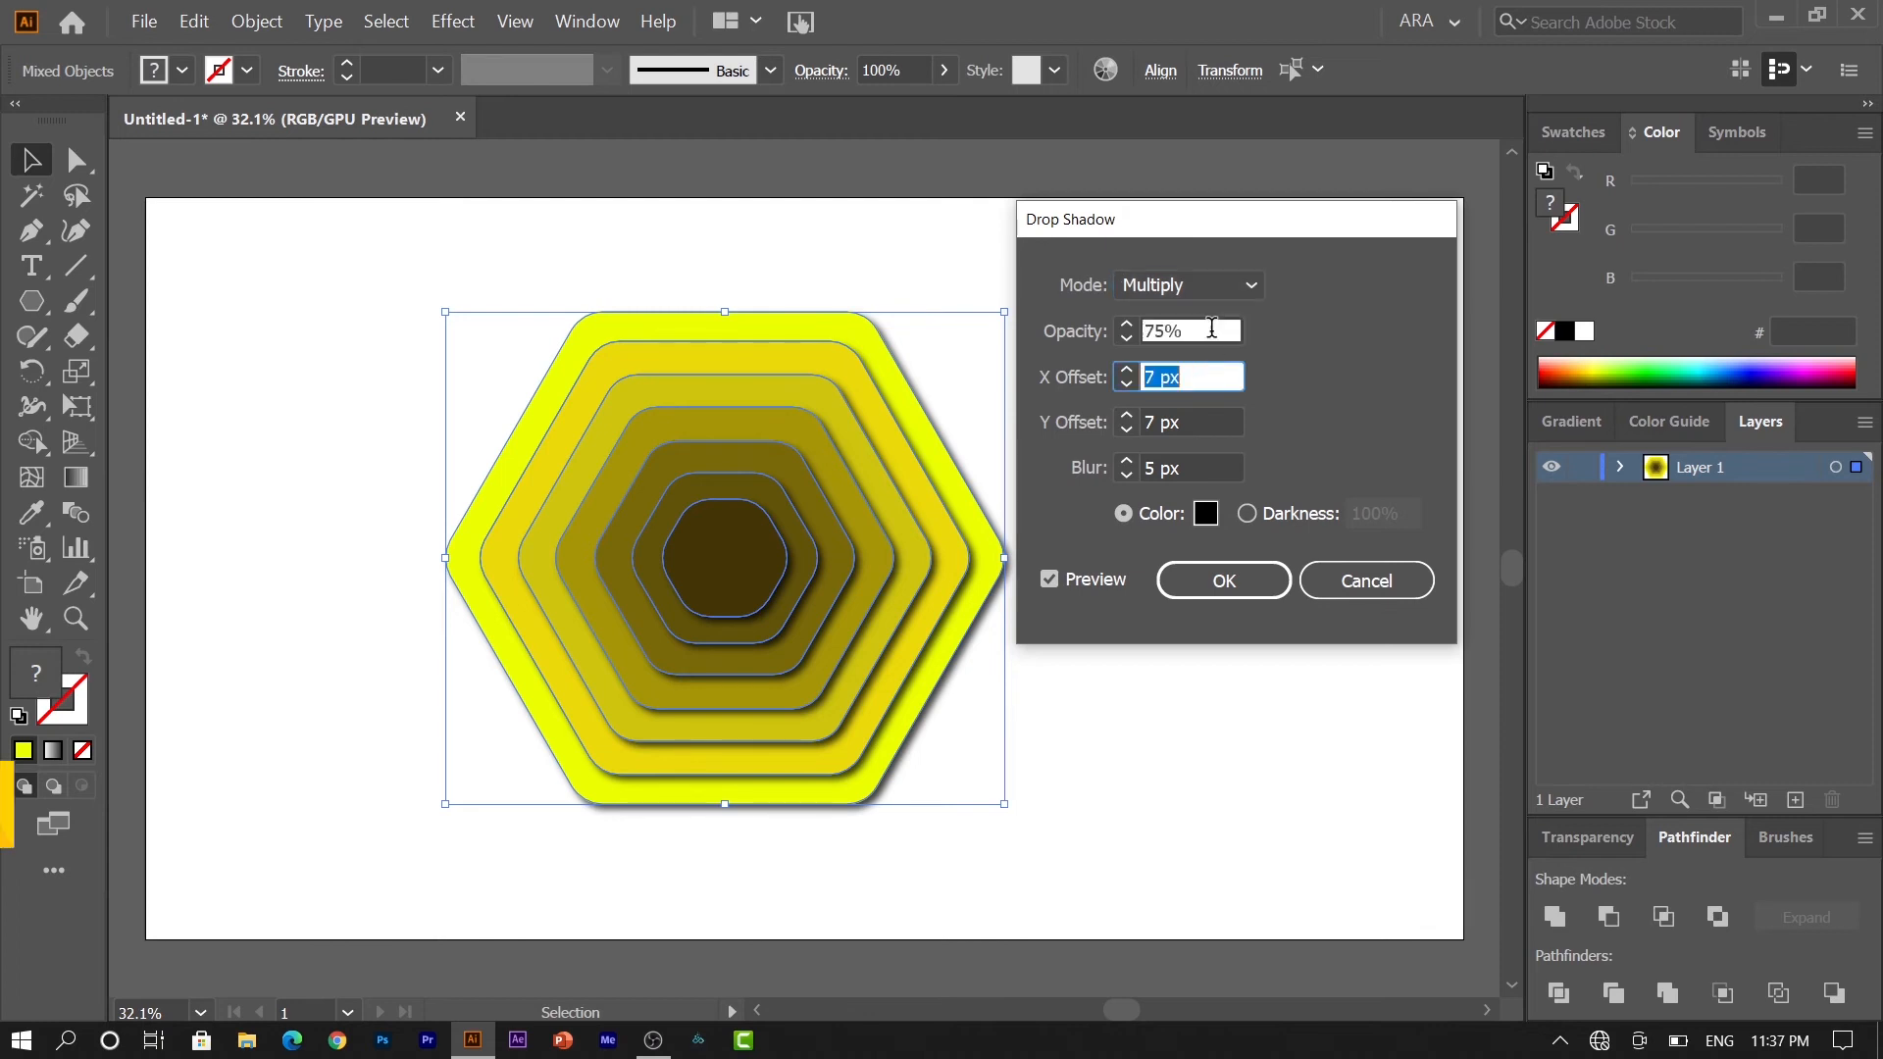
pyautogui.doubleClick(1211, 330)
pyautogui.write('50')
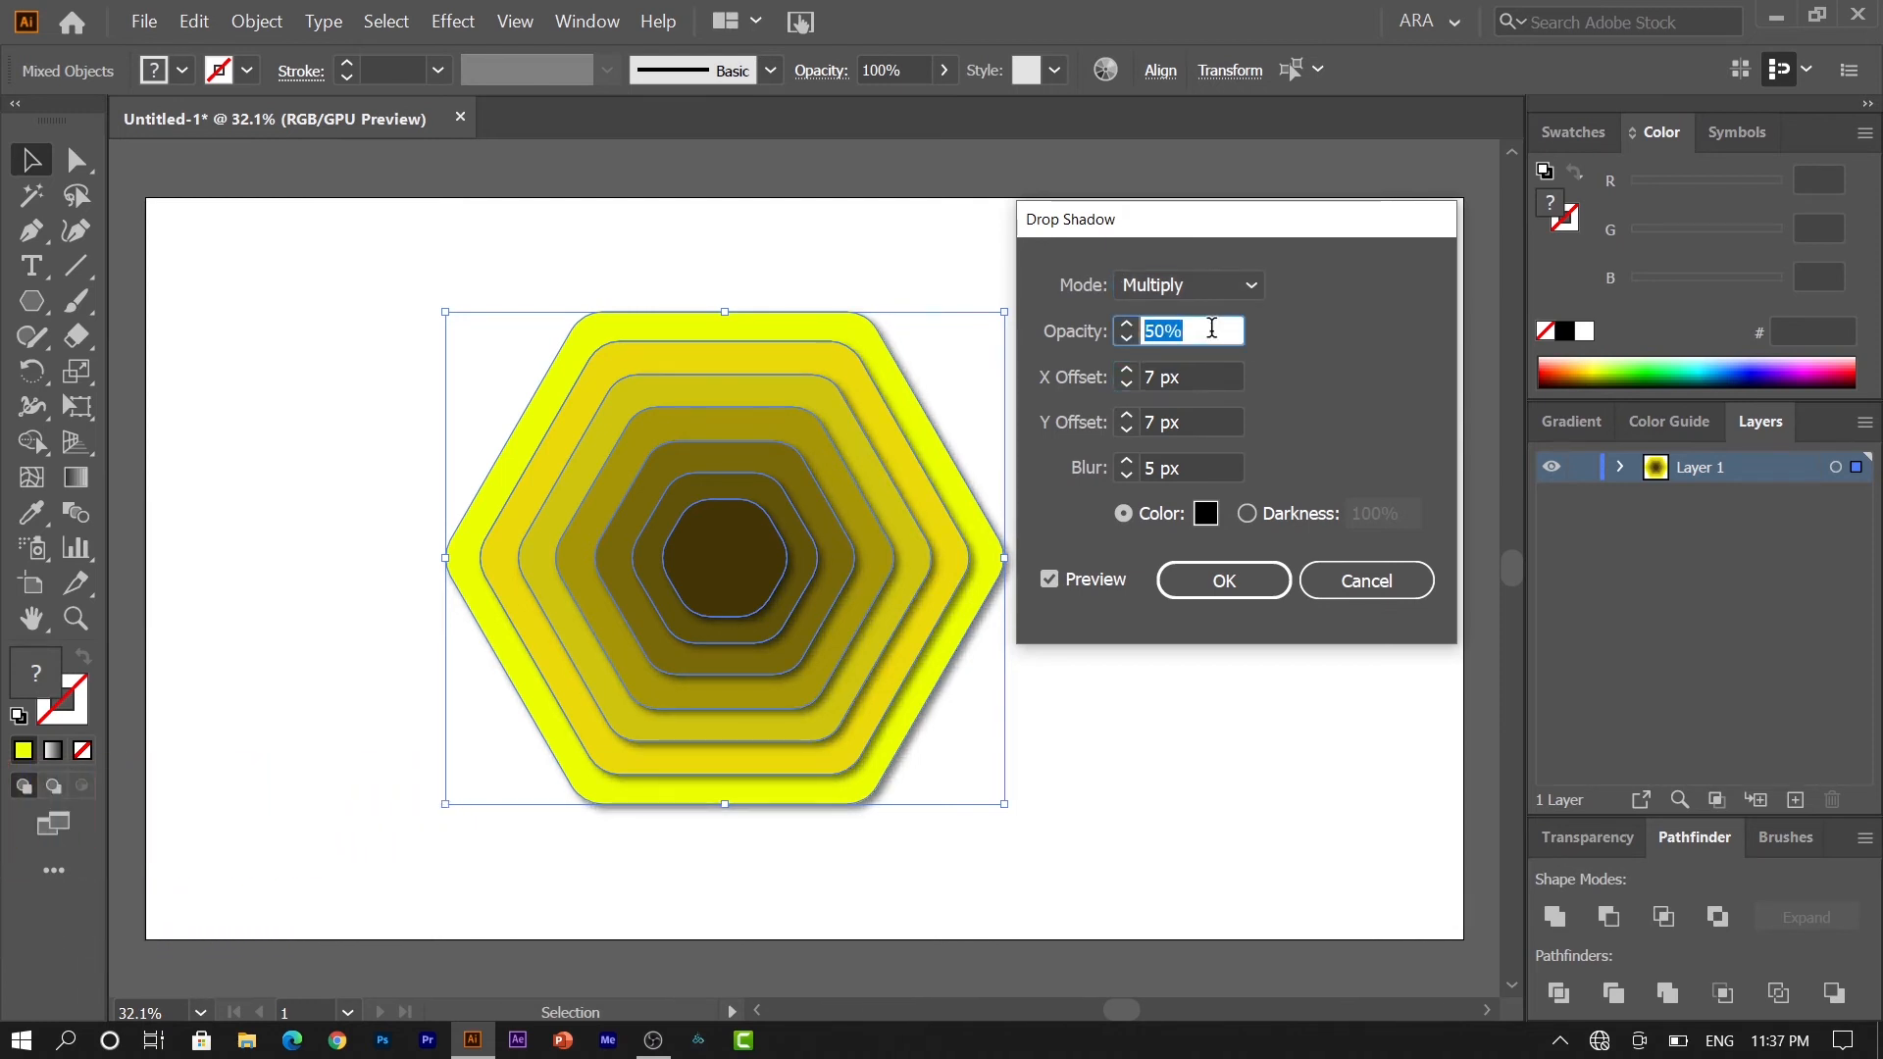
# Step: Set the shadow's X offset to -10 px, Y offset to -20 px and blur to 10 px, and apply the effect
pyautogui.click(1205, 369)
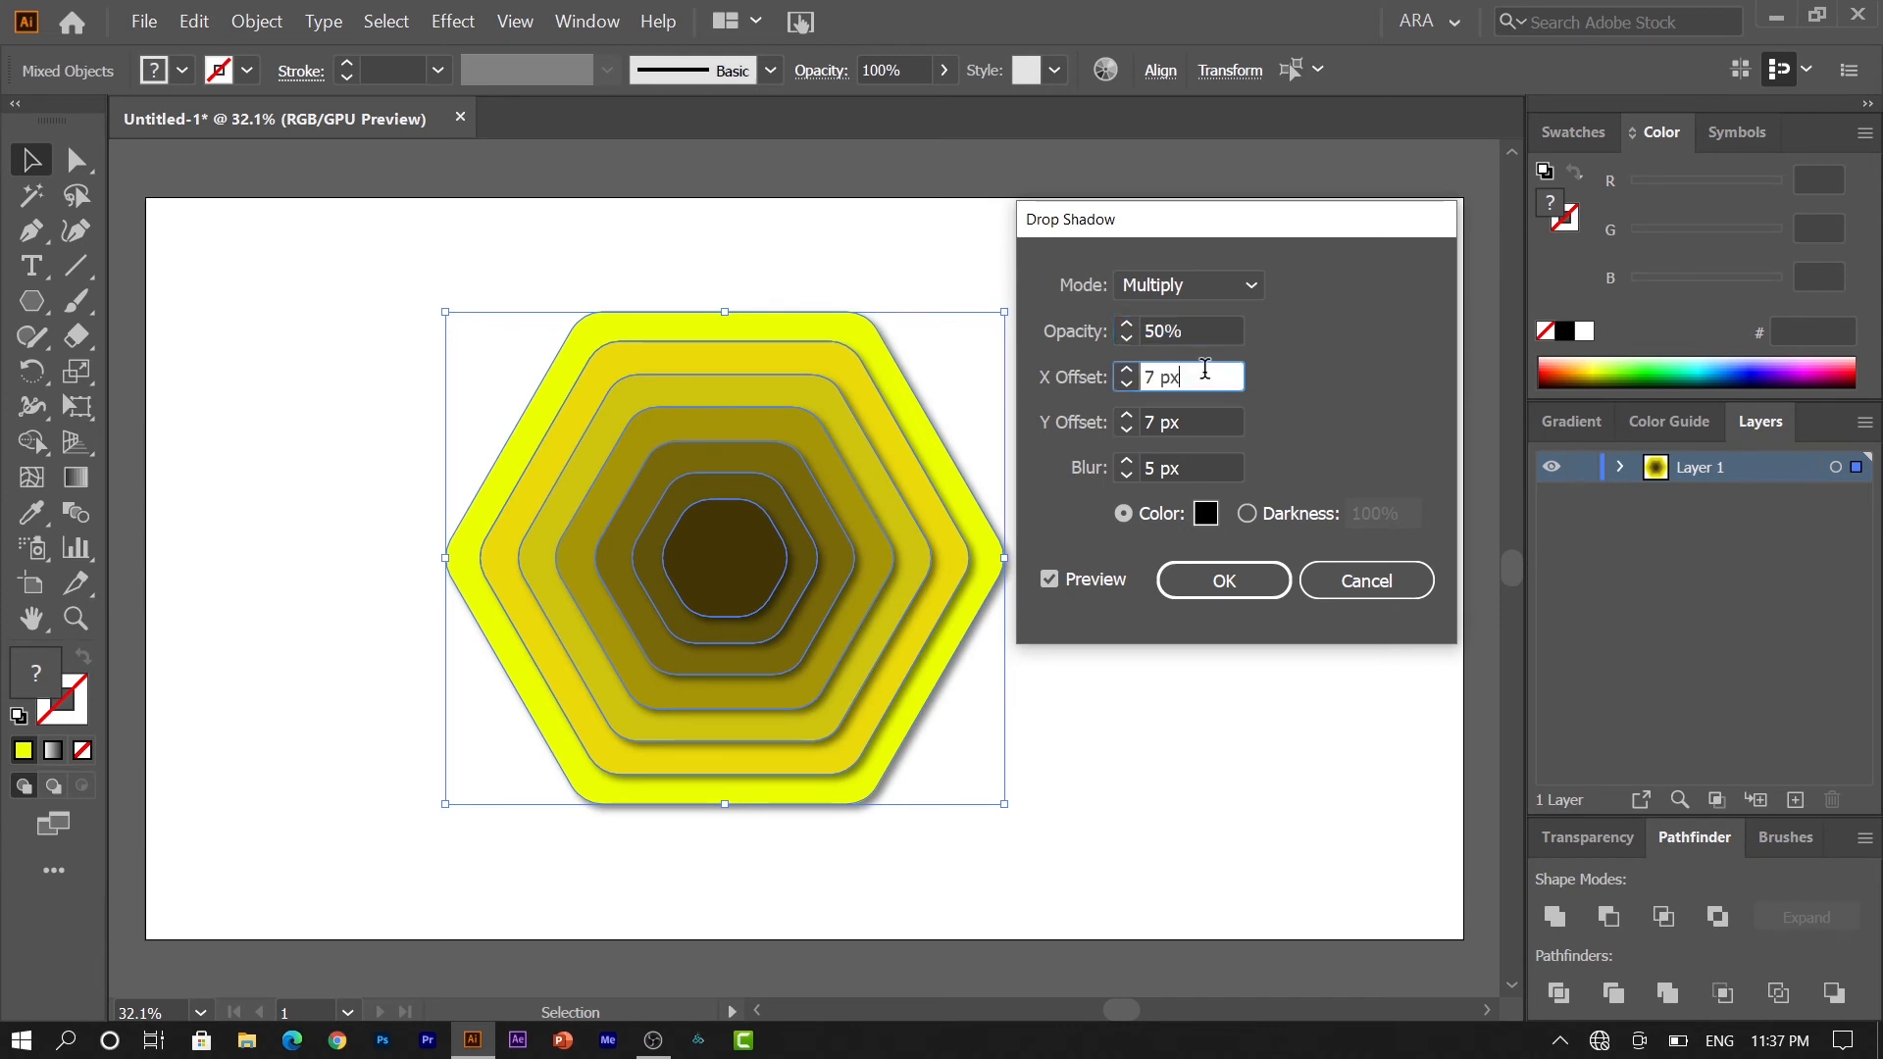
pyautogui.doubleClick(1205, 369)
pyautogui.write('0')
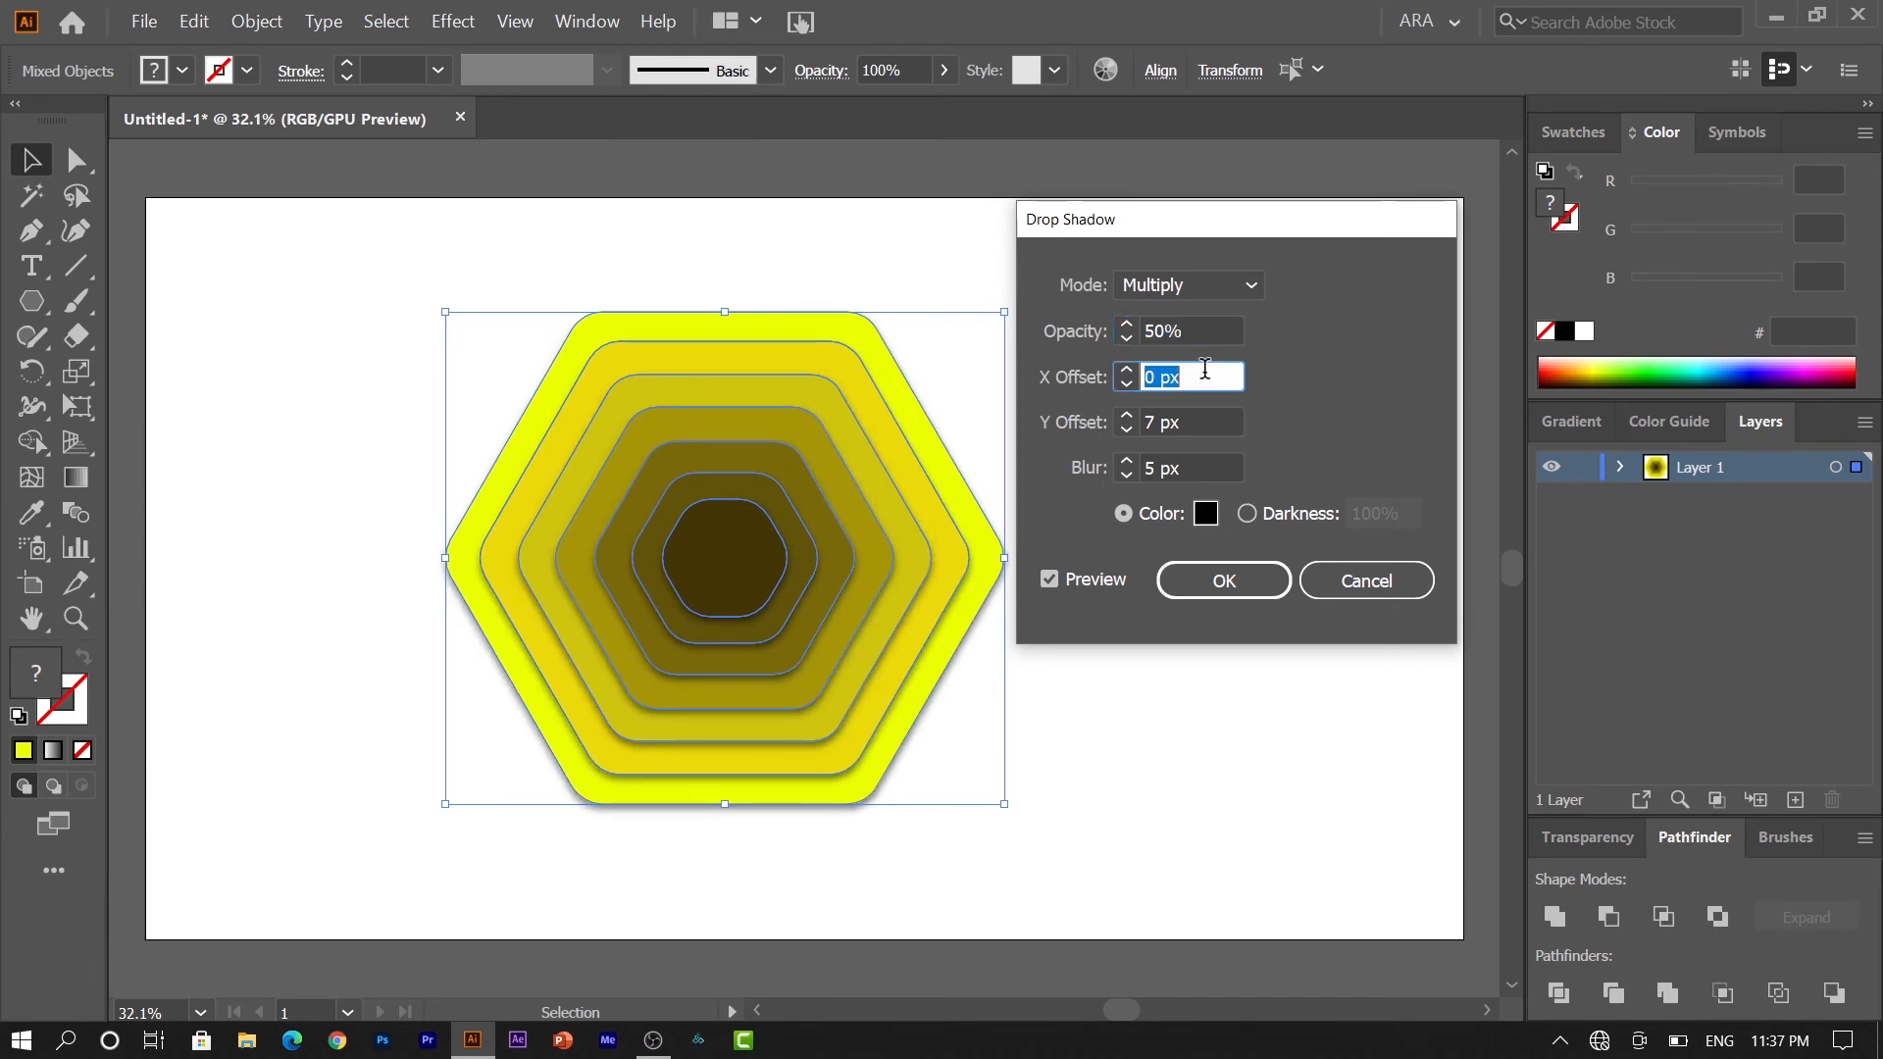
pyautogui.write('-10')
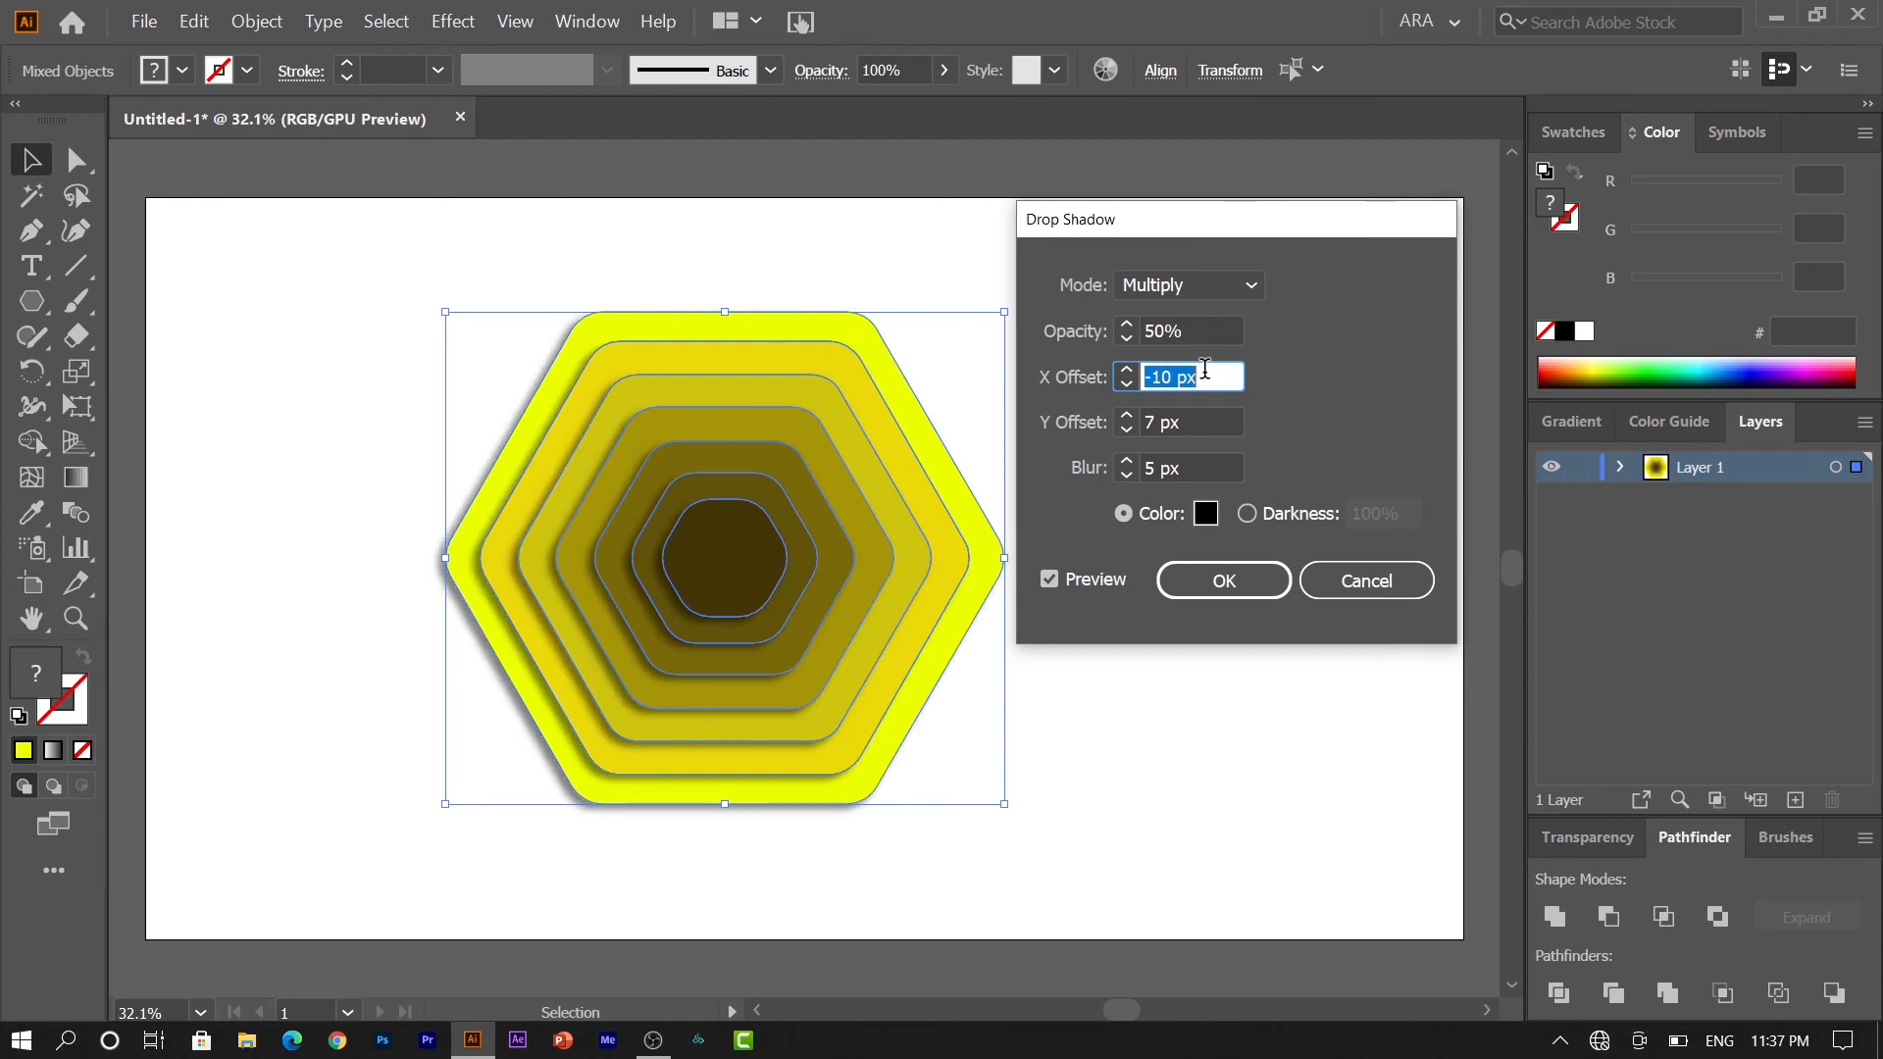
pyautogui.click(1205, 424)
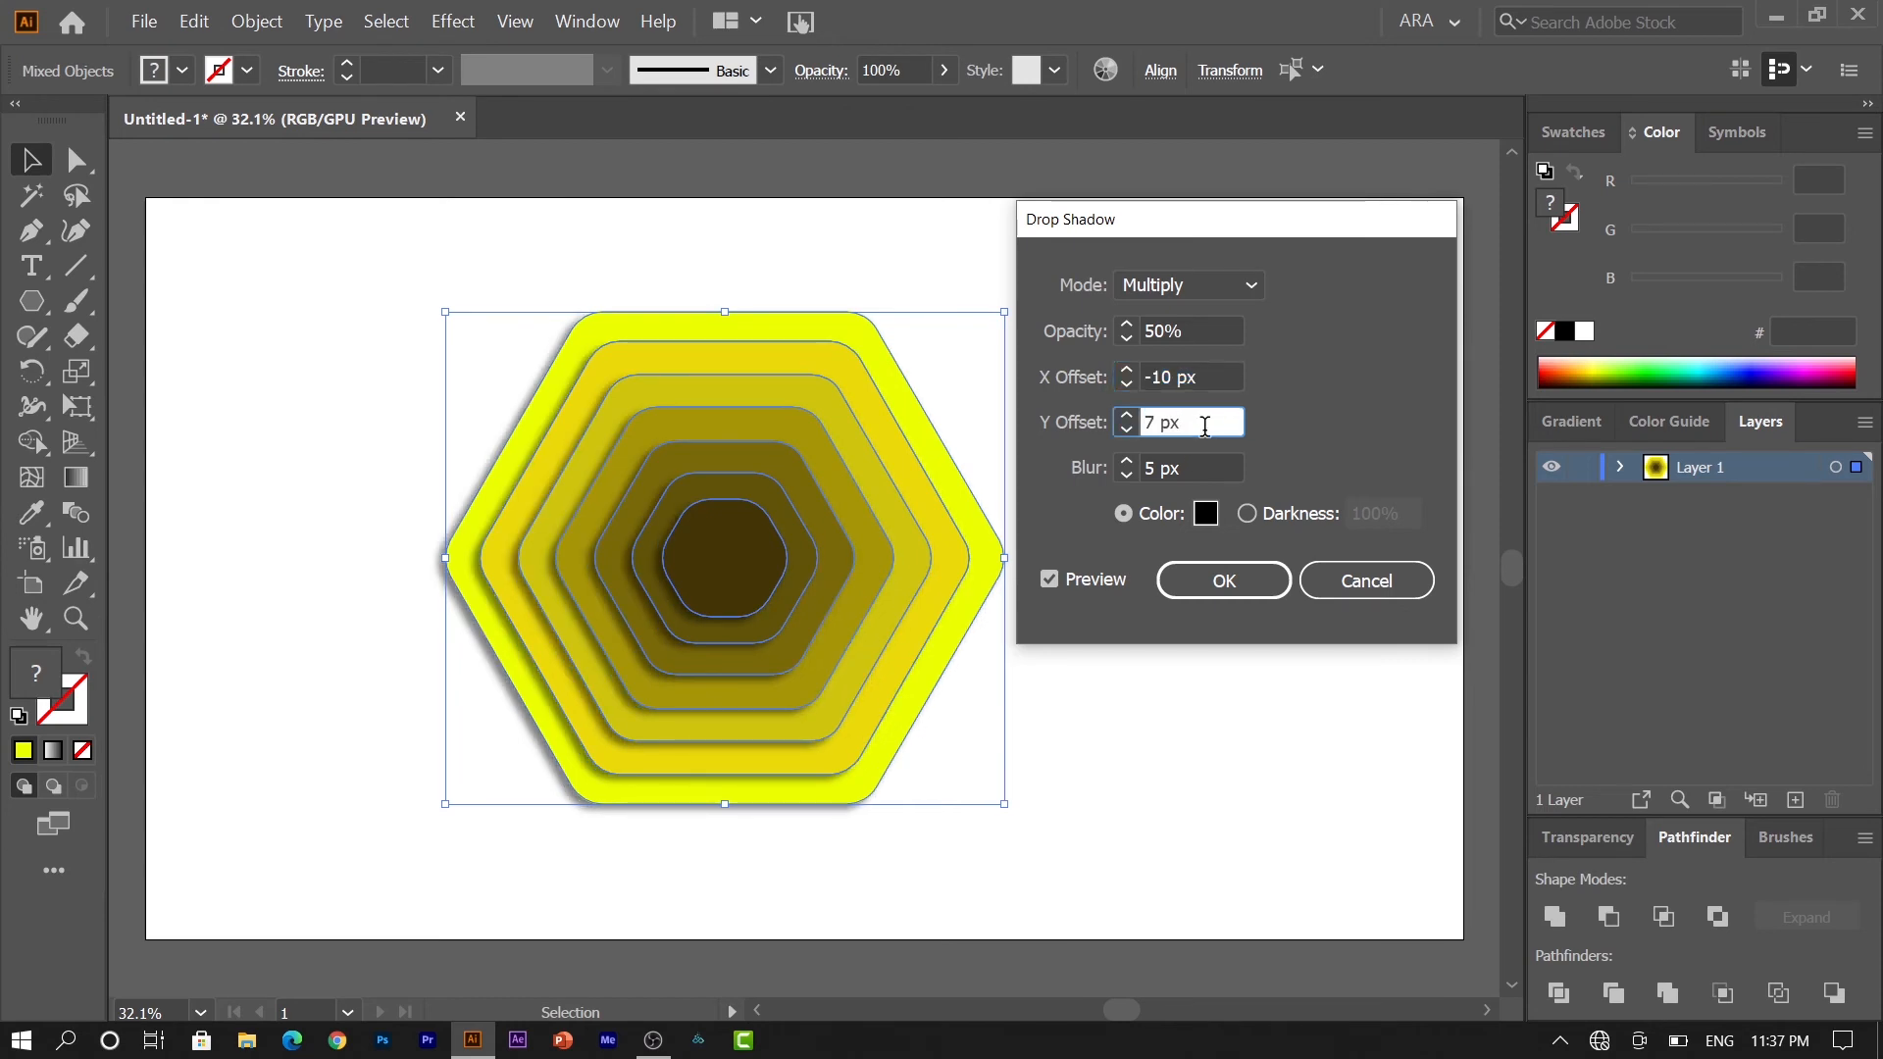
pyautogui.write('-10')
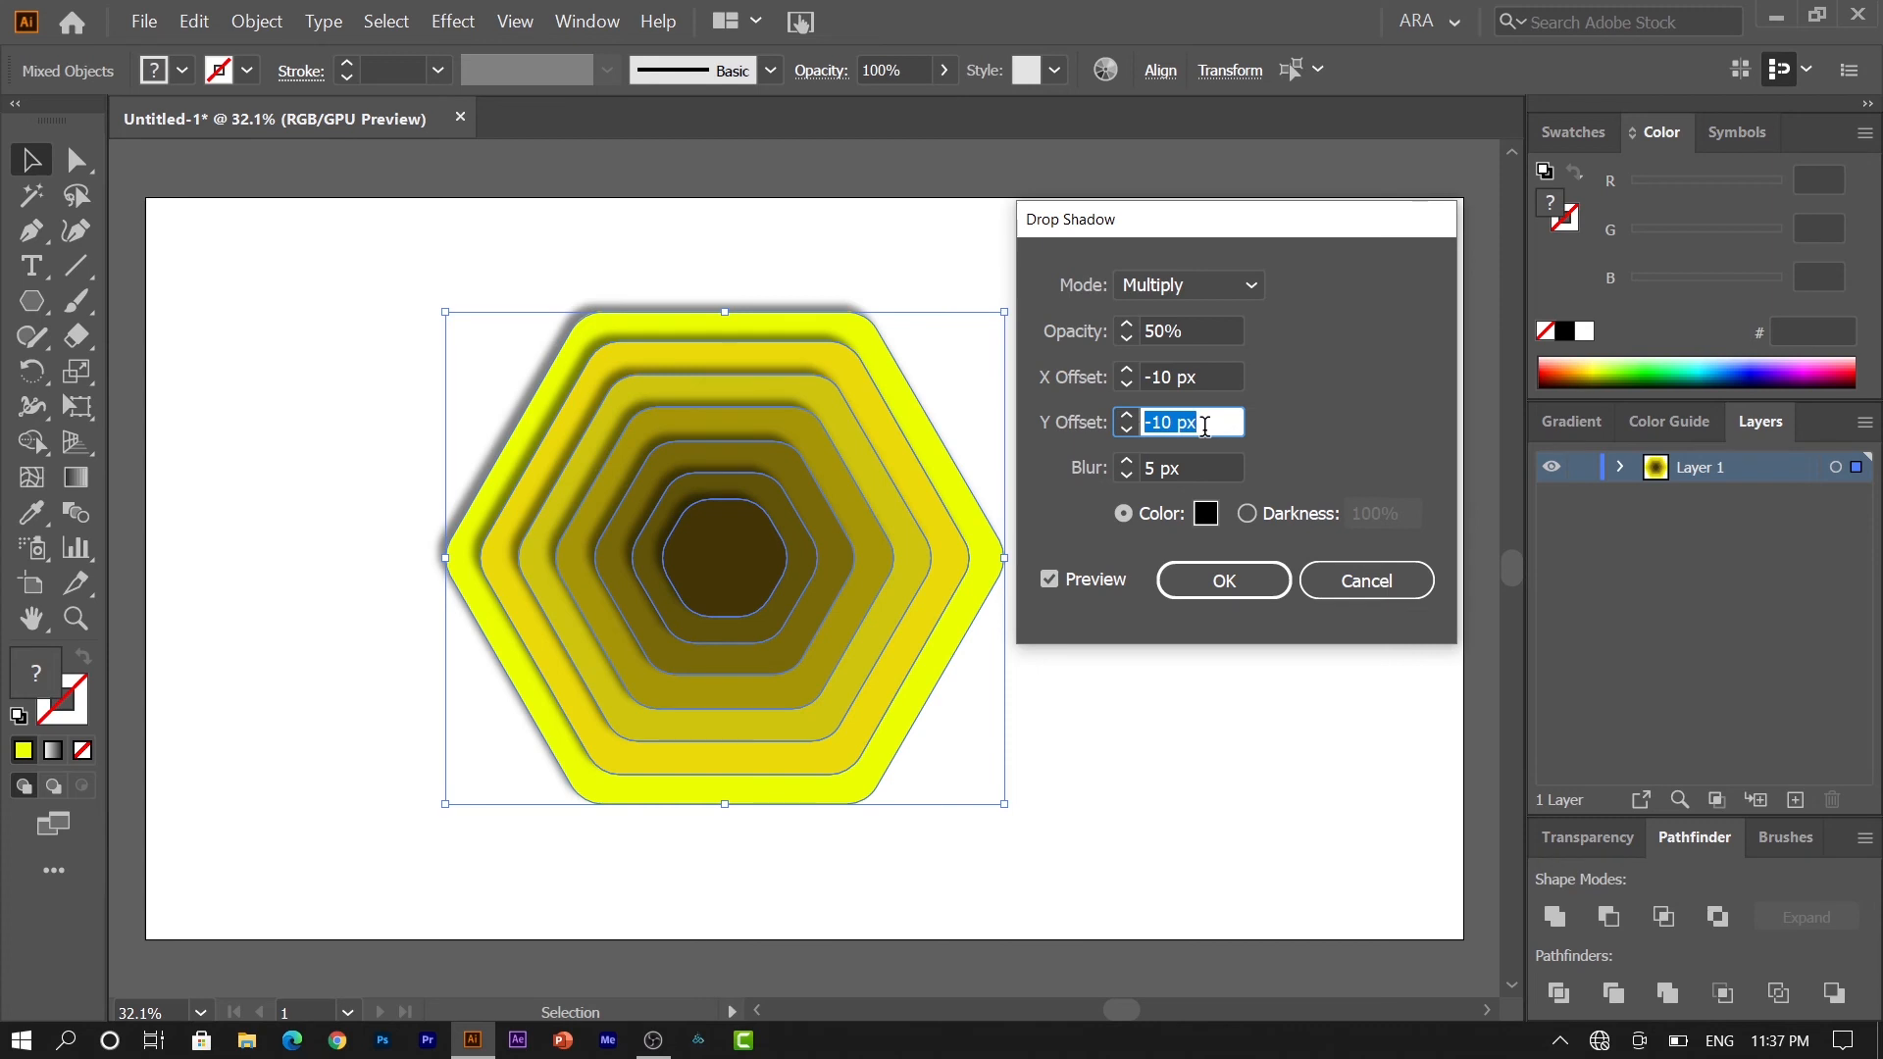
pyautogui.hotkey('shift', 'Down')
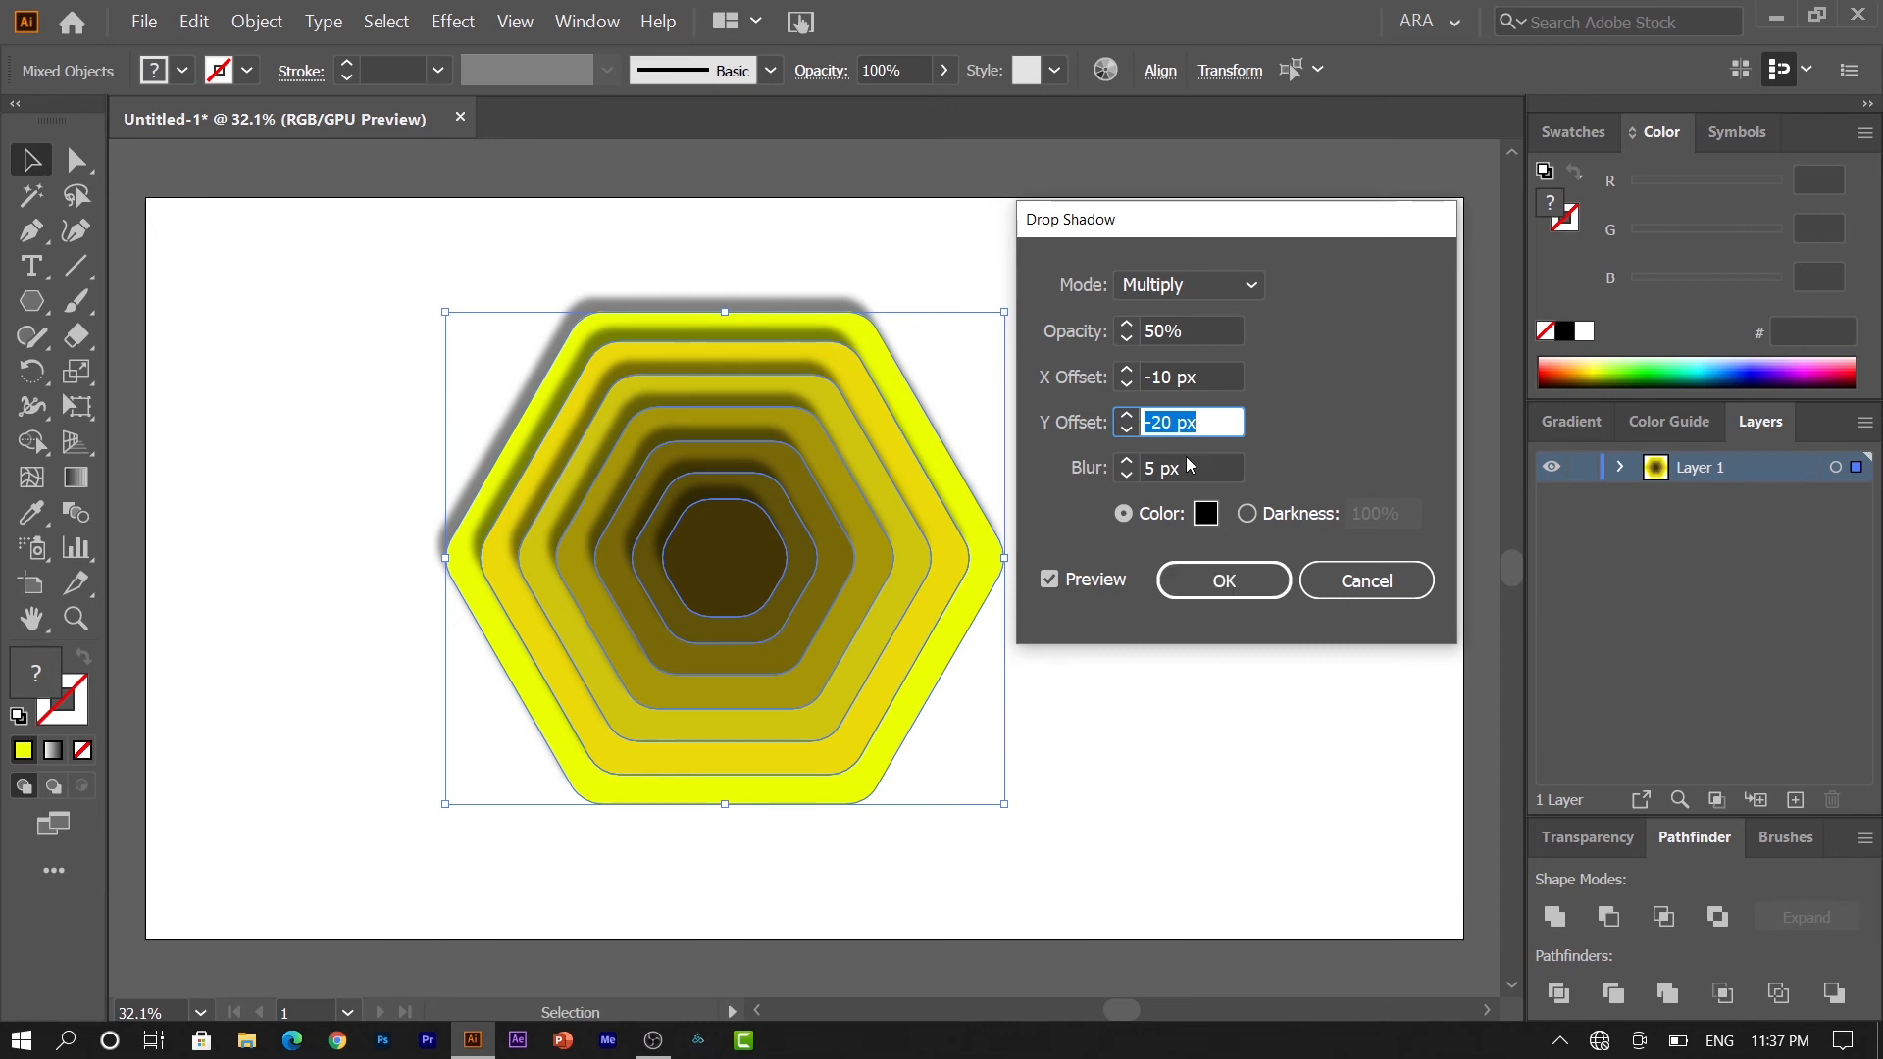
pyautogui.click(1189, 463)
pyautogui.press('Up')
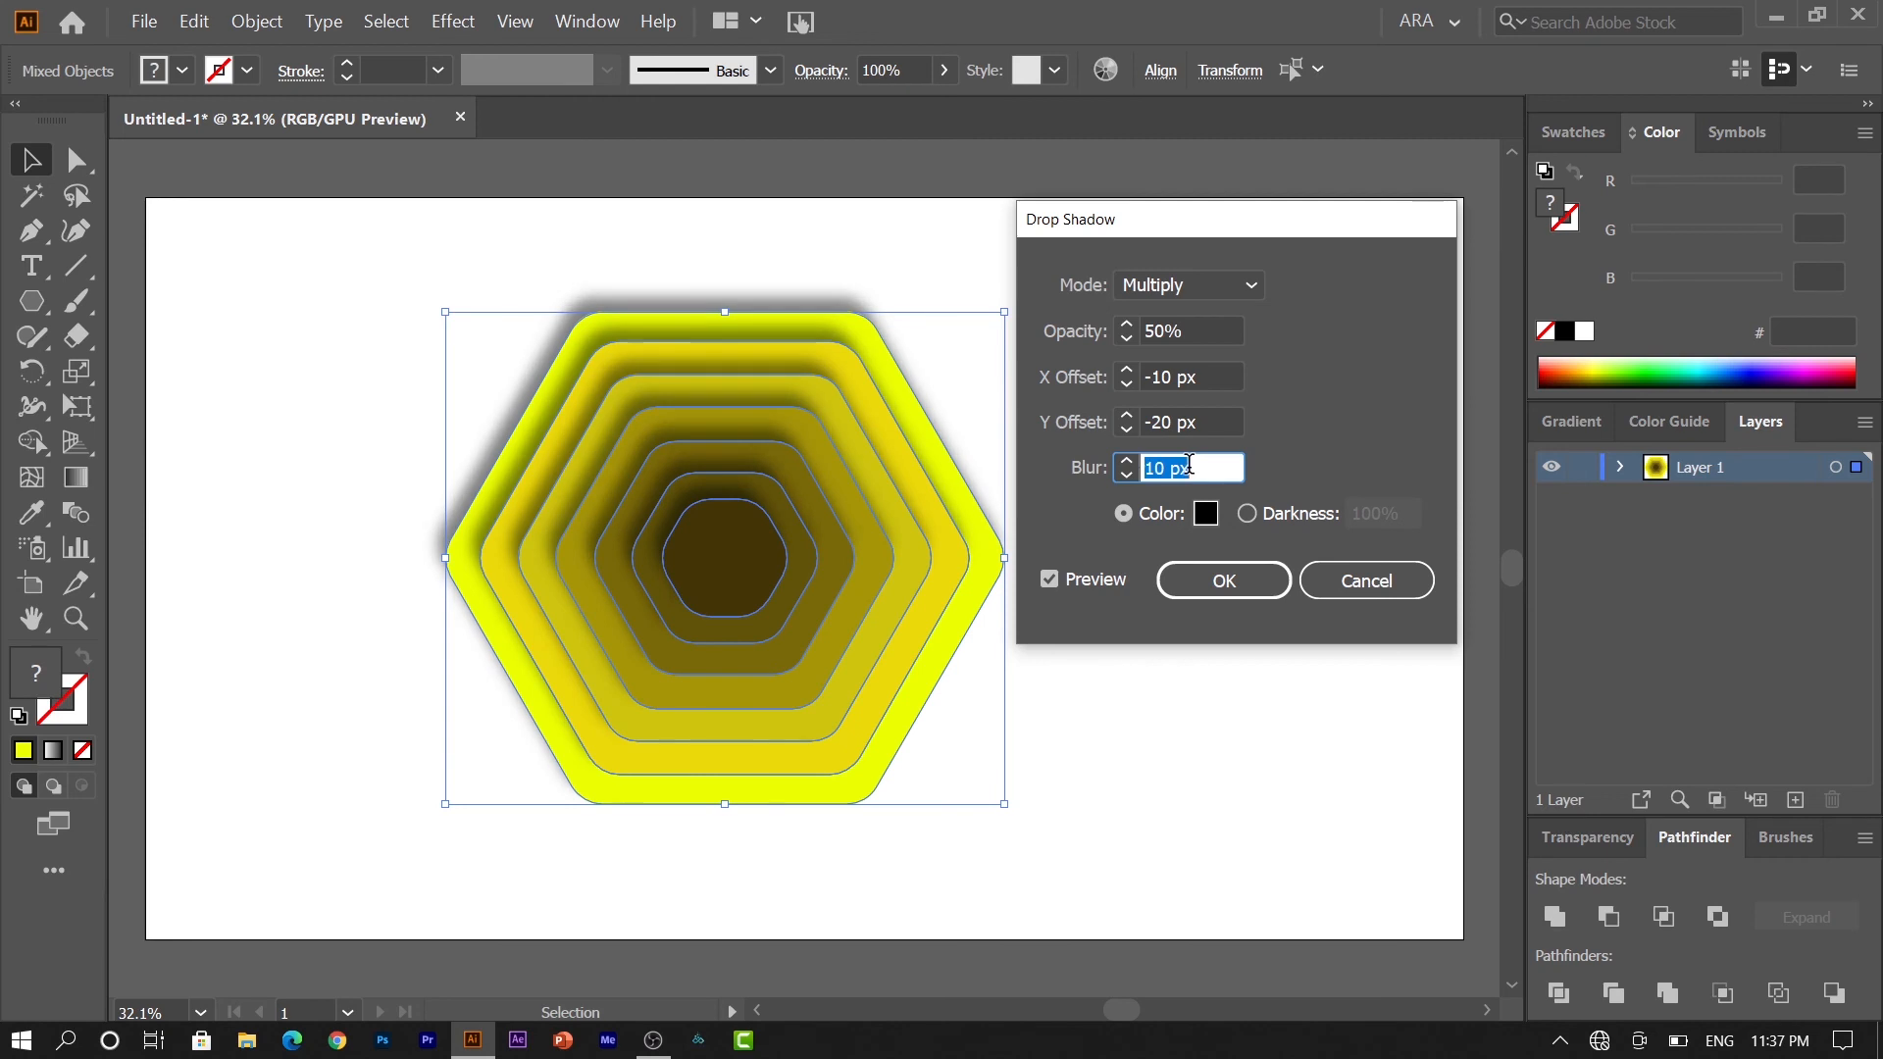
pyautogui.click(1226, 579)
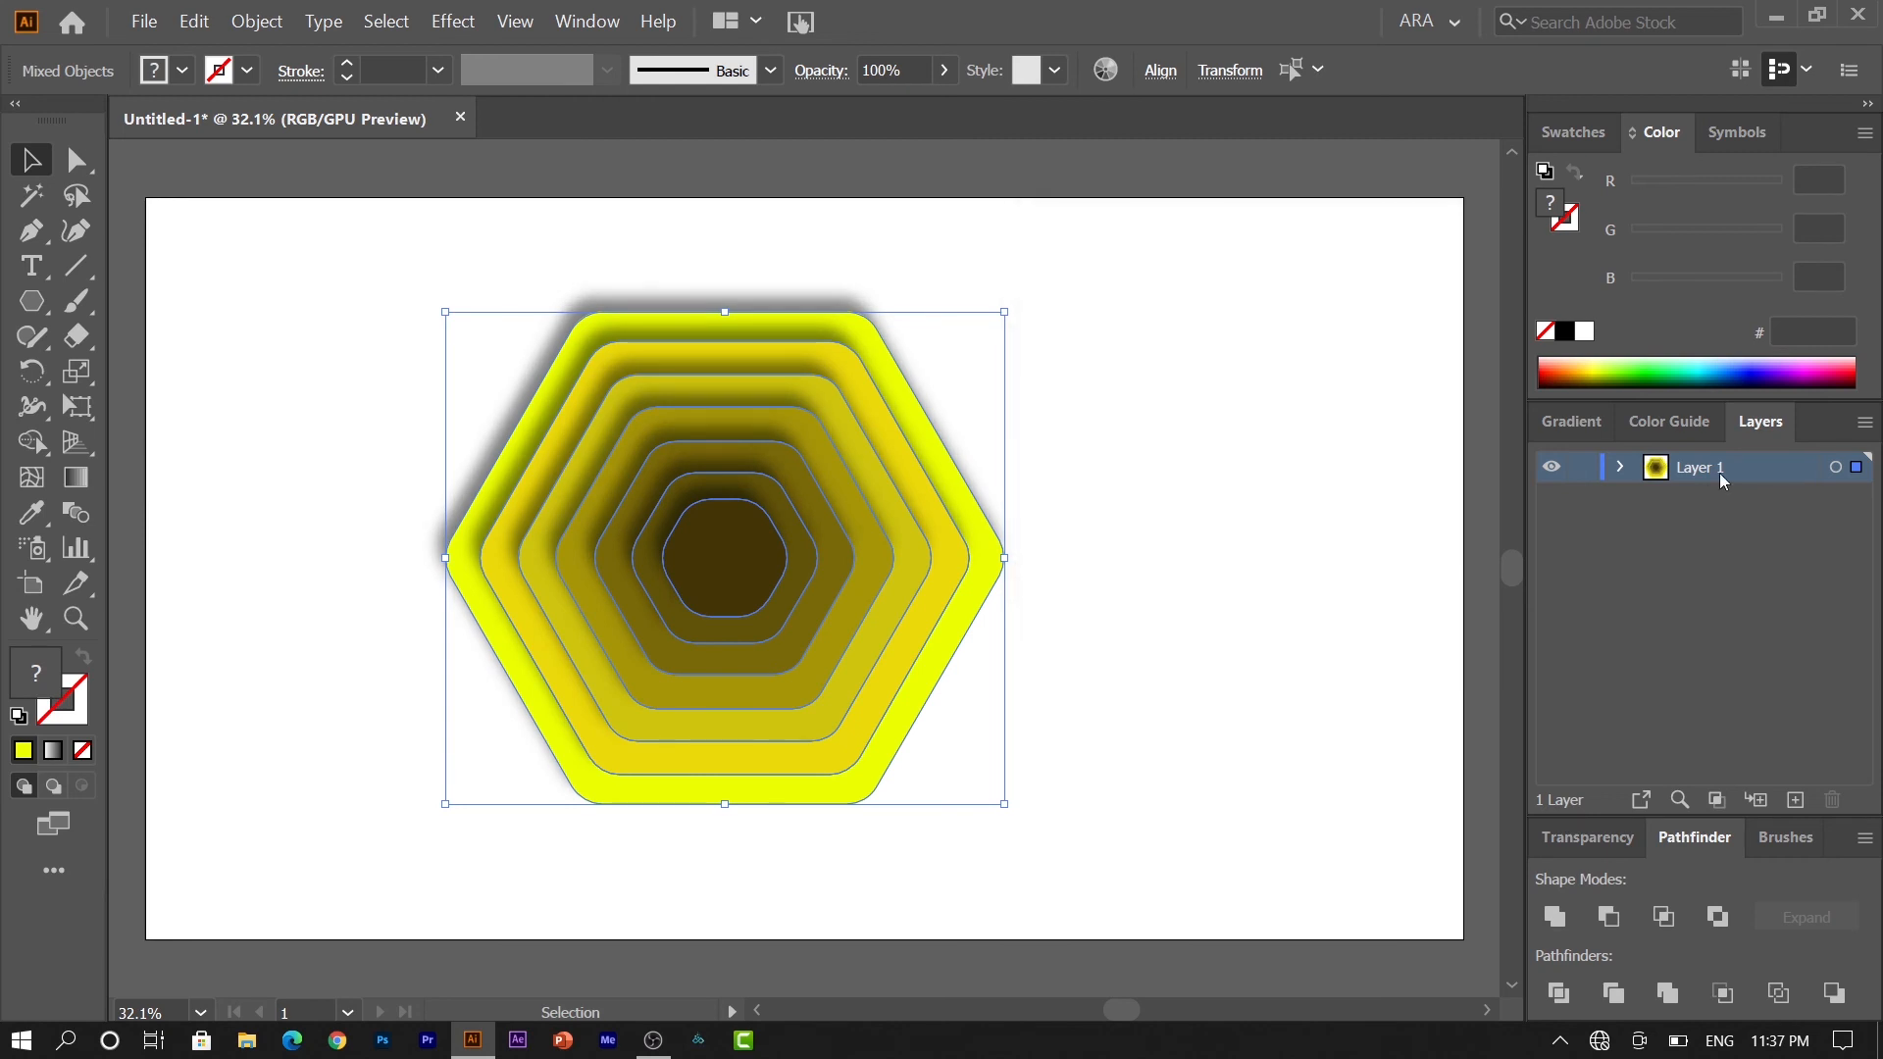
# Step: Reverse the stacking order of the shapes in Layer 1 so the outermost ring is on top and the innermost hexagon at the bottom
pyautogui.click(1620, 468)
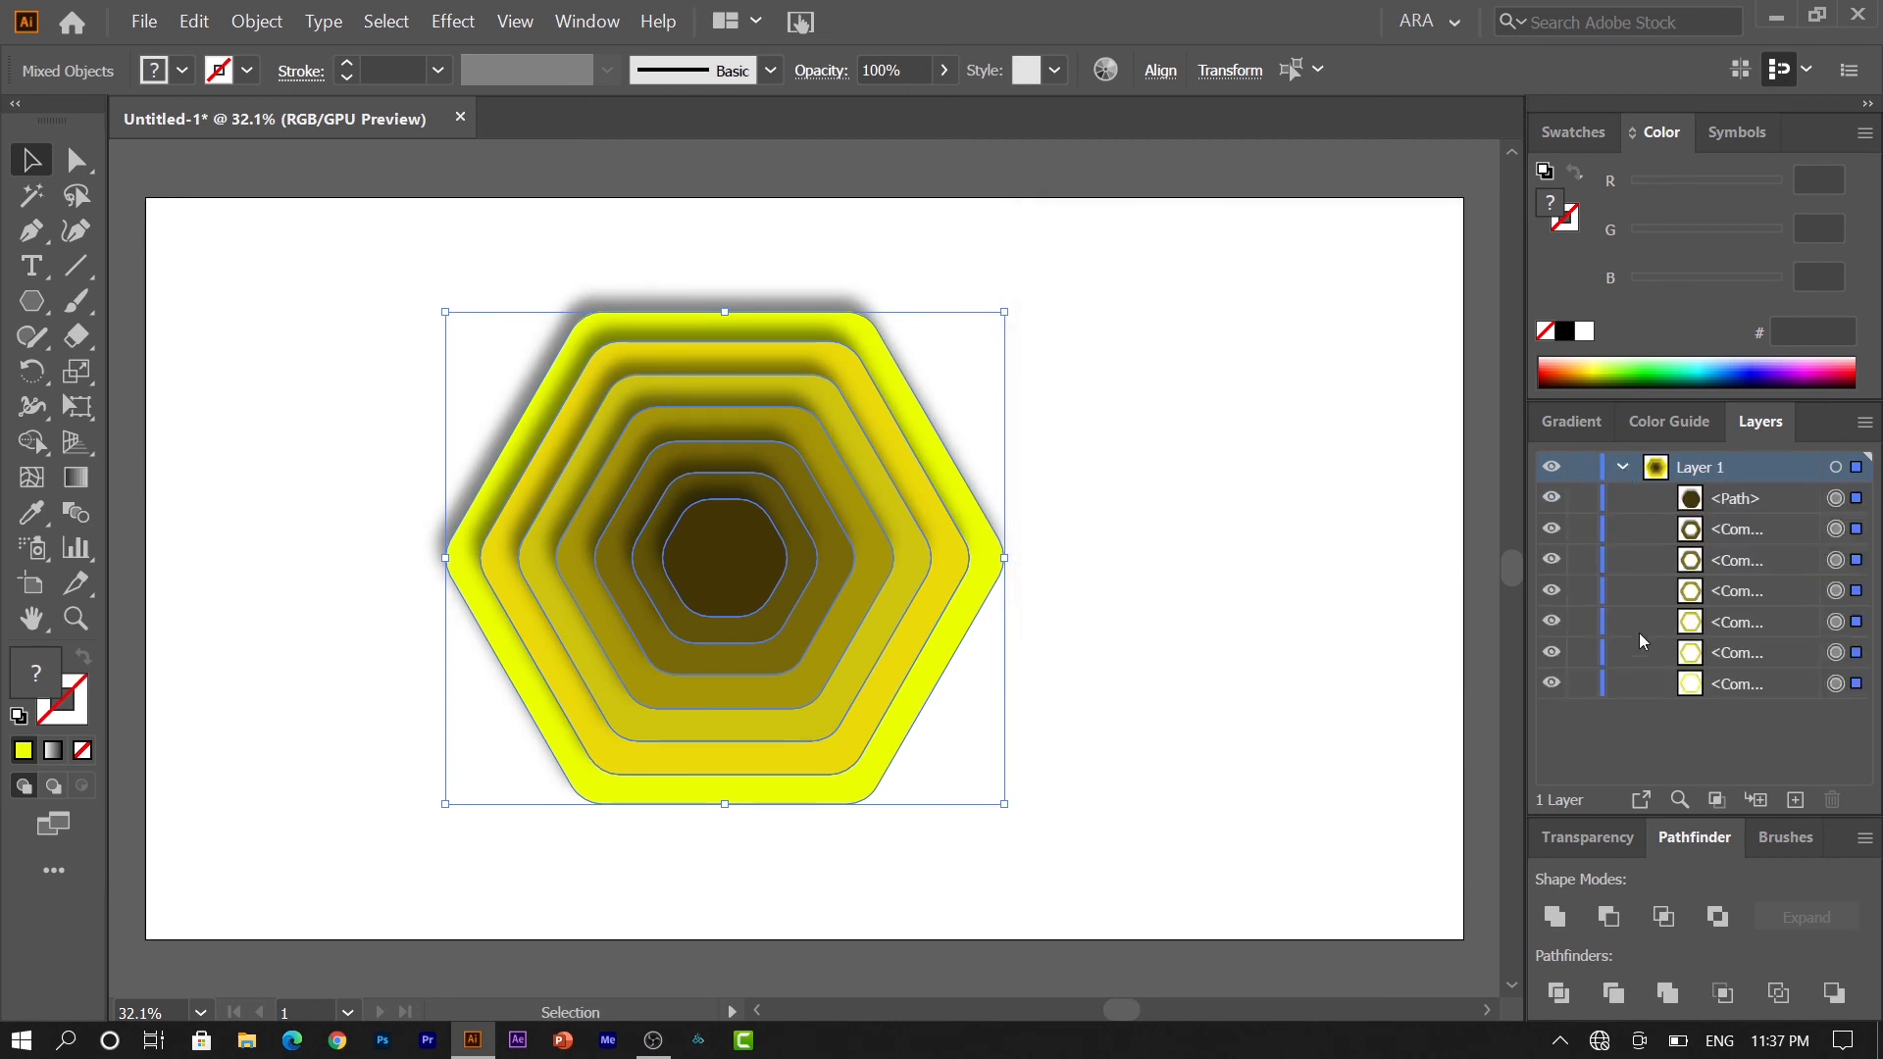
pyautogui.moveTo(1700, 693); pyautogui.dragTo(1720, 492)
pyautogui.moveTo(1719, 489); pyautogui.dragTo(1721, 484)
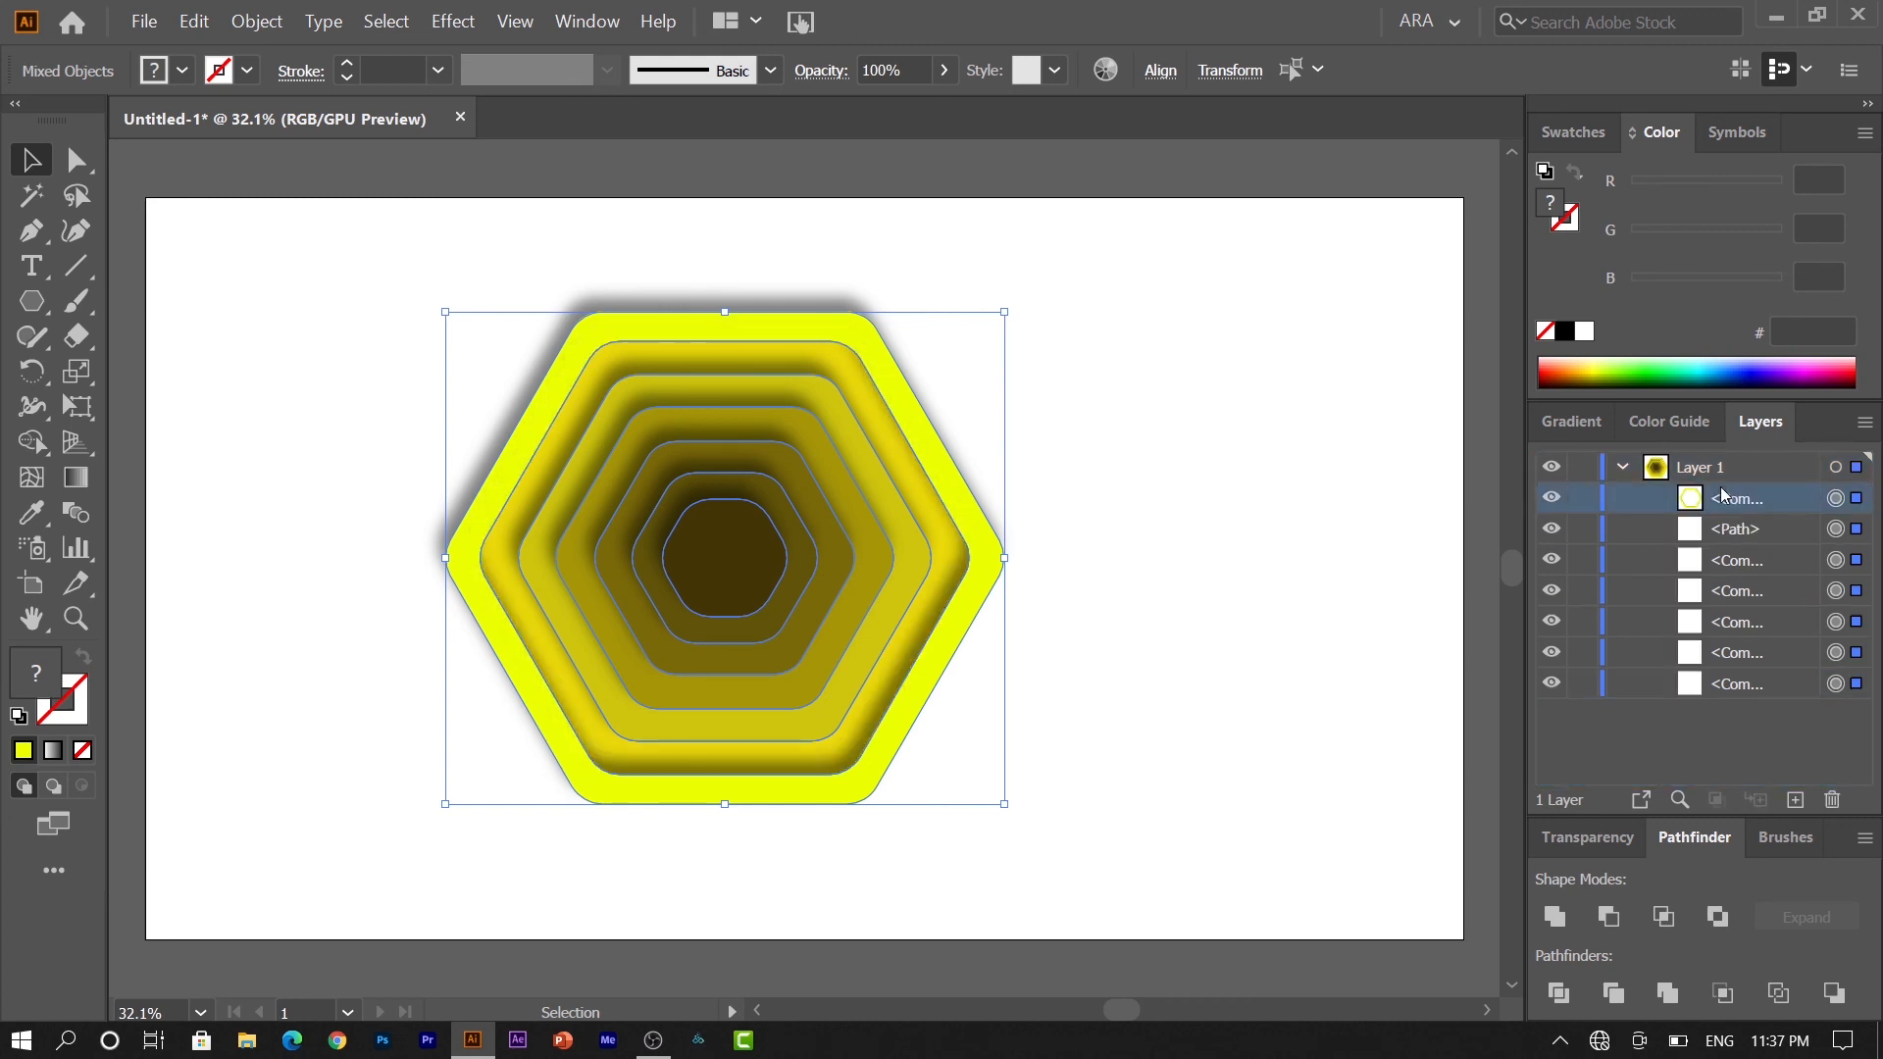
pyautogui.moveTo(1704, 684); pyautogui.dragTo(1718, 525)
pyautogui.moveTo(1697, 695); pyautogui.dragTo(1711, 557)
pyautogui.moveTo(1698, 691); pyautogui.dragTo(1707, 618)
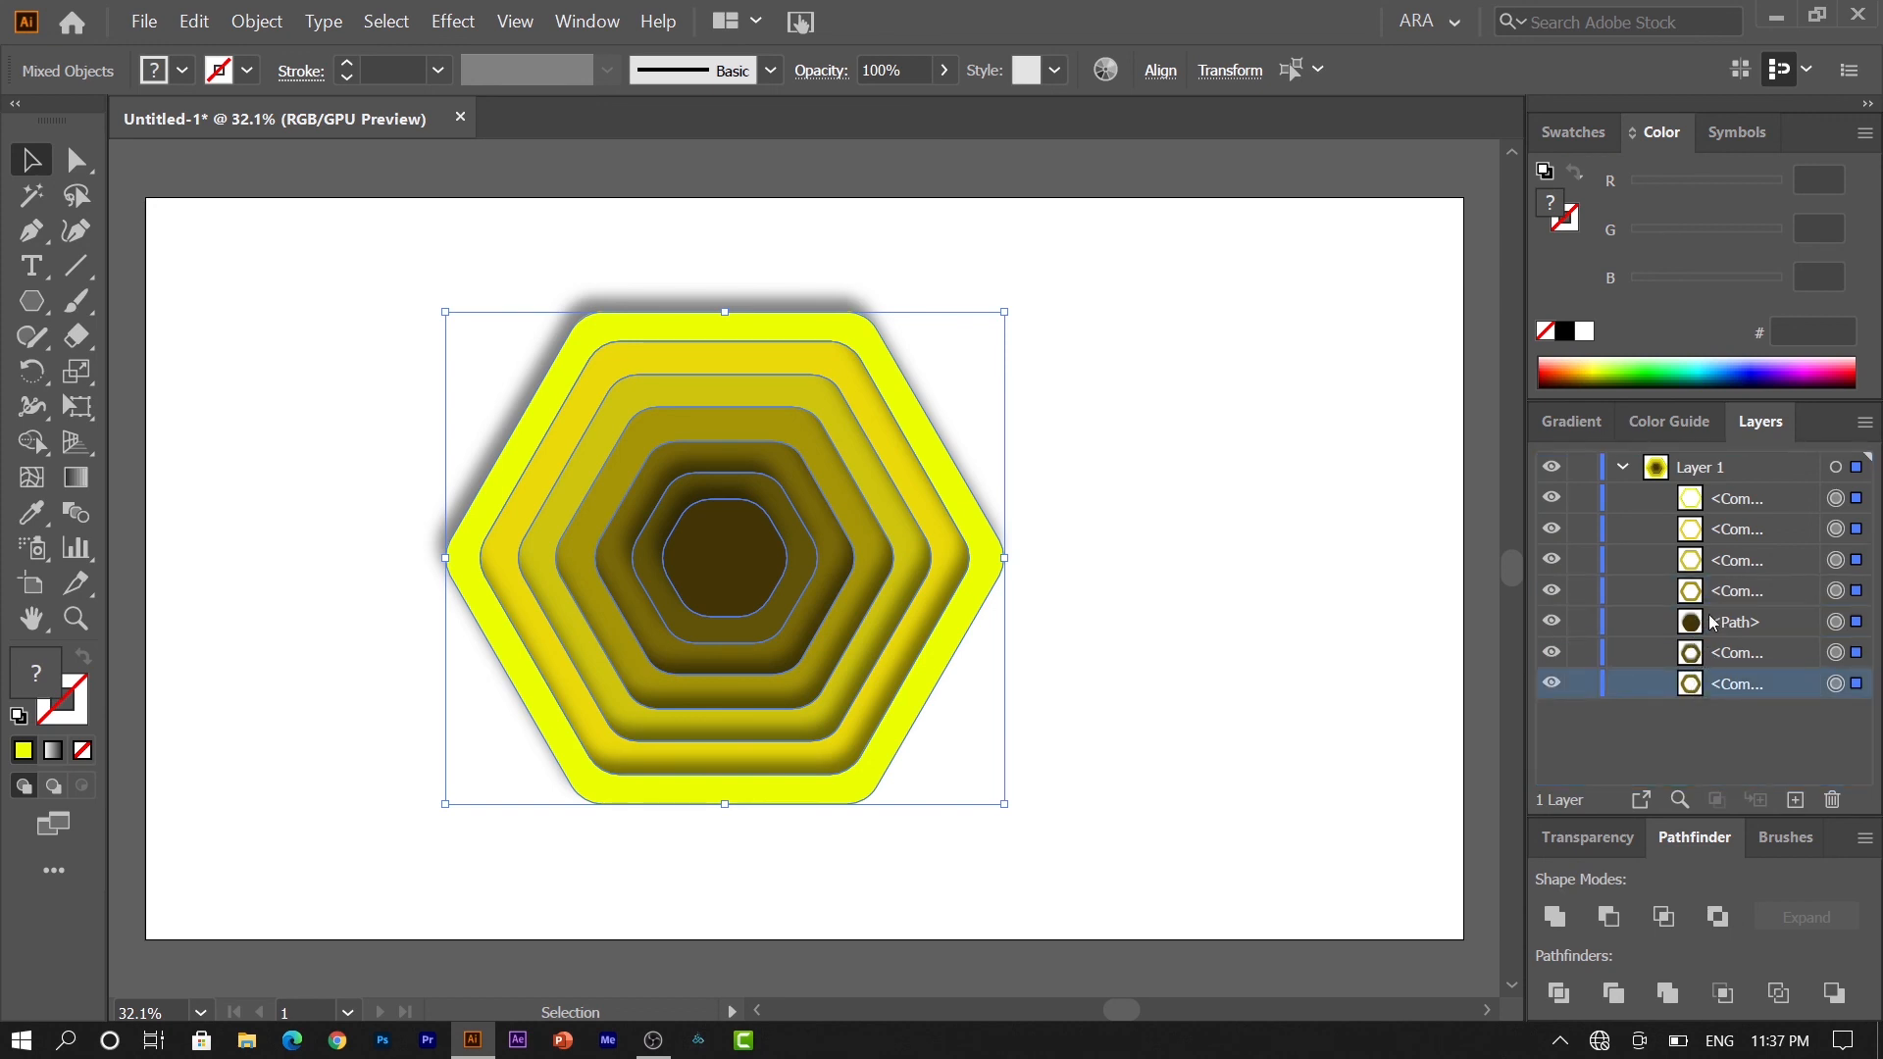
pyautogui.moveTo(1698, 696); pyautogui.dragTo(1706, 647)
pyautogui.click(1176, 736)
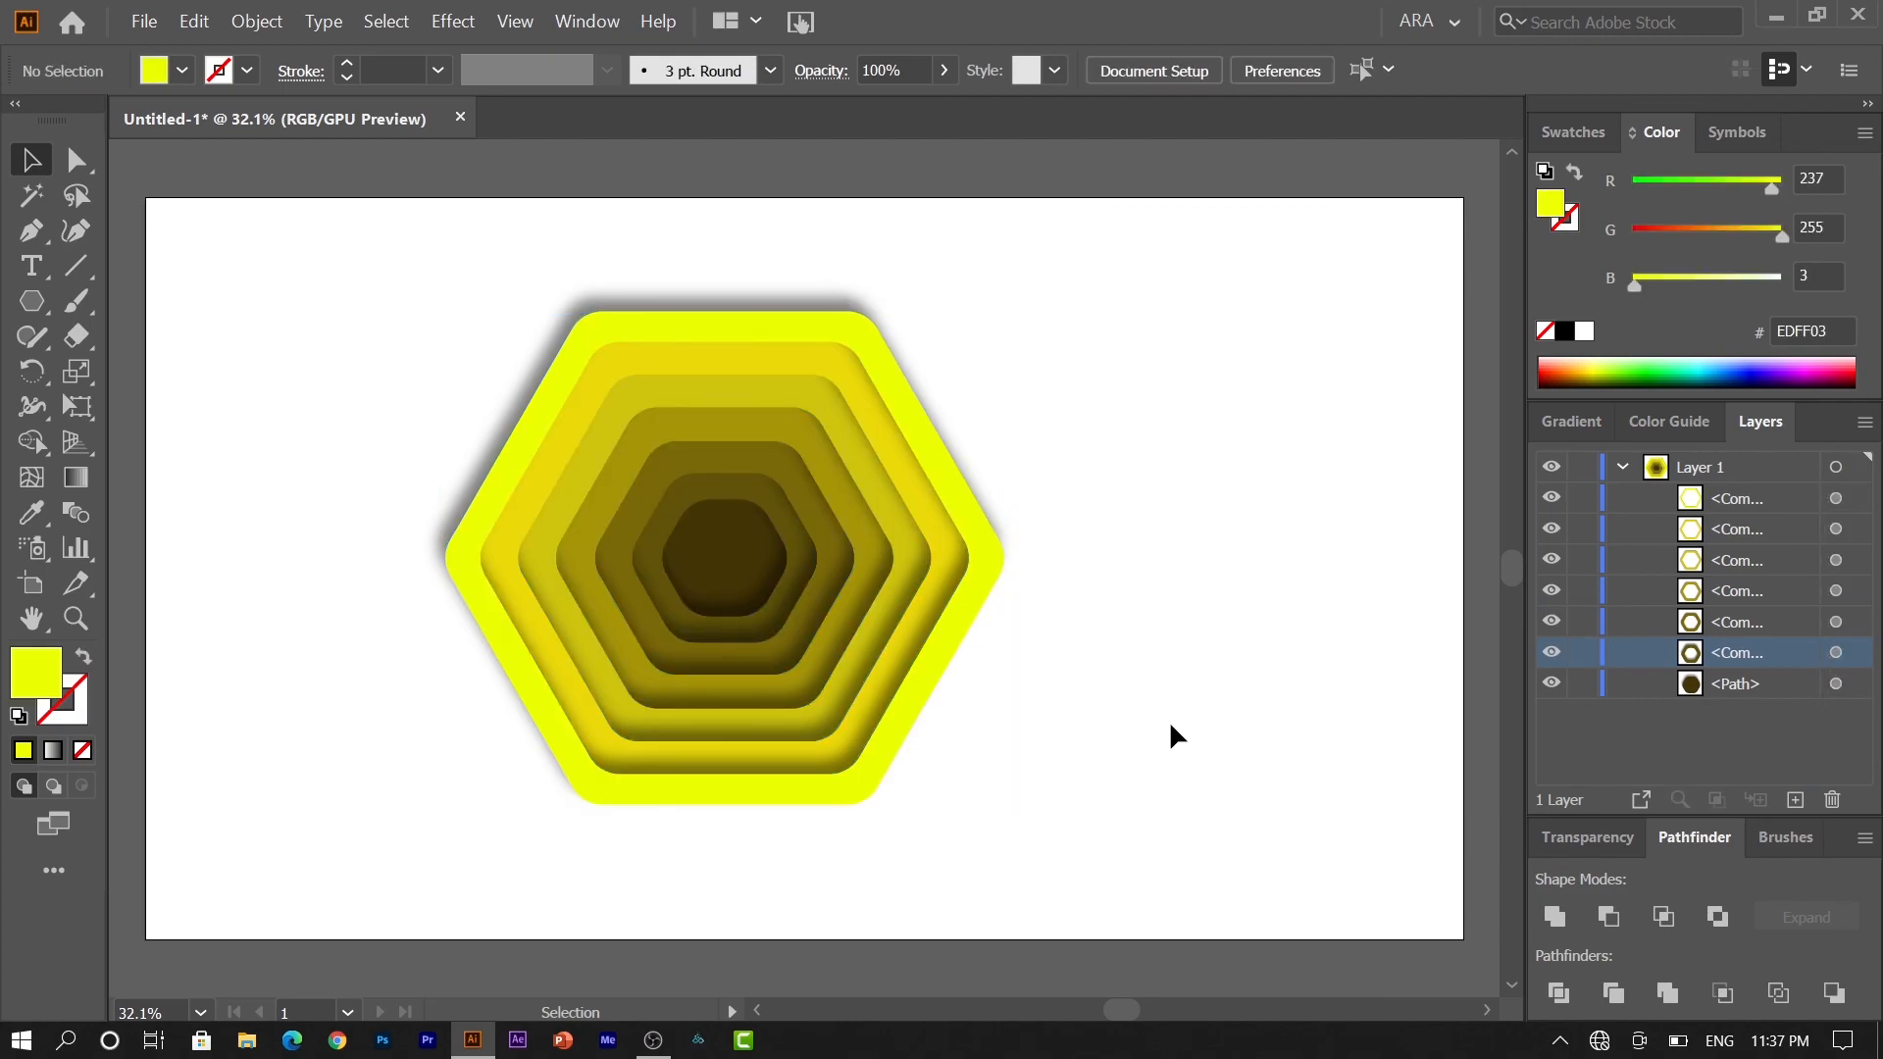